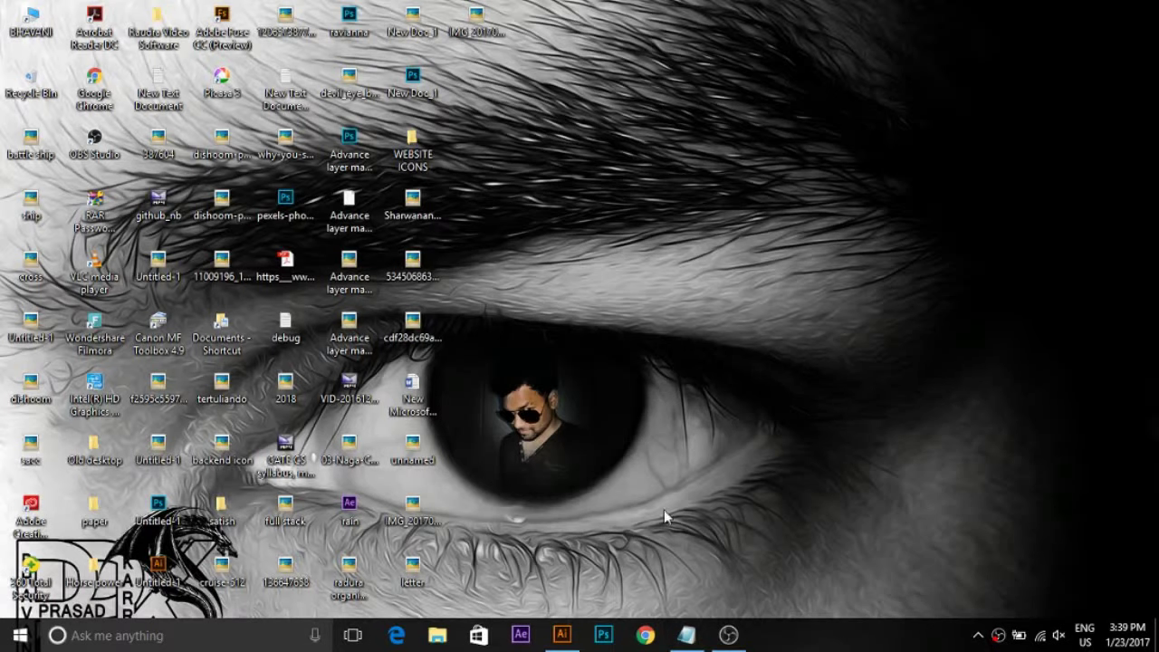
Write a three-line Notepad intro on making a GEAR icon in Adobe Illustrator.
left_click(697, 634)
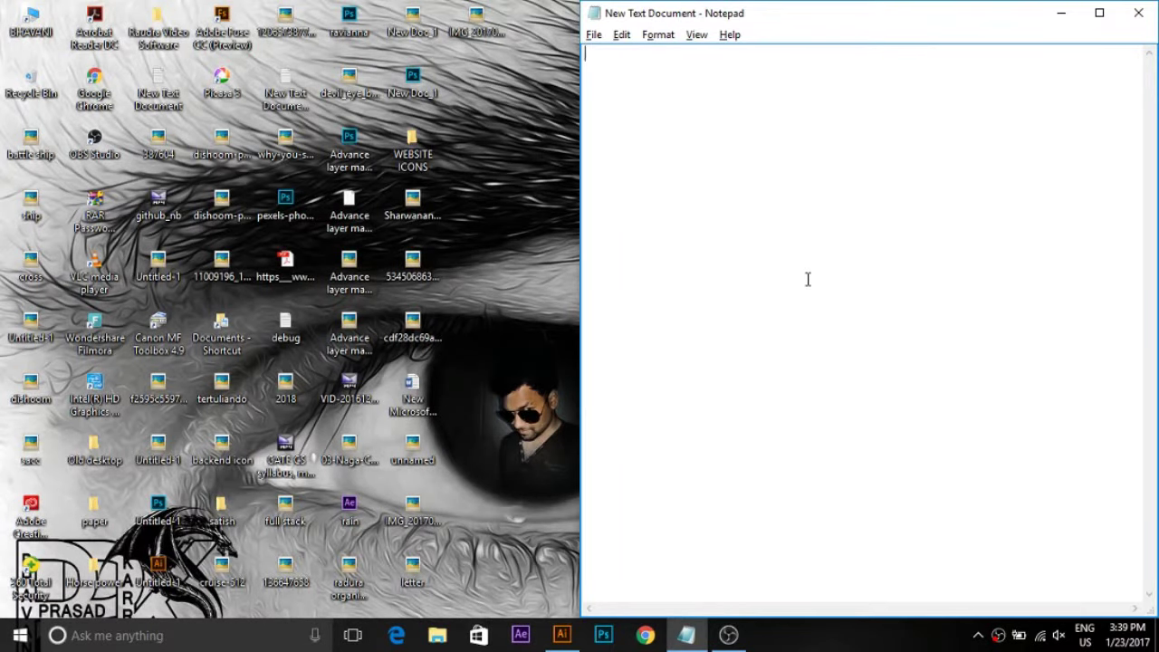
type("Hii to day i")
type("ll show y")
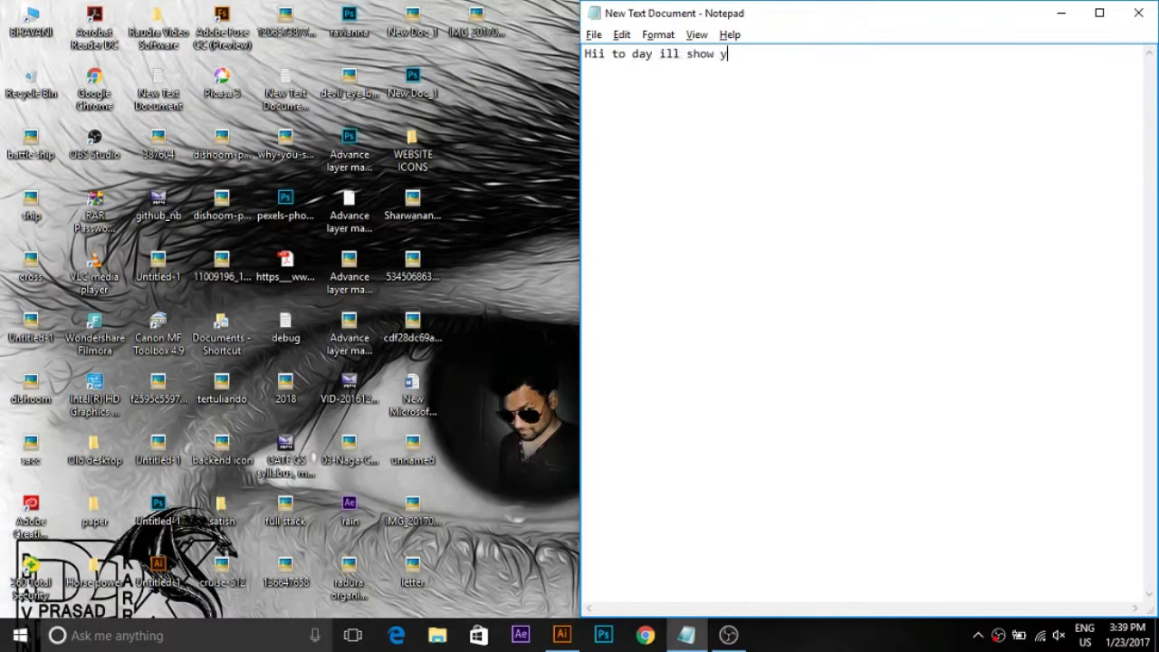
type("ou")
type("w to")
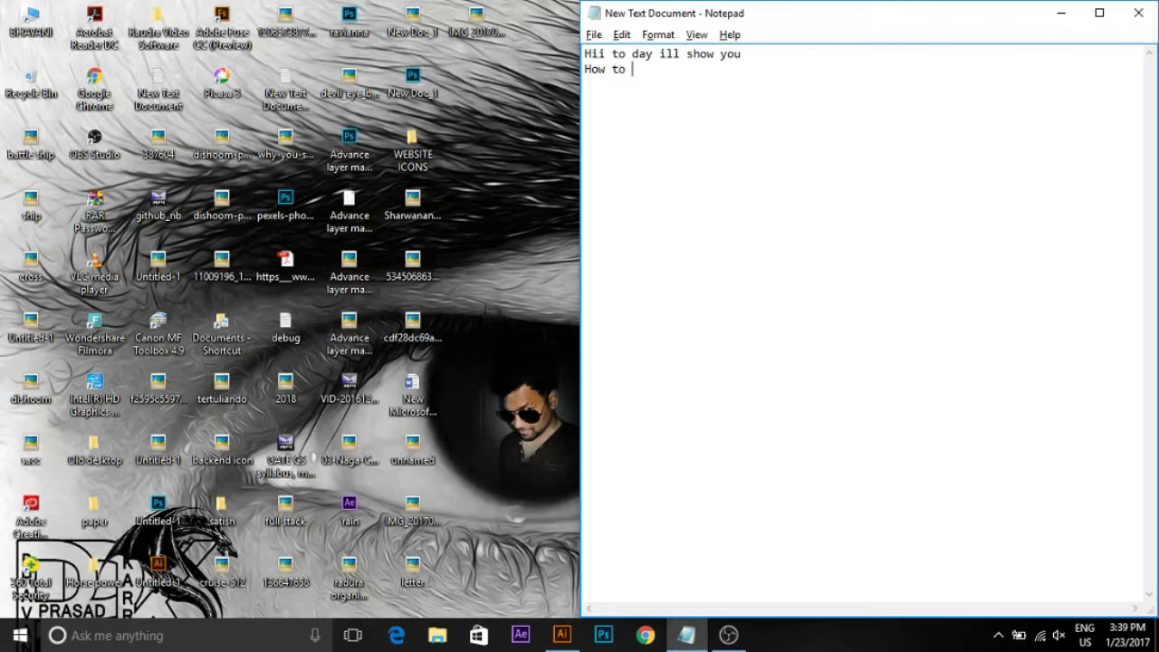
type("make GEAR icon in ao")
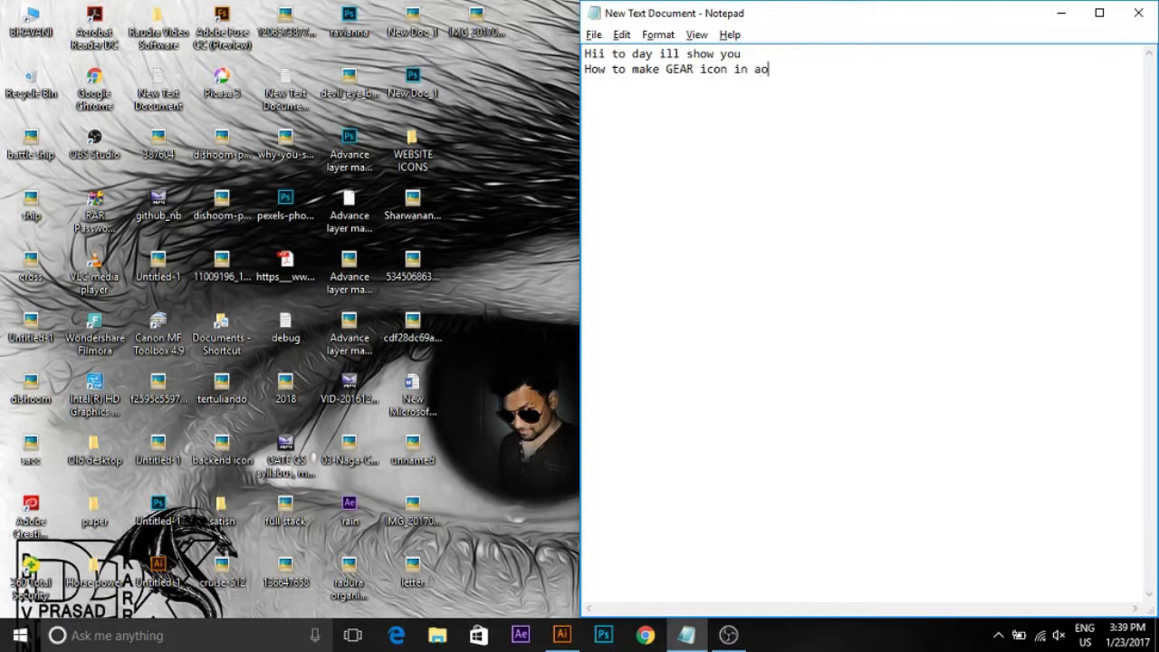
key("BackSpace")
type("dobe illustrator")
type("lets see how it will be")
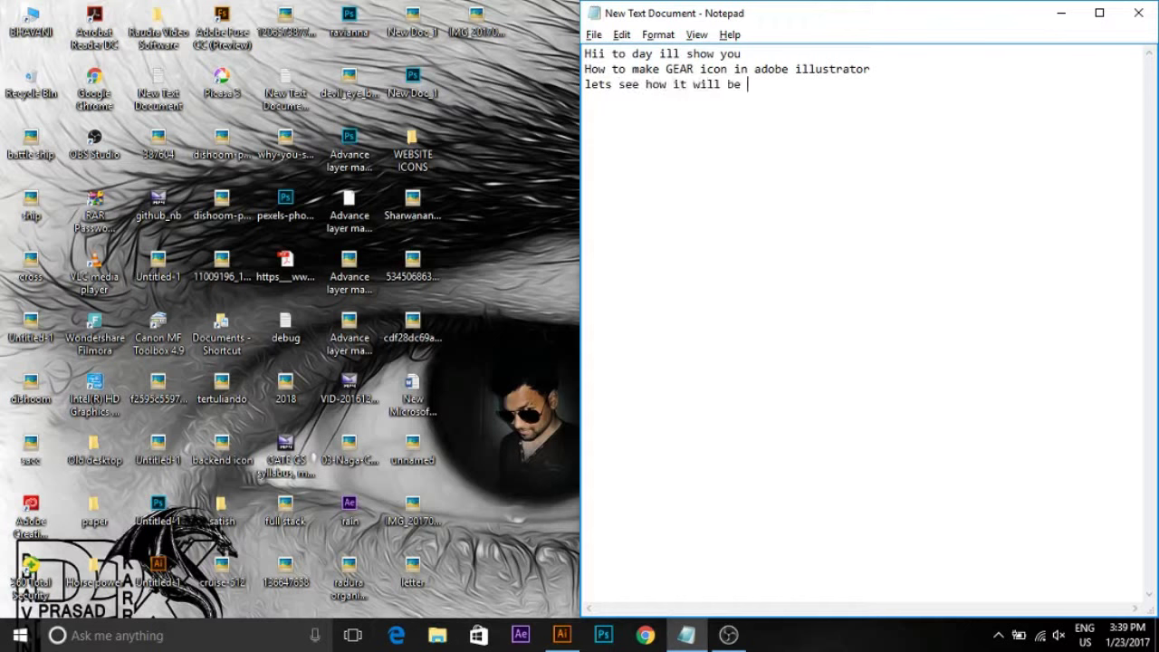
type("done...!")
In Illustrator's blank Untitled-1 document, draw a large circle in the page centre.
left_click(687, 635)
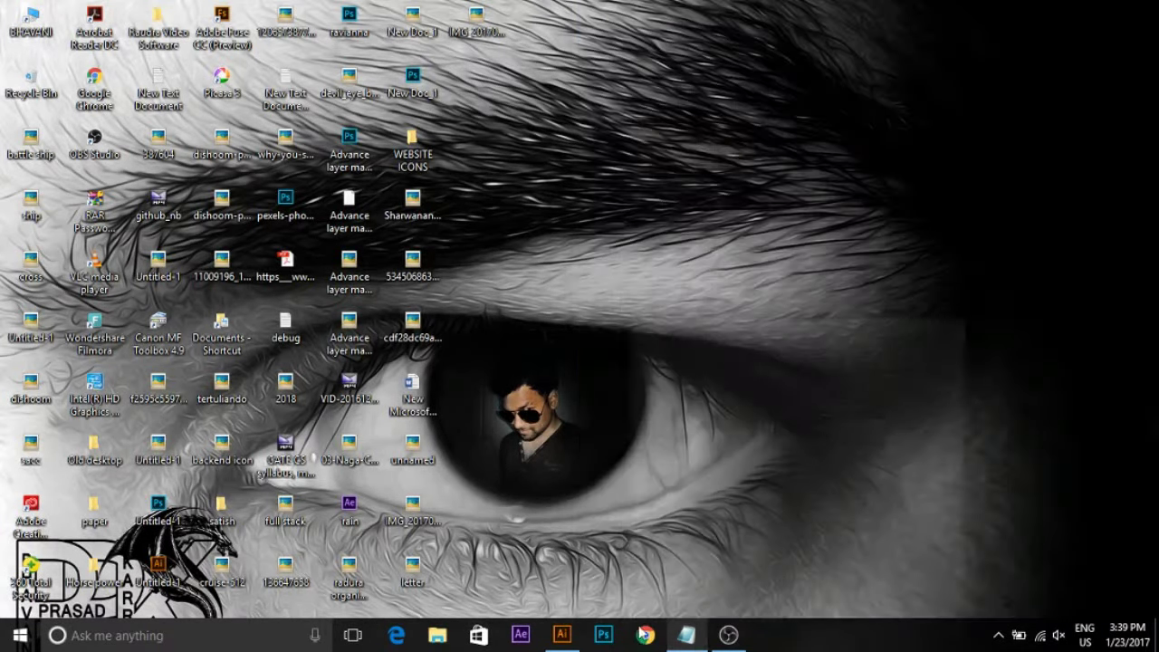
left_click(570, 645)
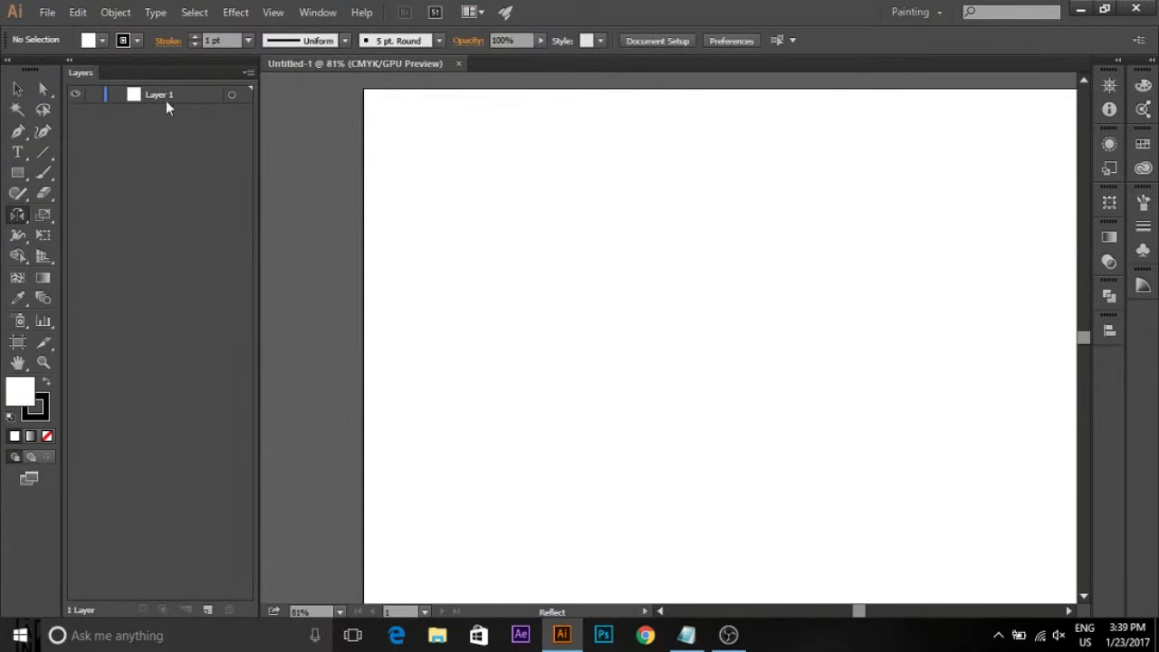
left_click(17, 89)
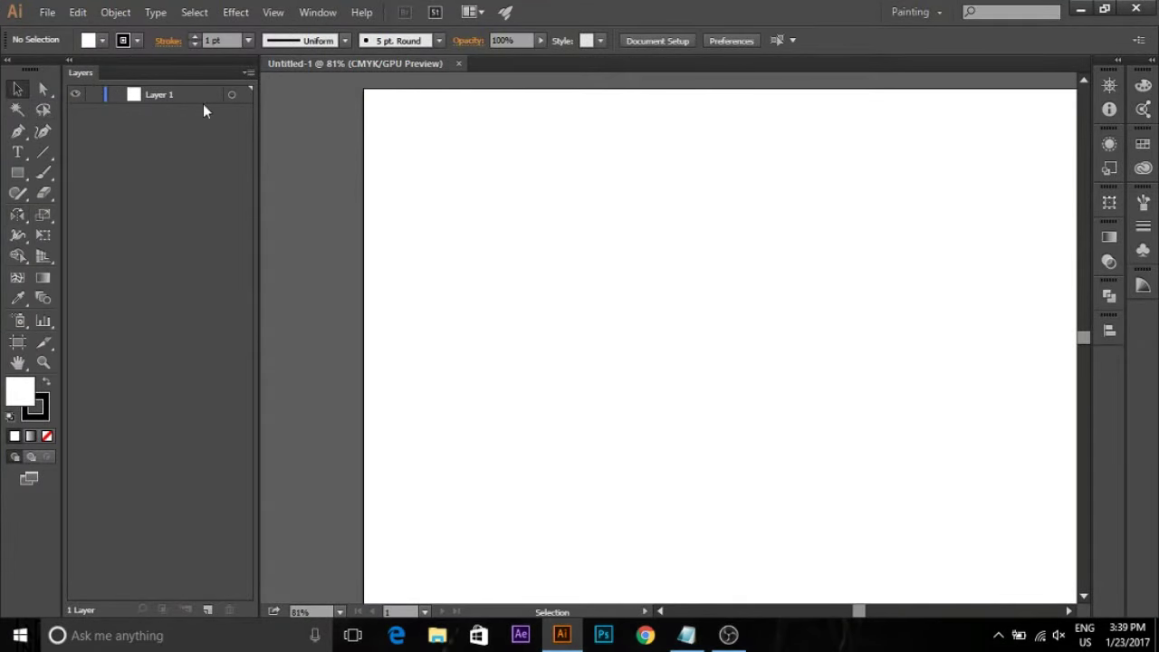
left_click(15, 176)
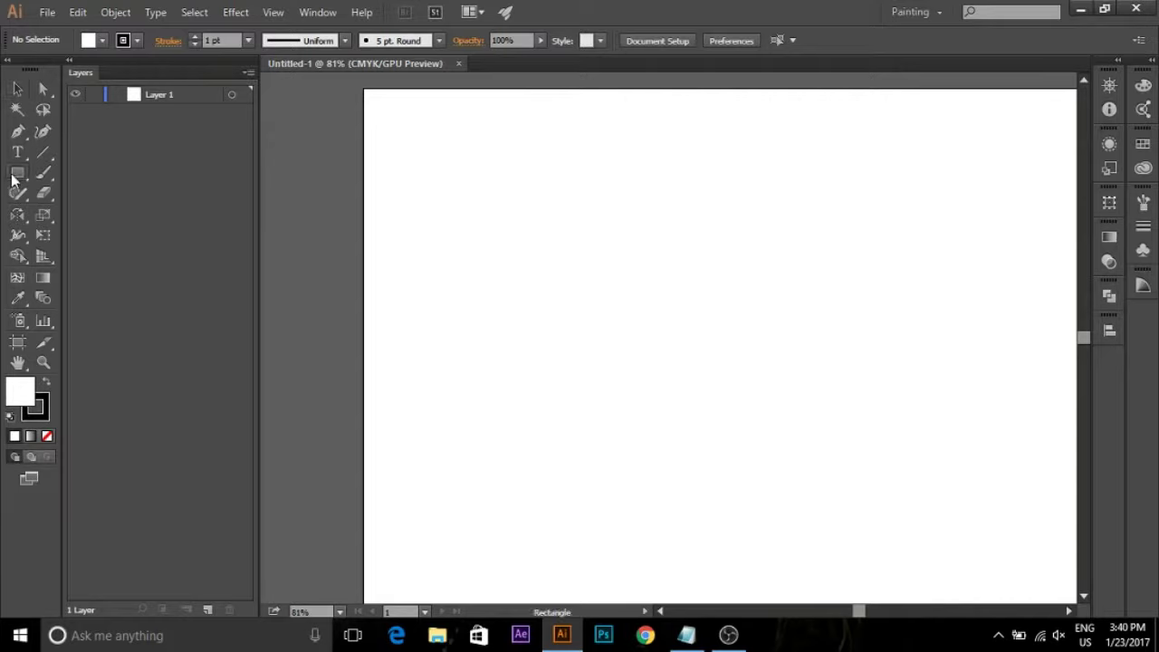
left_click(55, 218)
left_click_drag(711, 327, 812, 462)
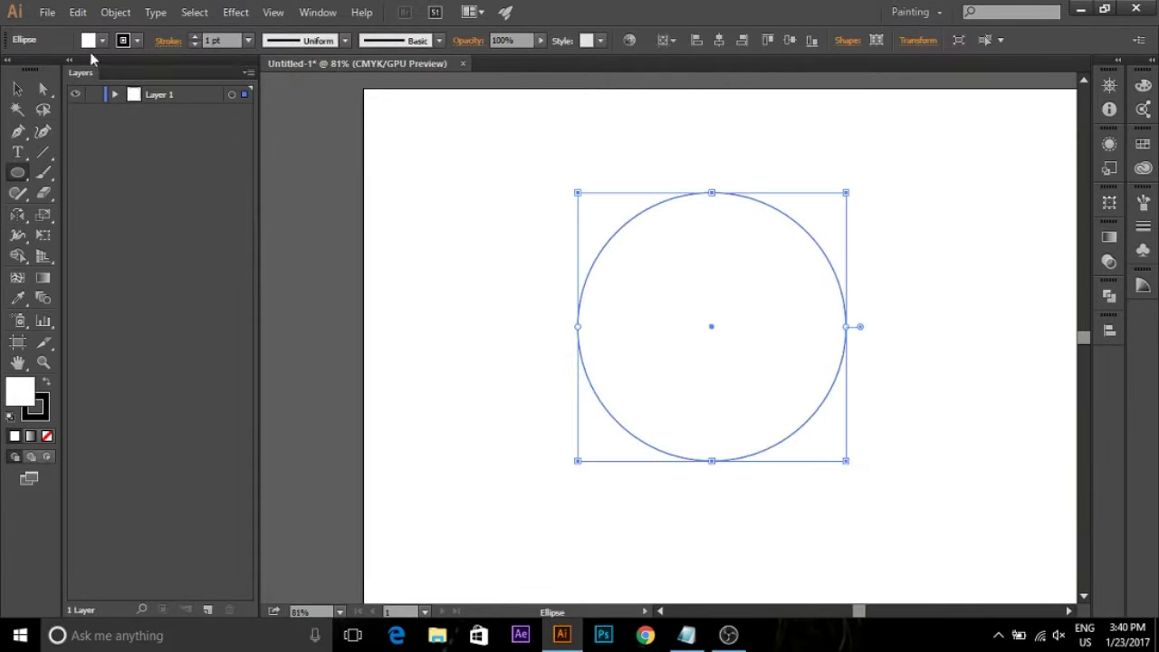
Fill the circle with black and remove its stroke.
left_click(102, 40)
left_click(46, 70)
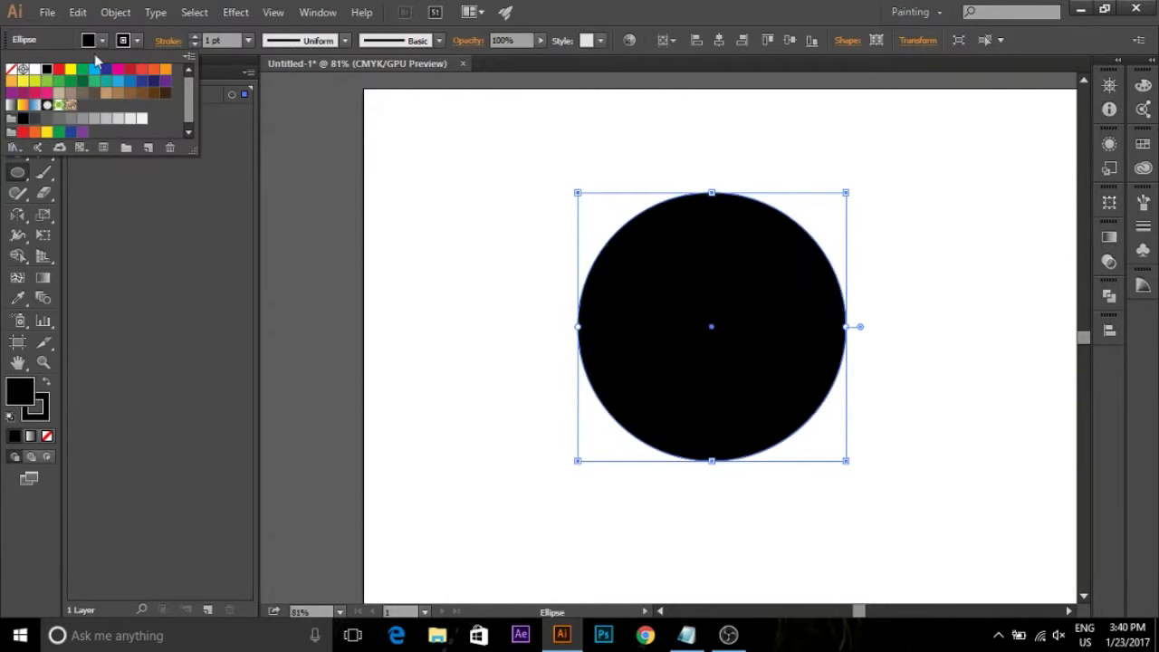
left_click(136, 43)
left_click(136, 43)
left_click(11, 69)
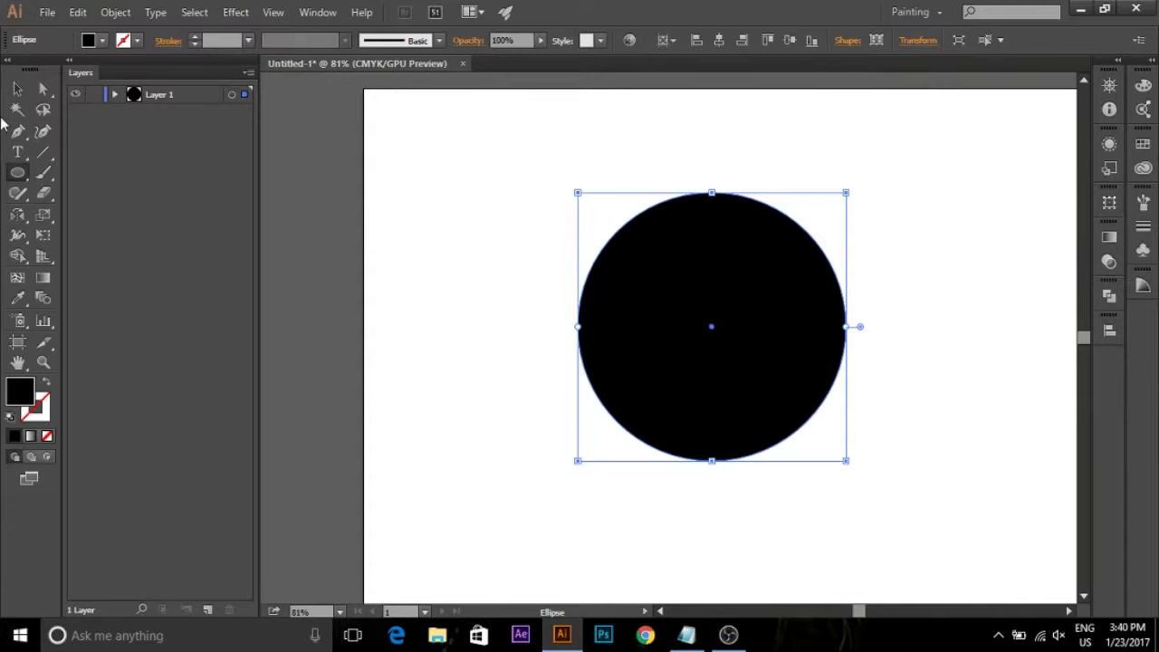
Copy and paste the black circle, then scale the pasted copy down smaller.
left_click(15, 89)
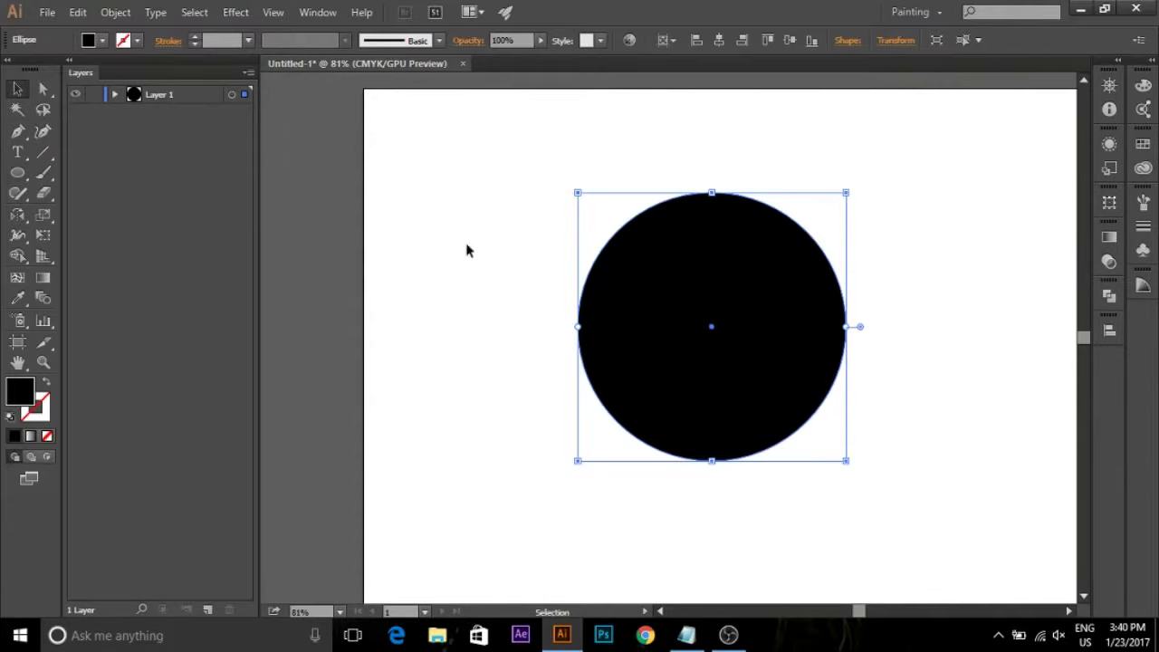
right_click(636, 281)
mouse_move(687, 502)
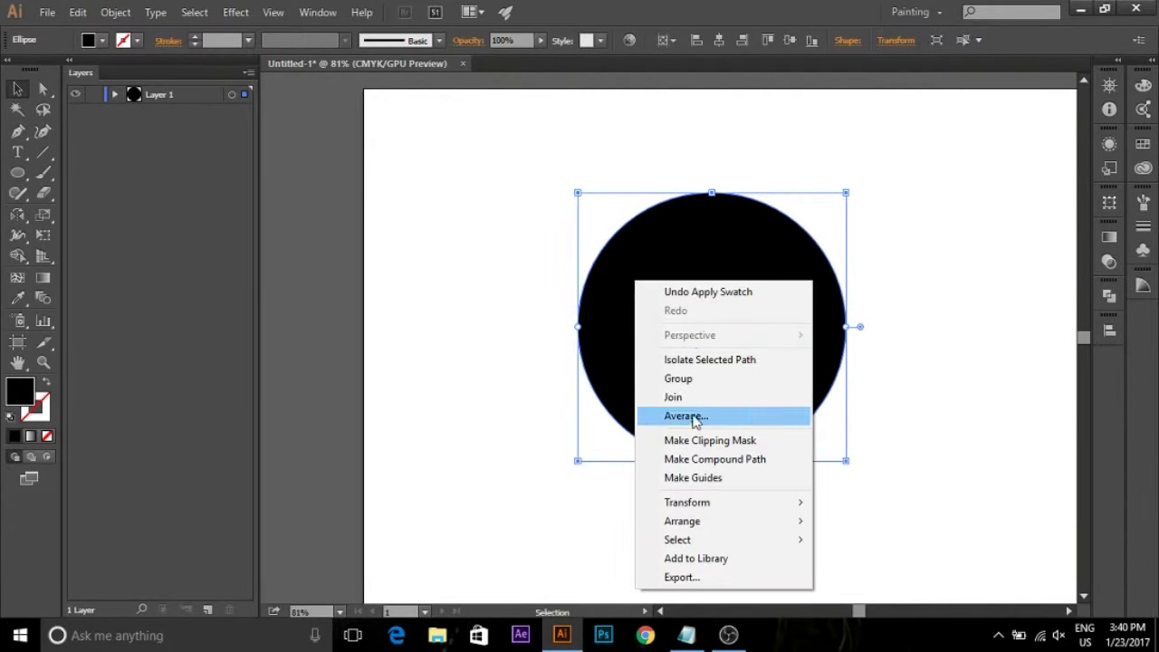
left_click(623, 292)
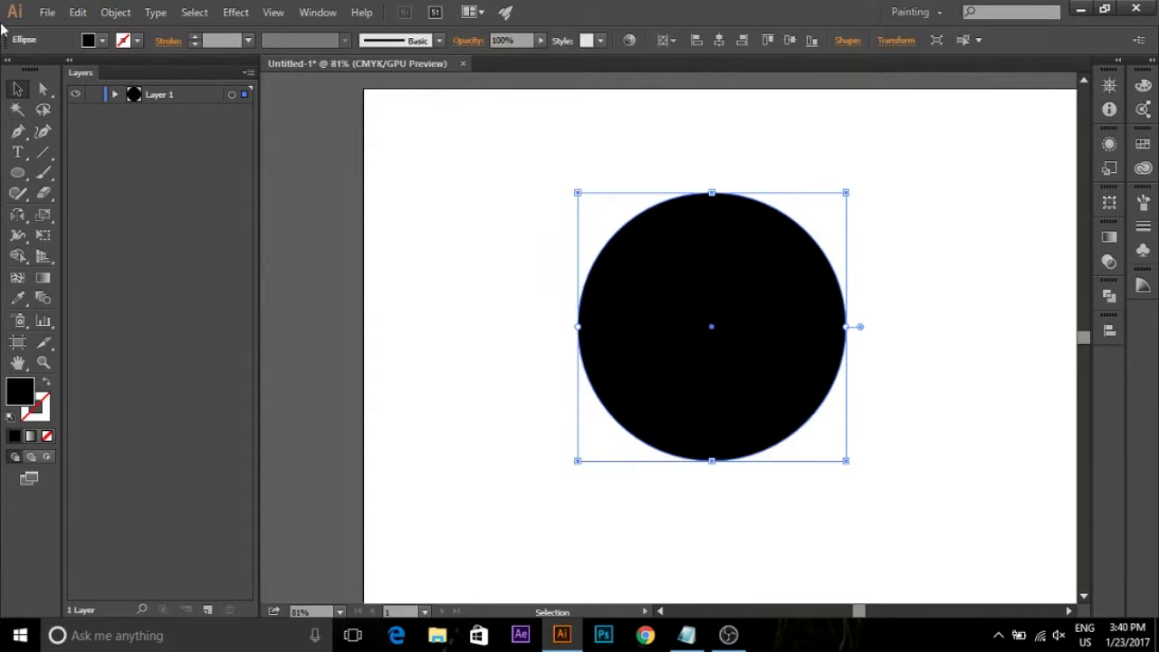
left_click(78, 11)
left_click(103, 94)
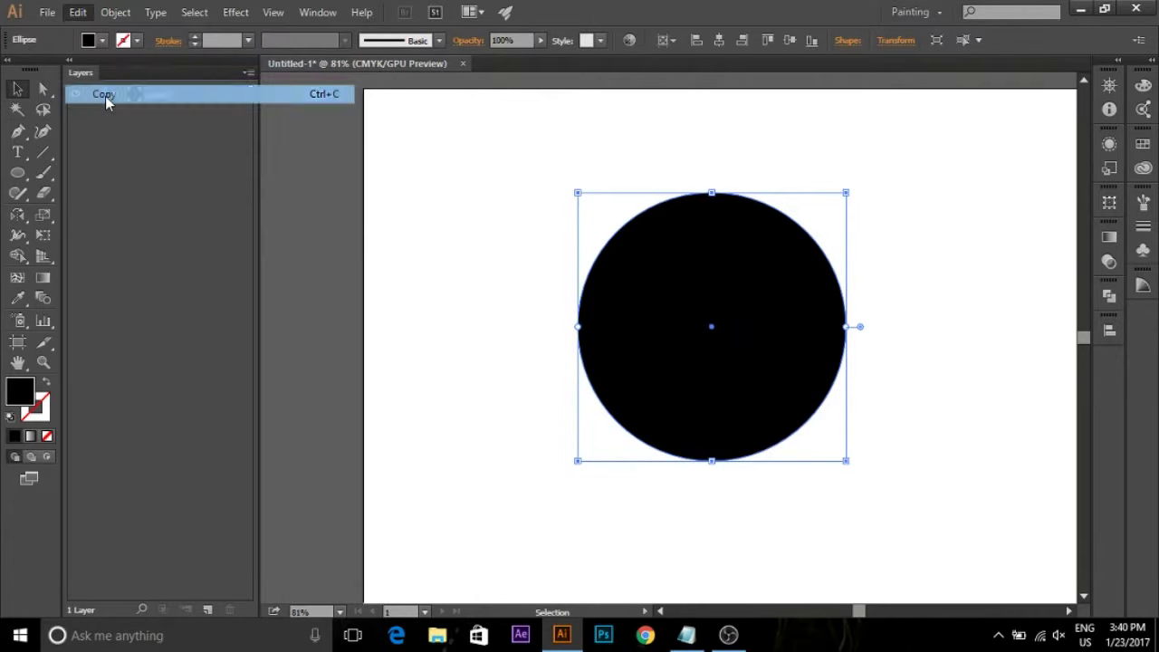
left_click(78, 12)
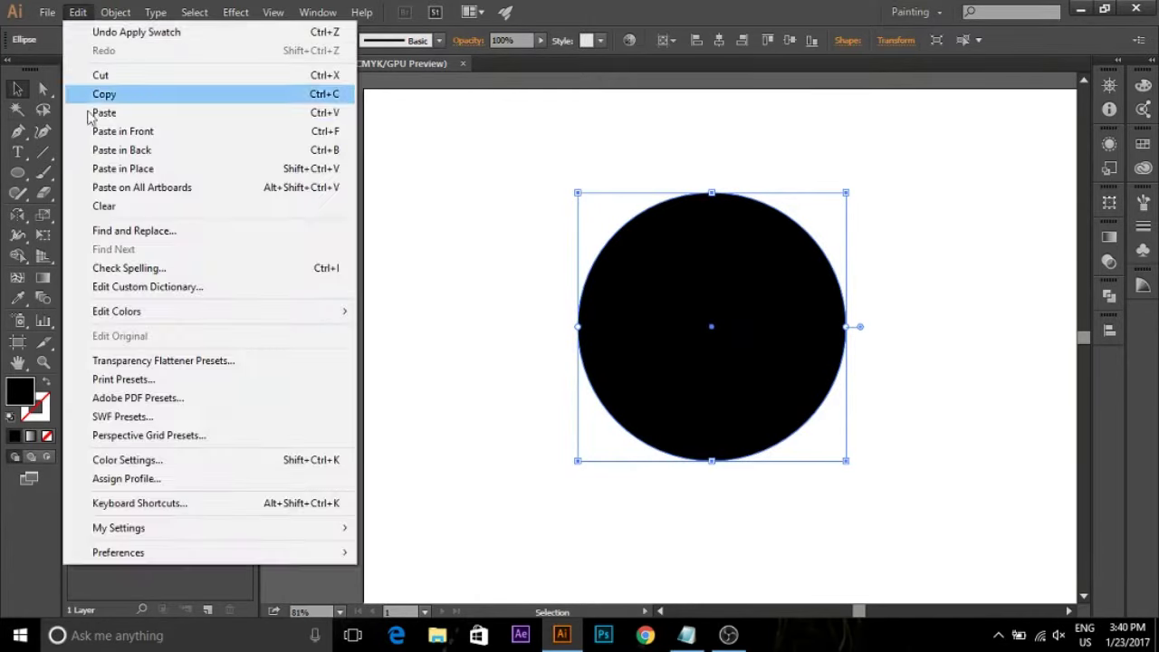
left_click(94, 114)
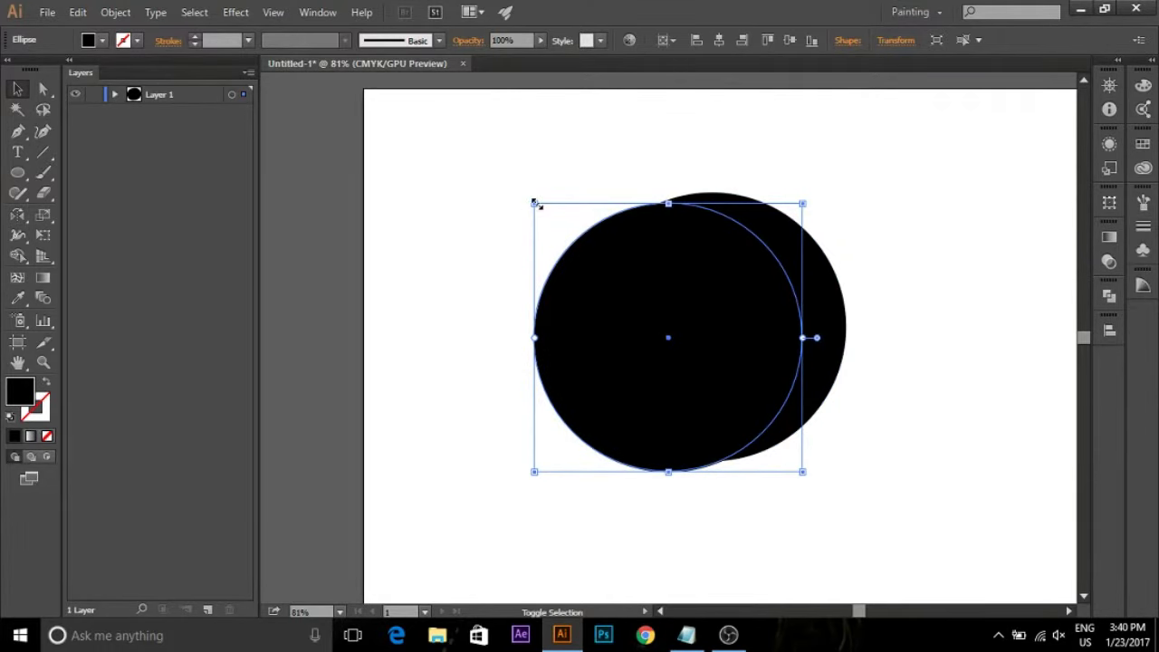
left_click_drag(534, 203, 570, 241)
left_click_drag(425, 179, 945, 521)
Centre both circles on each other and cut out the smaller one with Minus Front.
left_click(1109, 328)
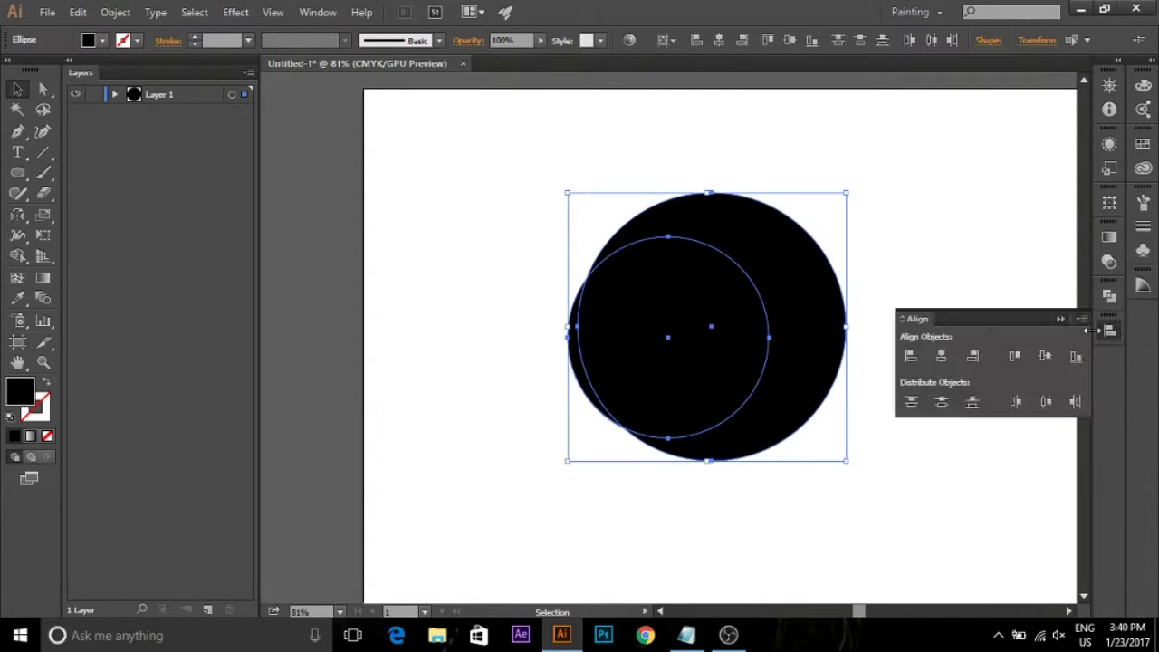
left_click(943, 359)
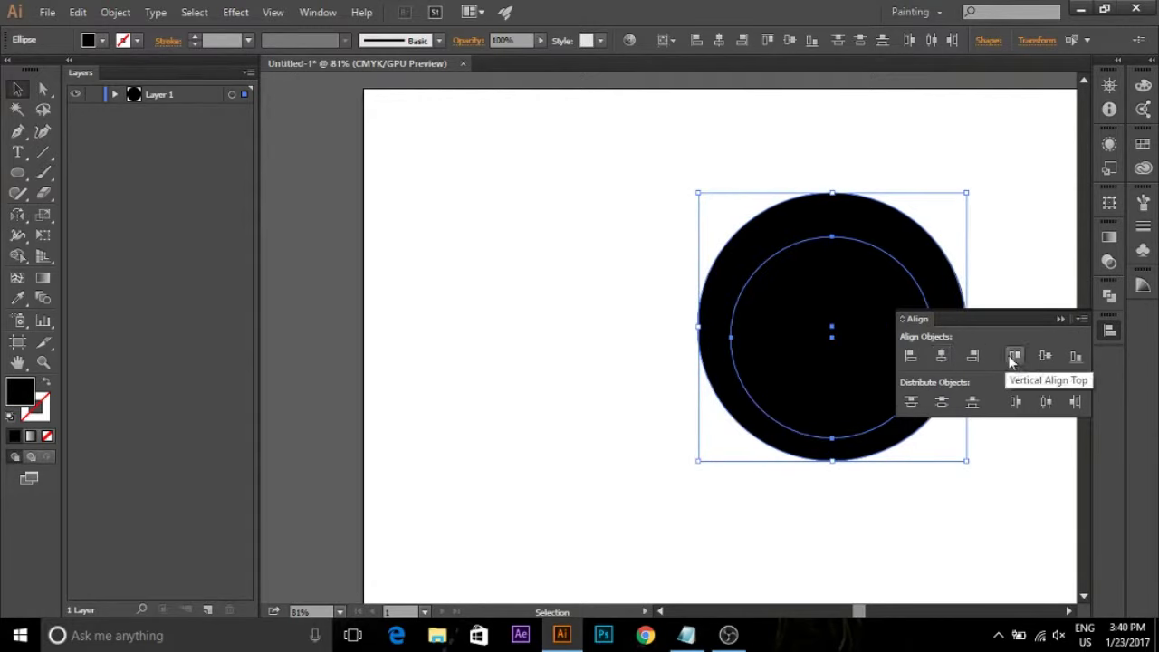
left_click(1046, 357)
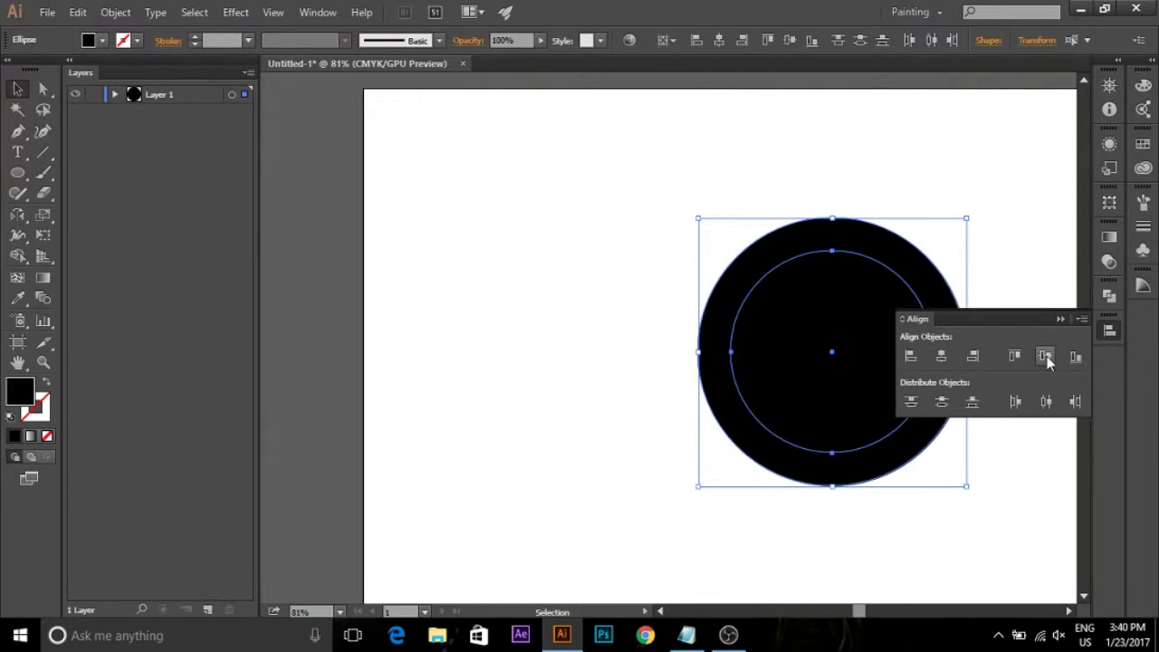
left_click(666, 292)
left_click_drag(630, 259, 906, 471)
left_click(1109, 295)
left_click(936, 323)
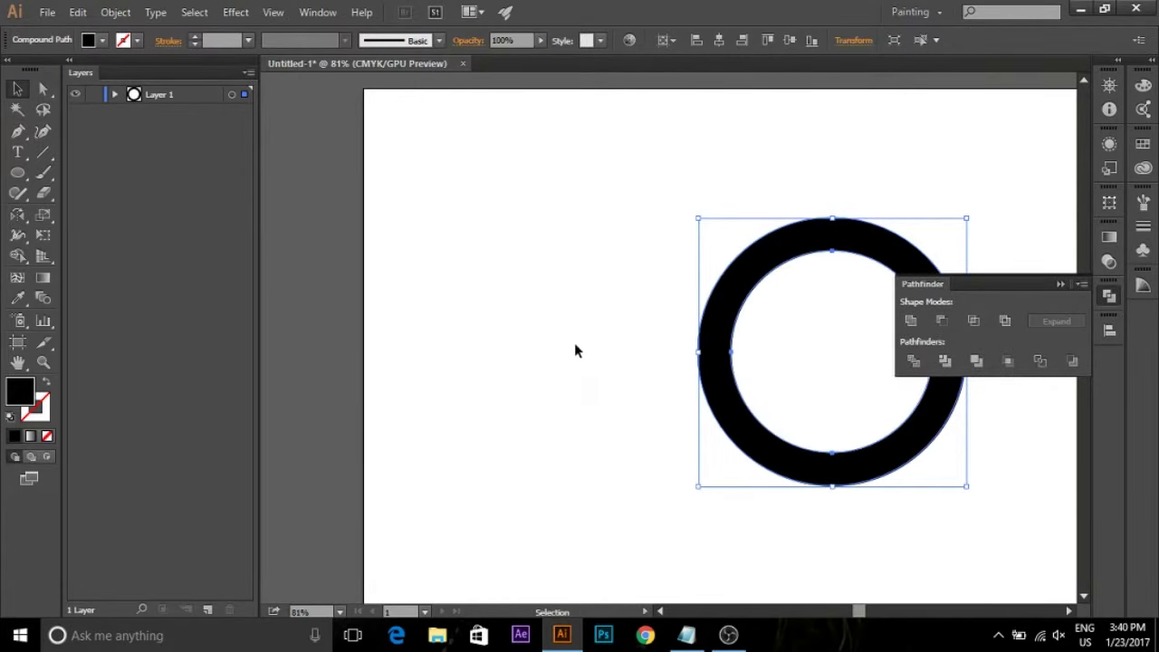
left_click(486, 353)
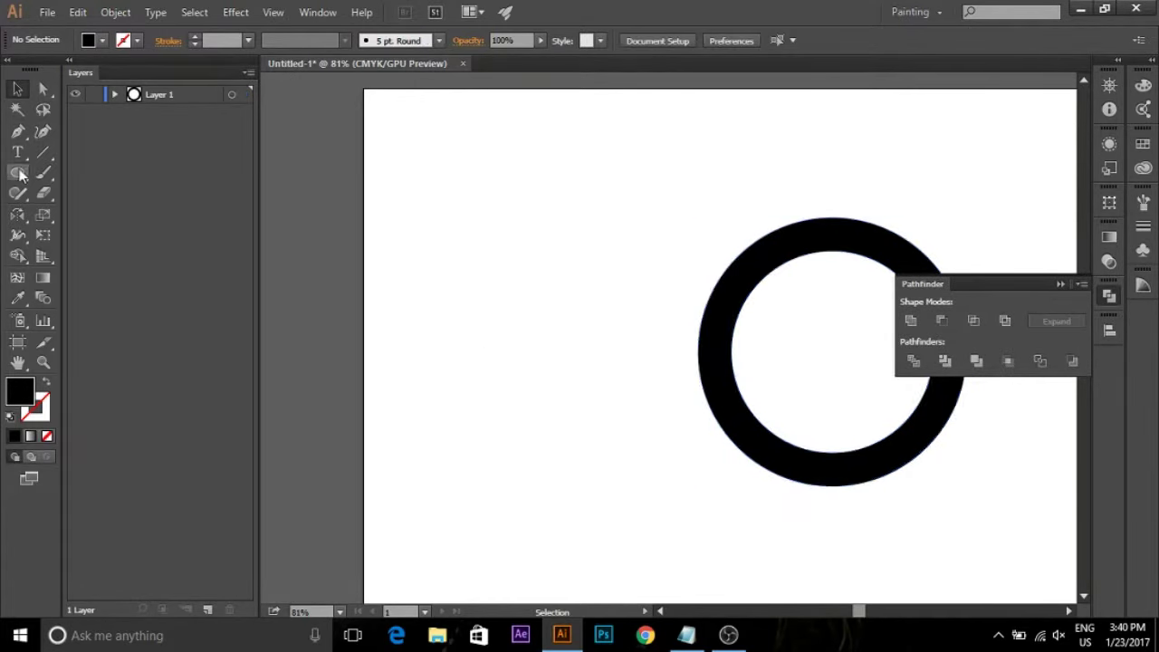
Draw a small black square, about 28.81 pt wide, above and left of the ring.
left_click_drag(17, 172, 90, 172)
left_click_drag(629, 193, 646, 212)
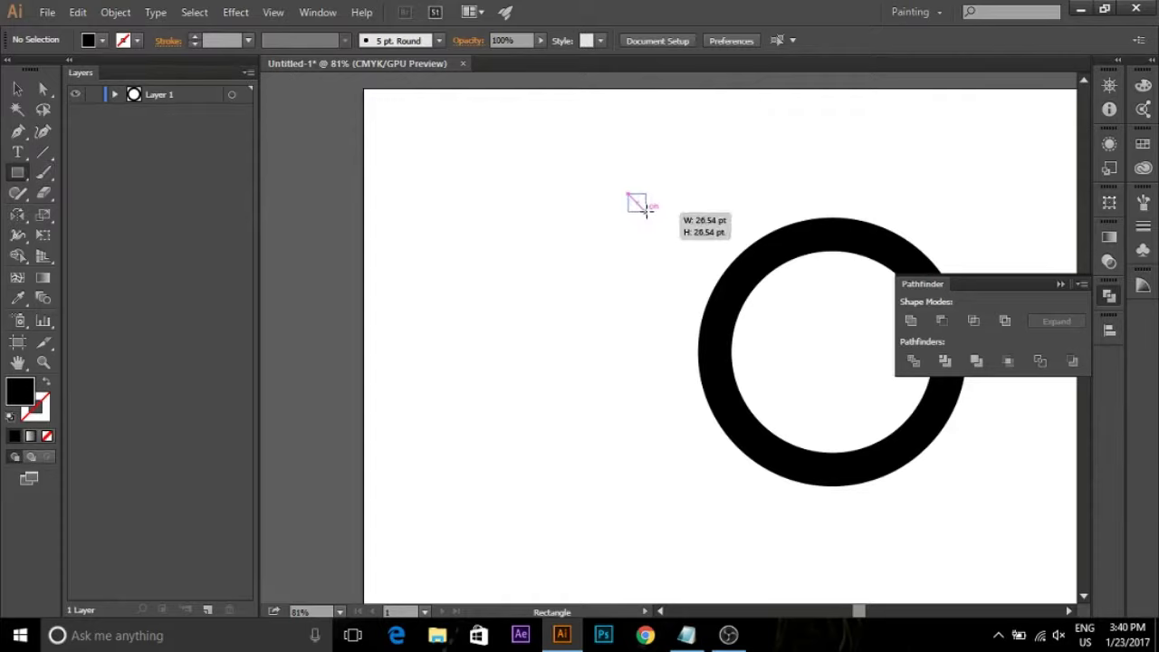
left_click_drag(645, 212, 648, 214)
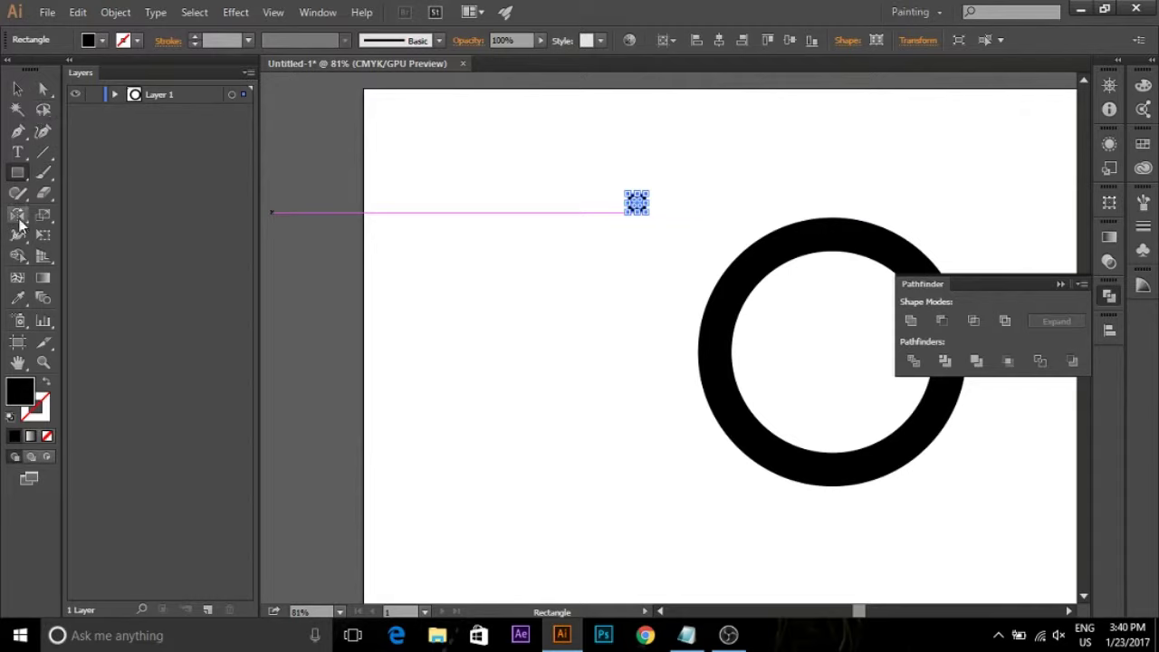
left_click_drag(17, 215, 65, 218)
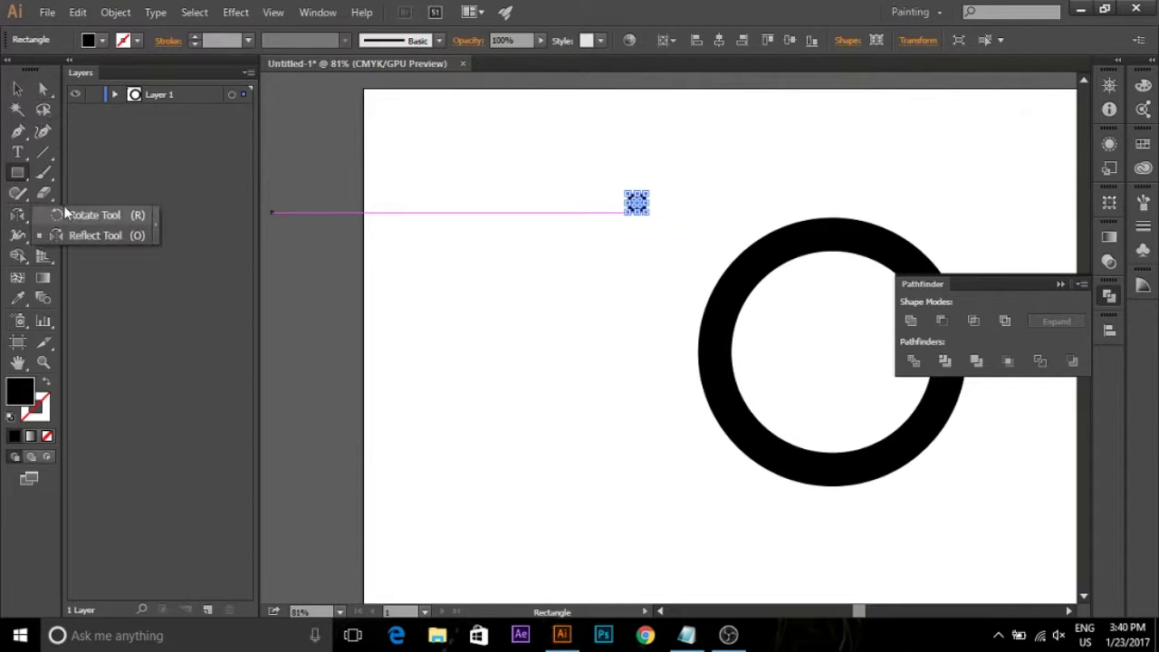
left_click(639, 326)
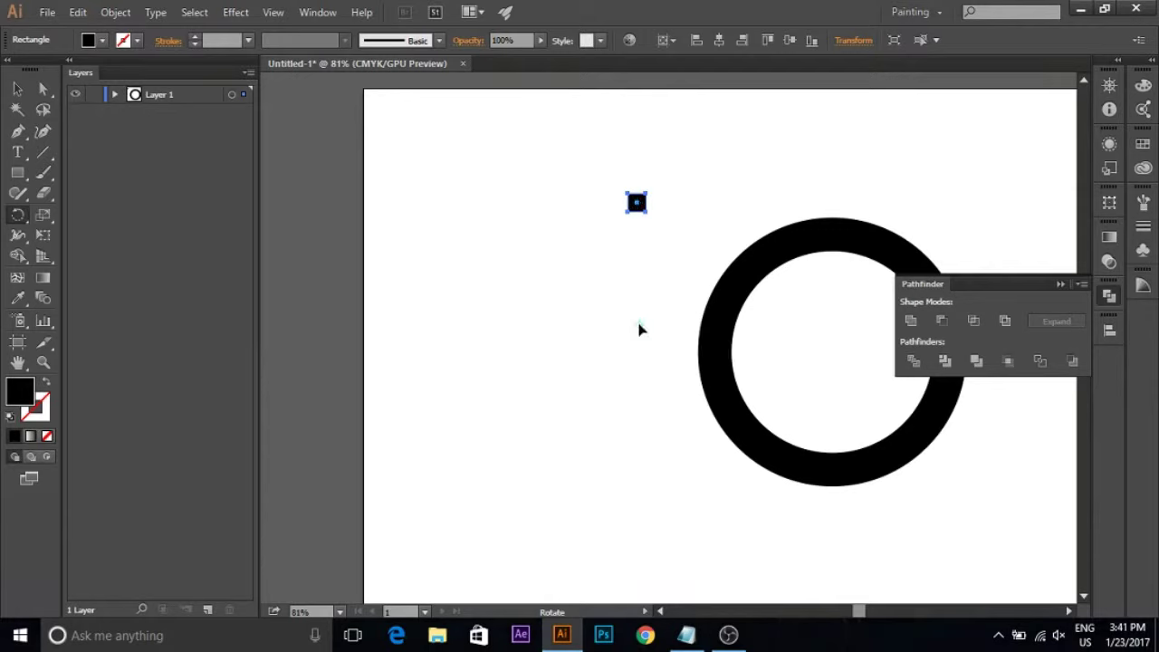
key("Delete")
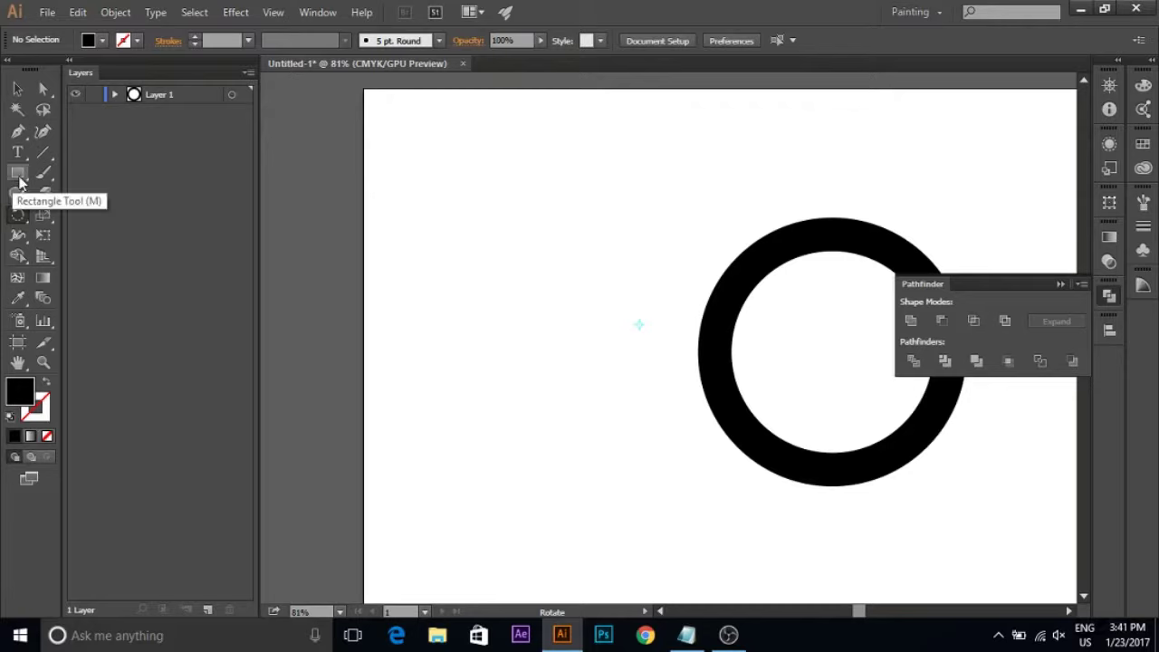
left_click(17, 172)
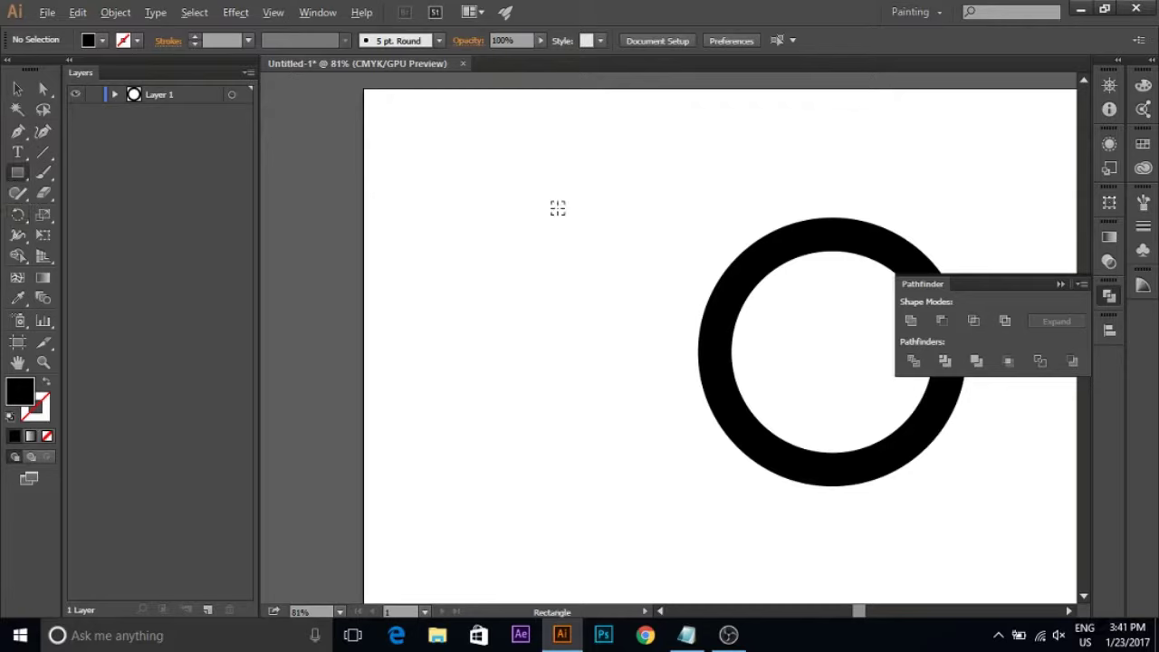
left_click_drag(558, 209, 560, 218)
Try rotating the square 30° around a centre below it, undoing the trial copies.
key("r")
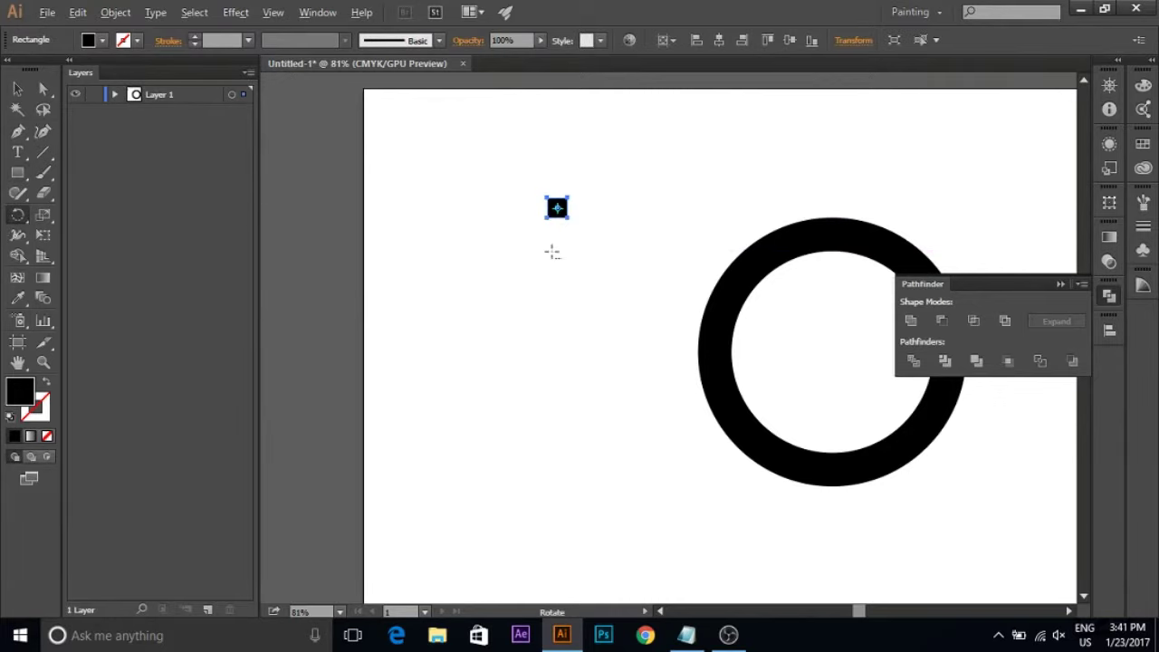
left_click(556, 318, "alt")
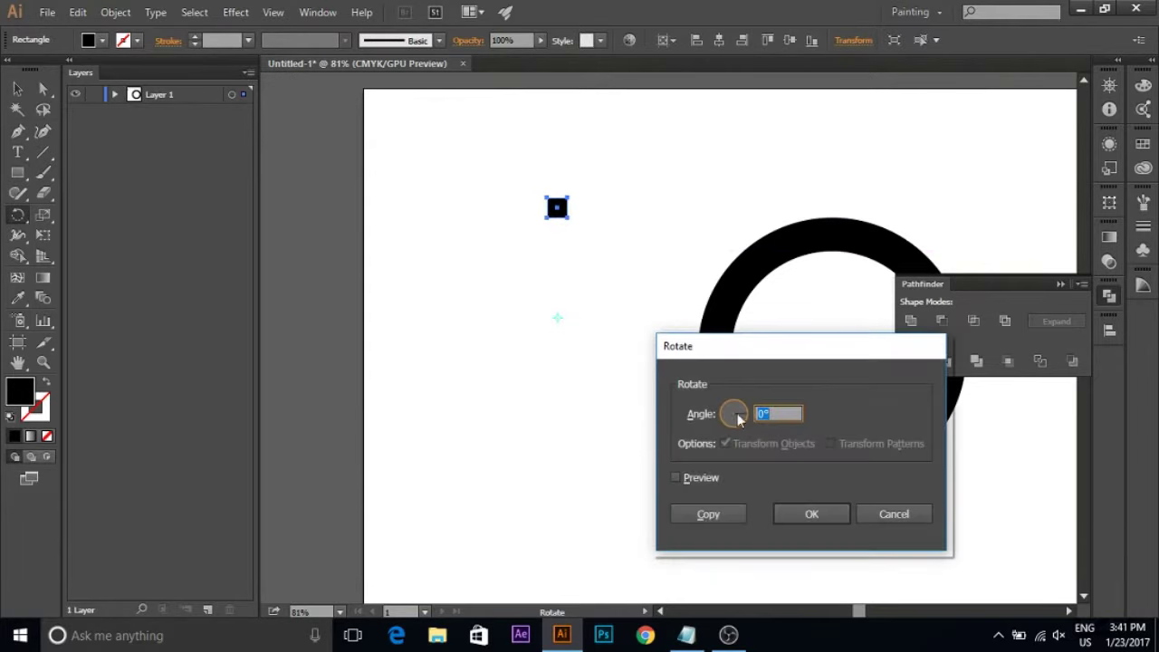
type("30")
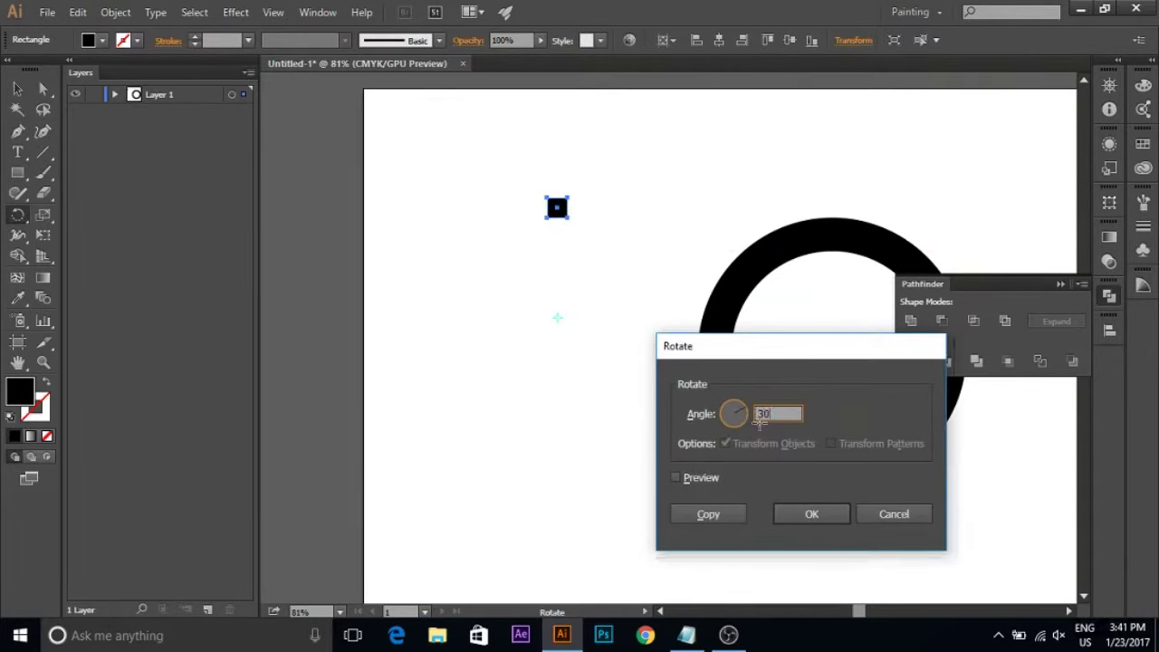
key("Return")
key("ctrl+z")
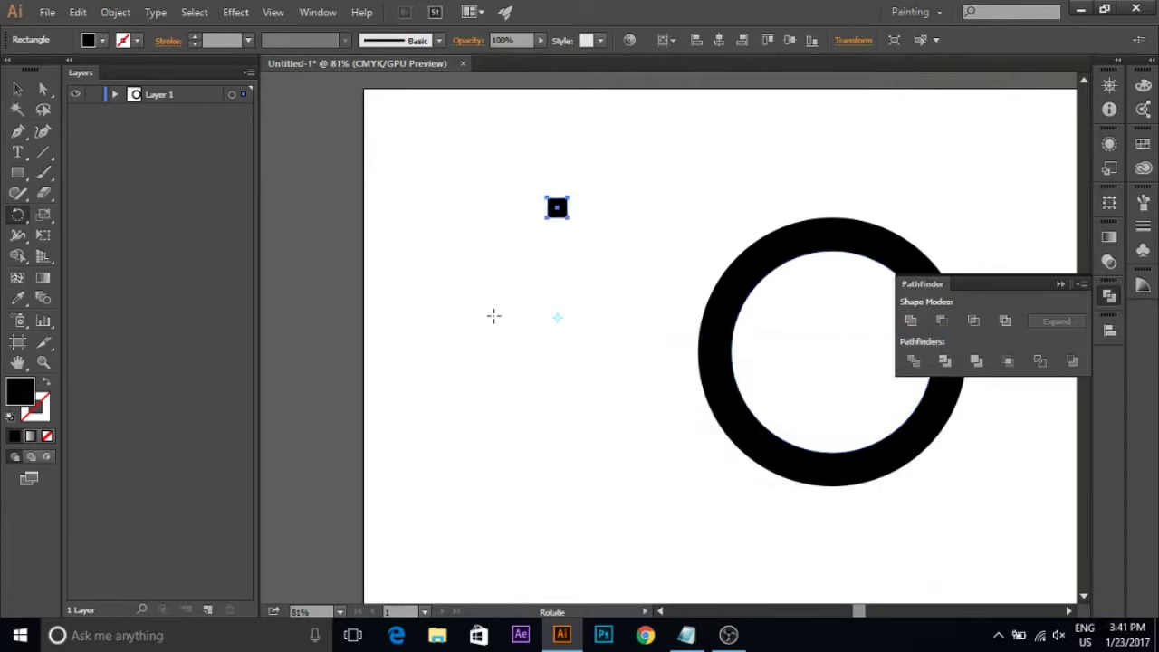
left_click(559, 316, "alt")
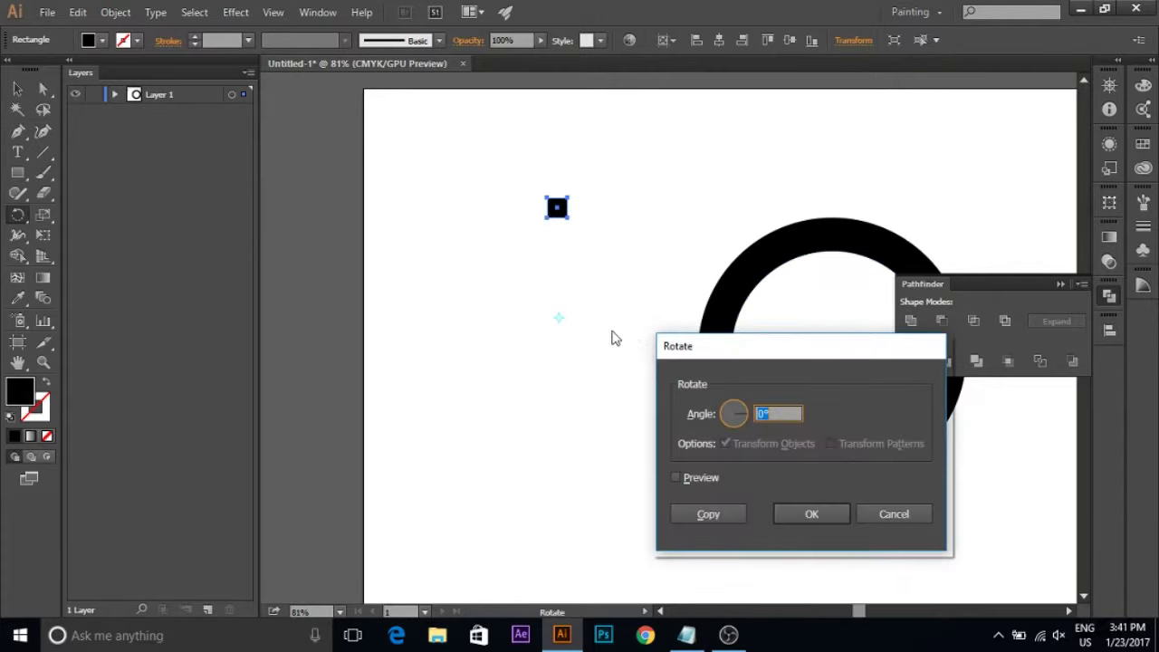
left_click(708, 521)
key("v")
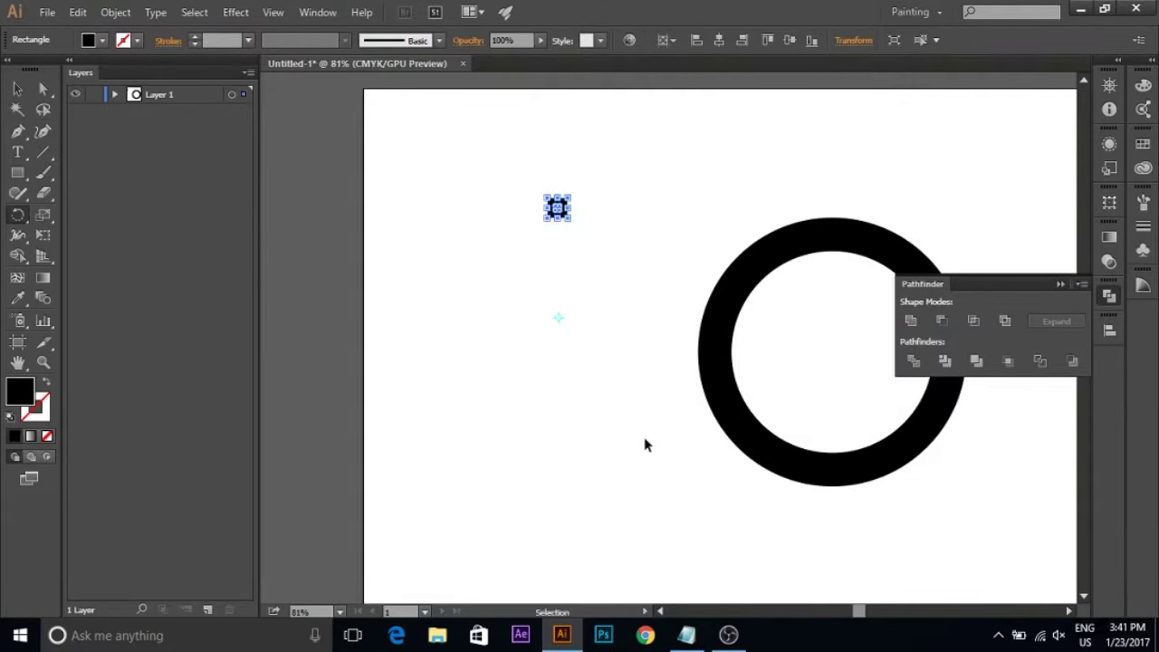
key("r")
Make copies of the square rotated 20° around a lower centre, repeating with Ctrl+D to complete the circle.
left_click(561, 353, "alt")
type("30")
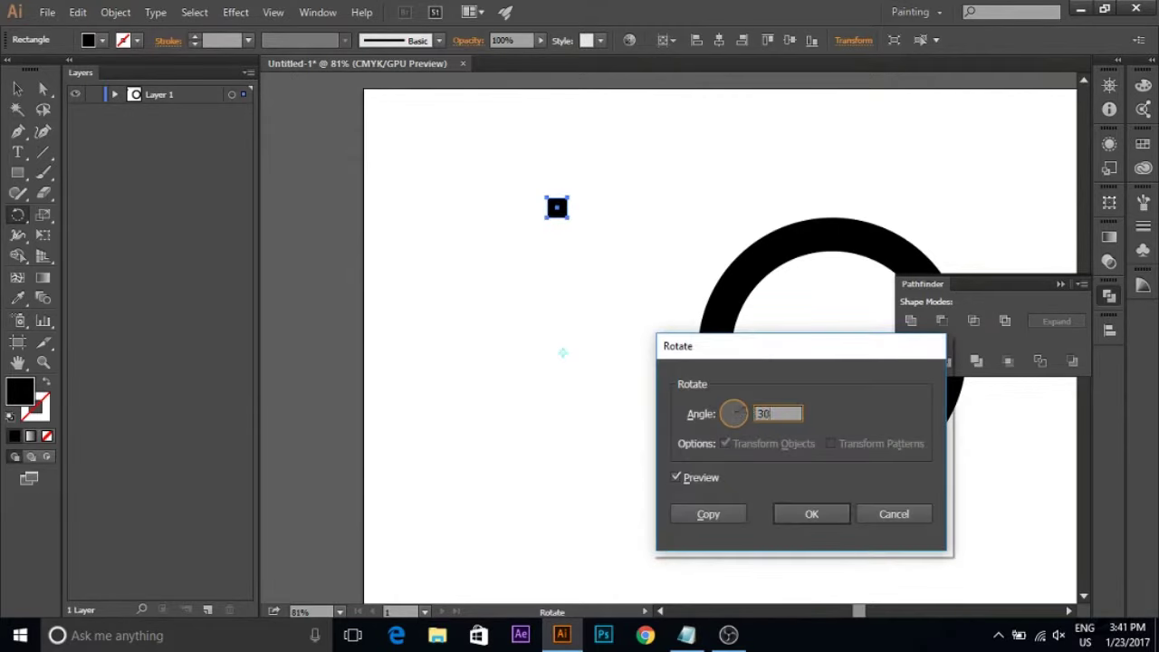
left_click(711, 520)
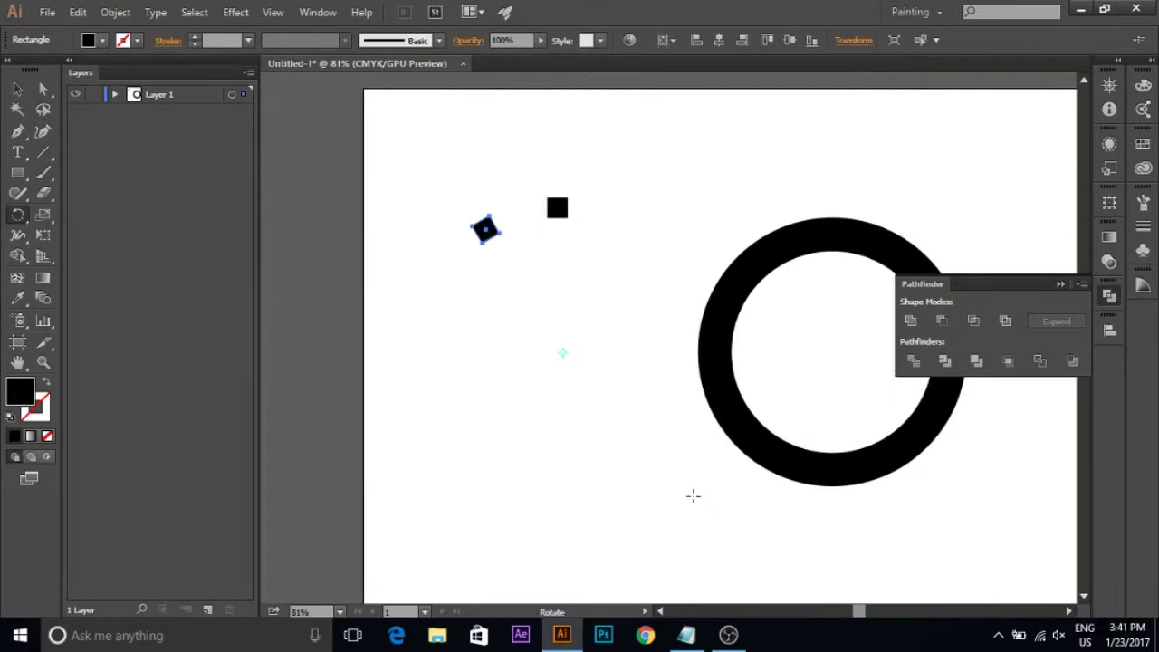
key("ctrl+d")
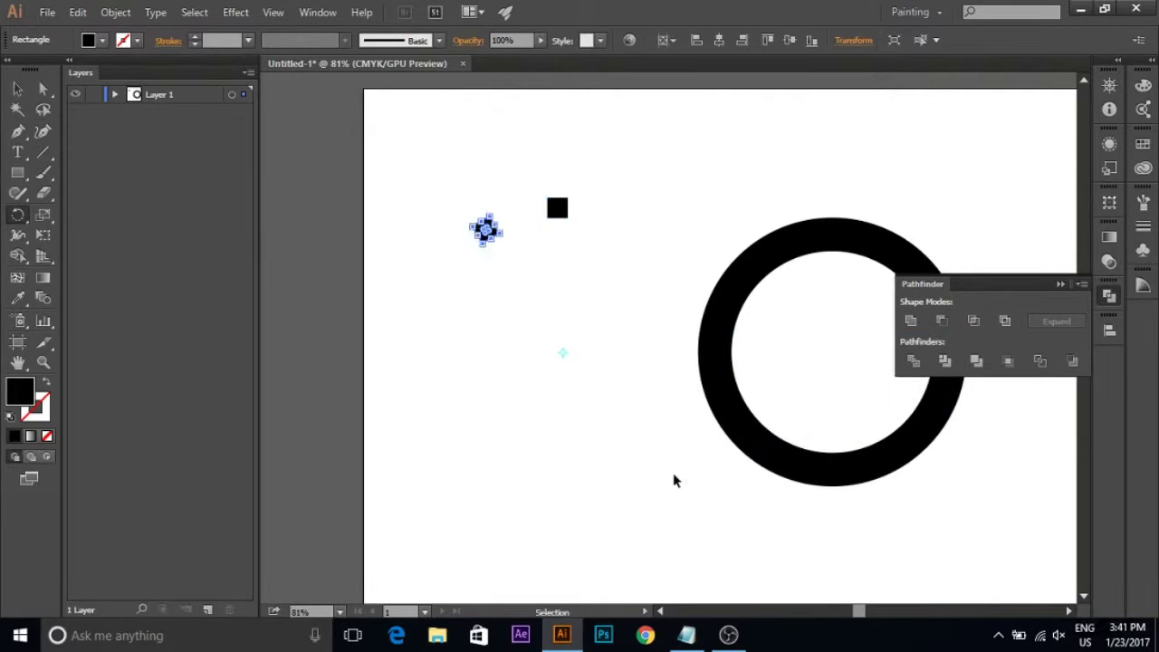
key("ctrl+z")
key("ctrl+z")
key("ctrl+z")
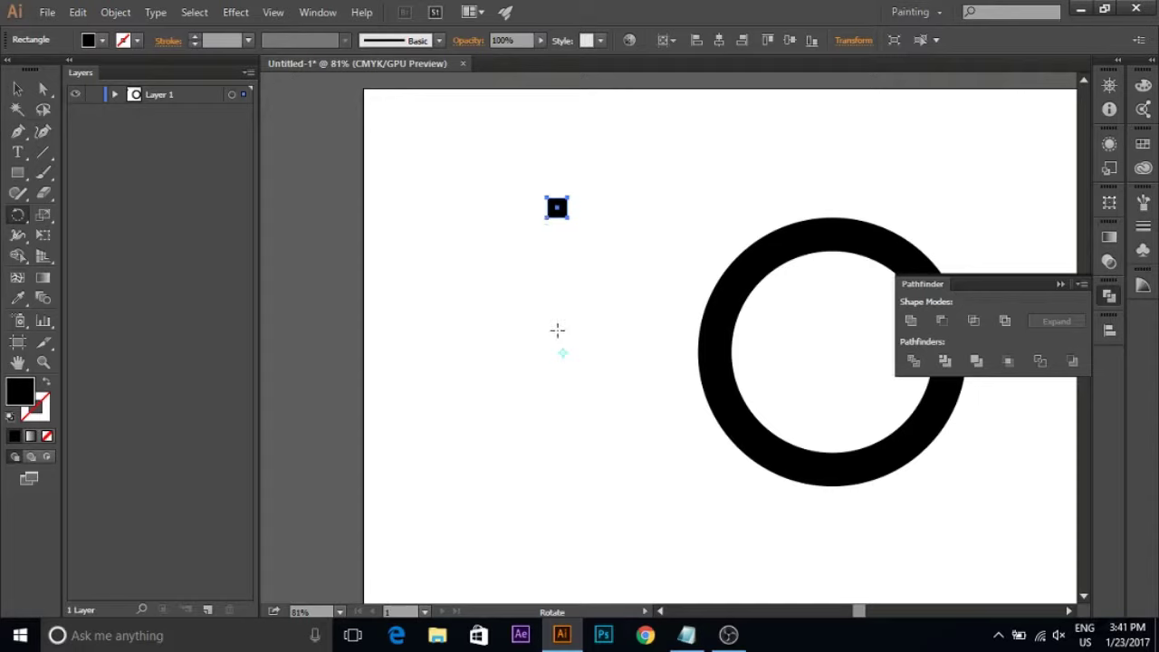
left_click(559, 355, "alt")
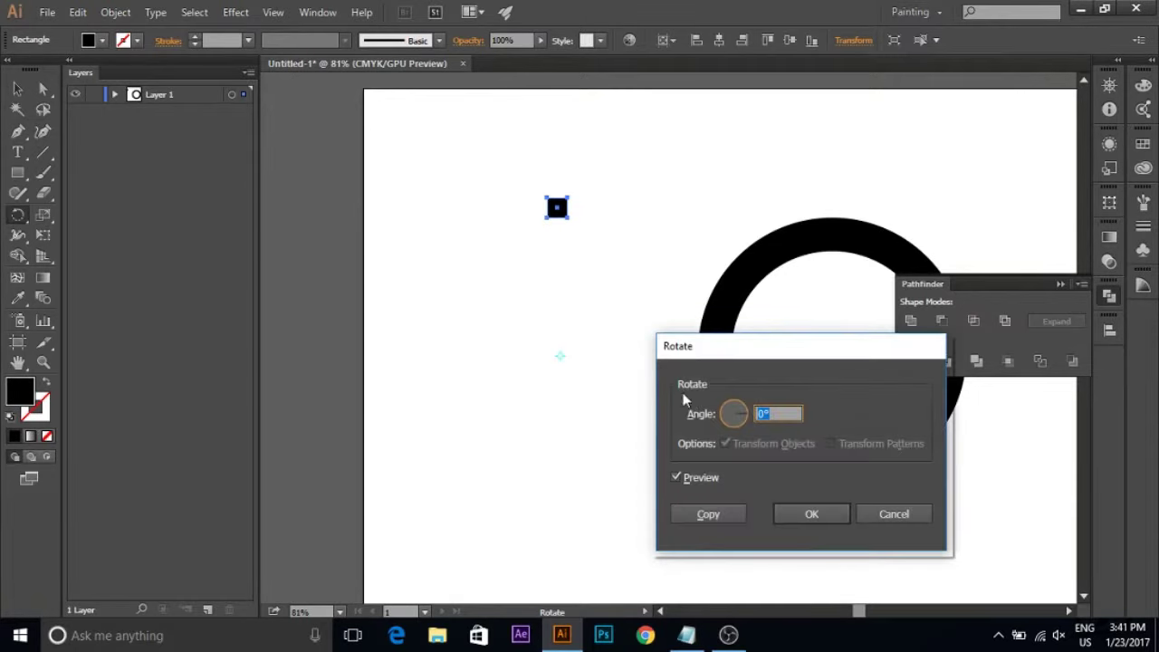
left_click(706, 514)
key("ctrl+d")
key("ctrl+d")
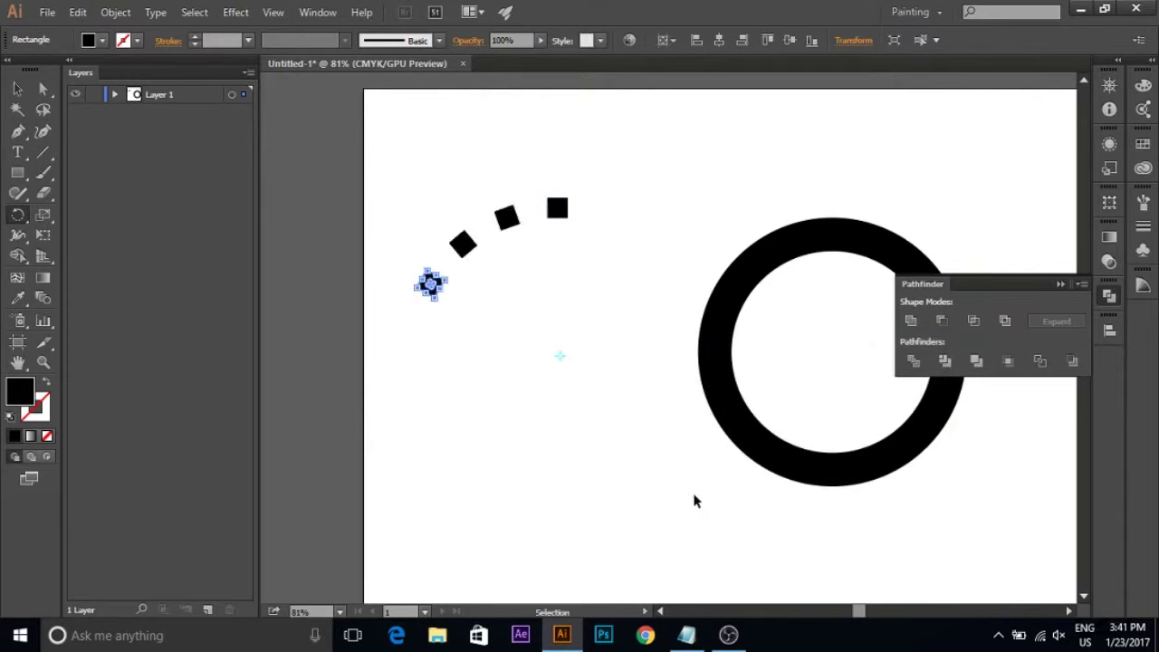
key("ctrl+d")
key("ctrl+d")
key("ctrl+d")
key("ctrl+d")
key("ctrl+d")
key("ctrl+d")
key("ctrl+d")
key("ctrl+d")
key("ctrl+d")
key("ctrl+d")
key("ctrl+d")
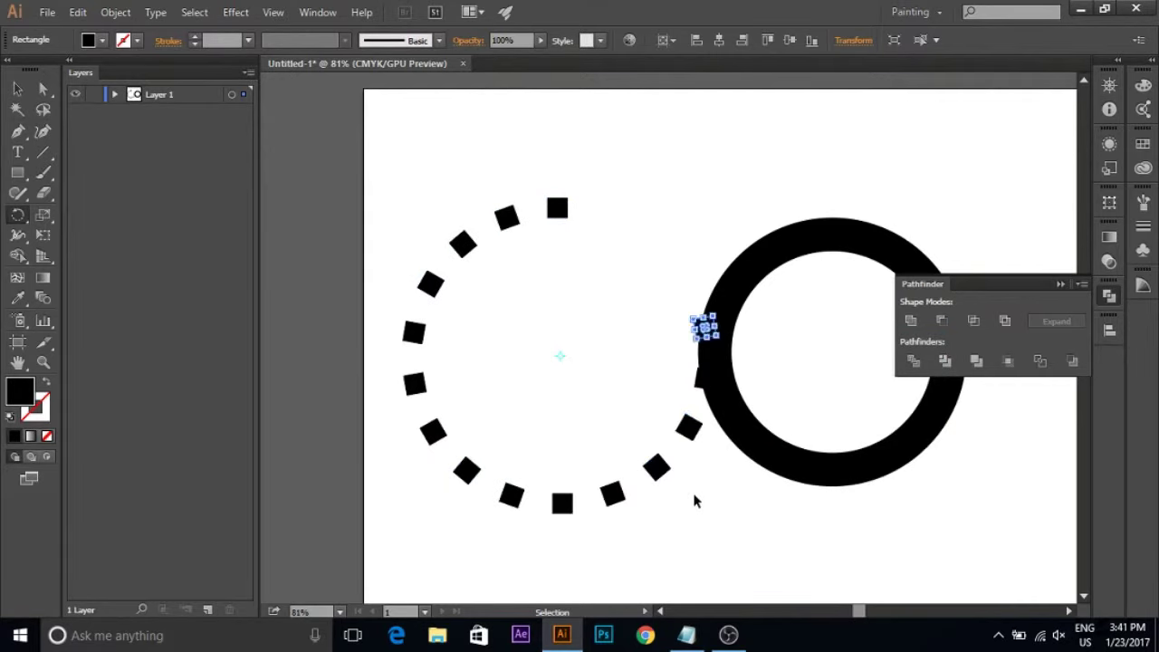
key("ctrl+d")
key("ctrl+d")
key("ctrl+d")
key("ctrl+d")
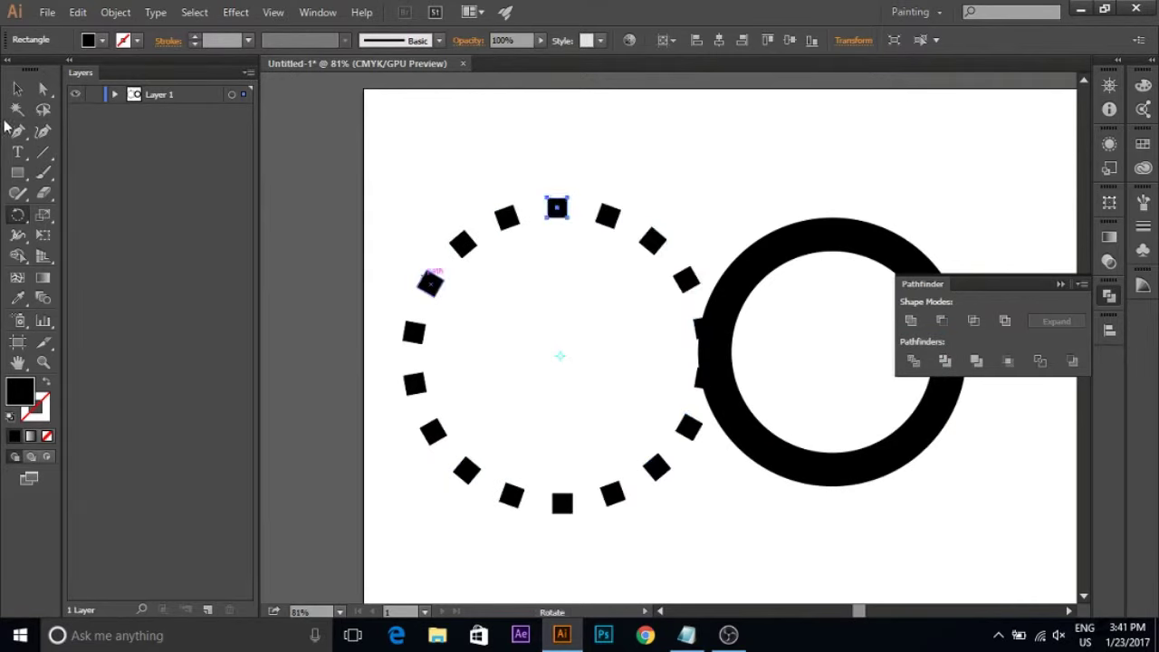
Centre the circle of squares on the black ring horizontally and vertically.
left_click(17, 89)
left_click_drag(808, 256, 903, 229)
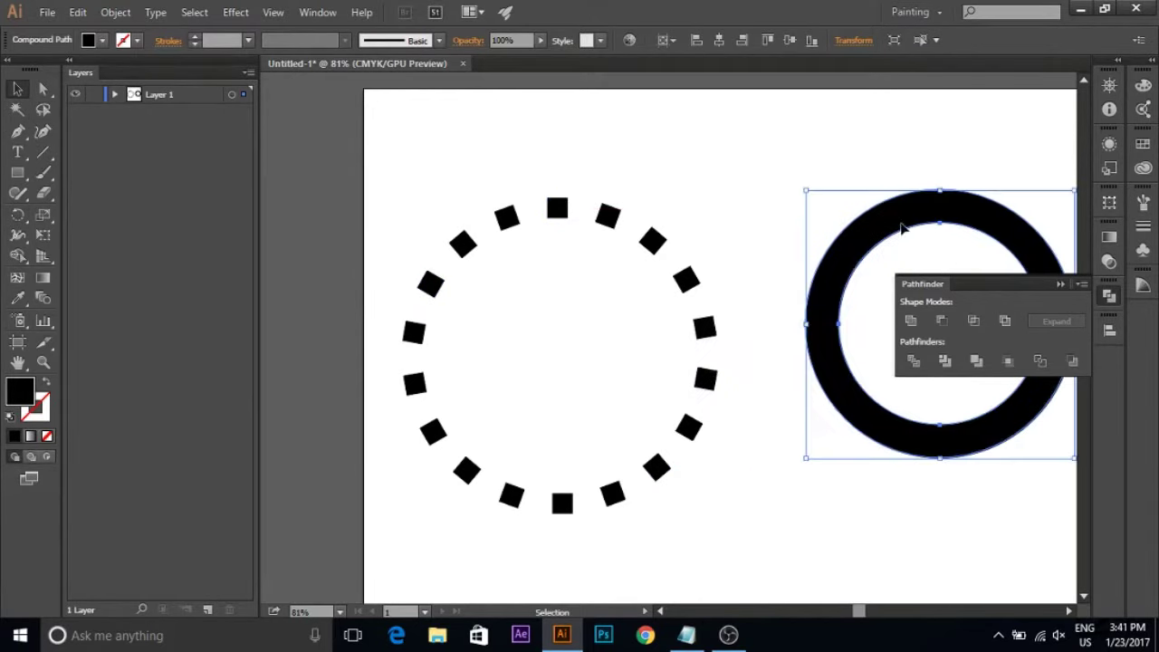
left_click_drag(403, 197, 744, 608)
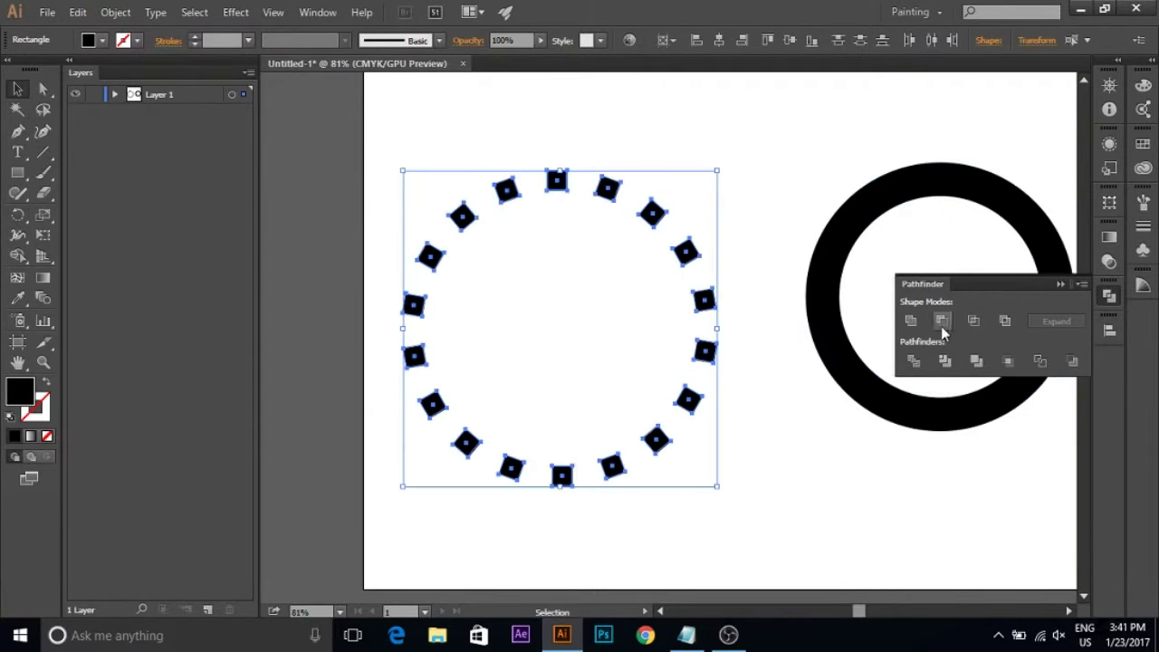
left_click(815, 486)
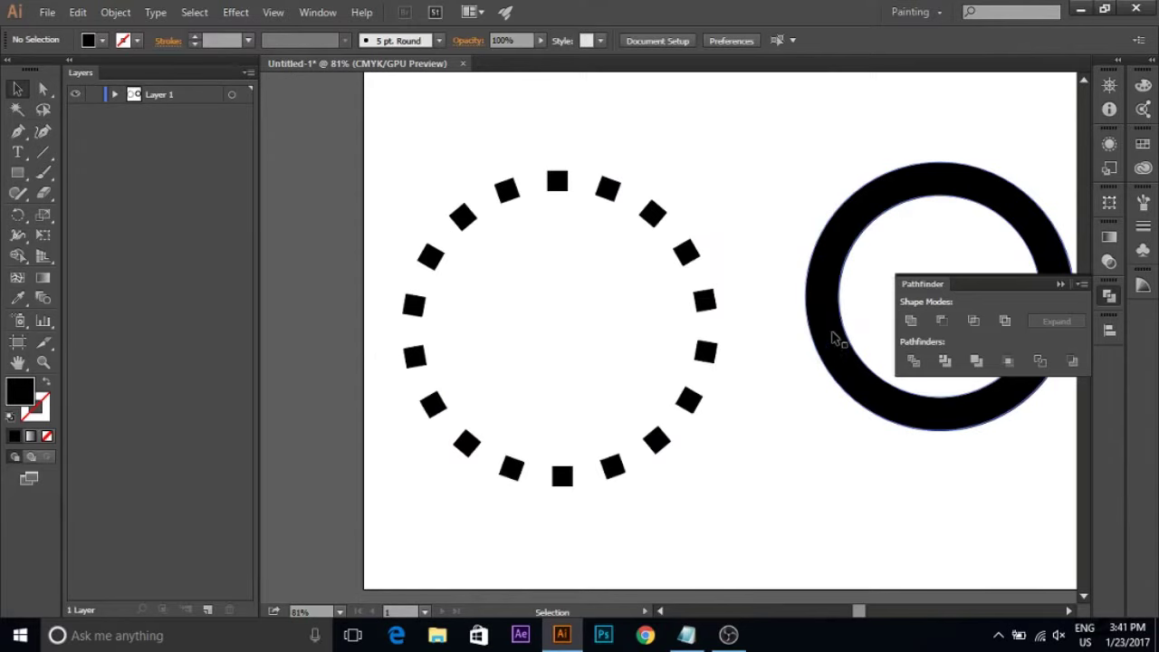
left_click_drag(459, 192, 960, 220)
left_click(1109, 329)
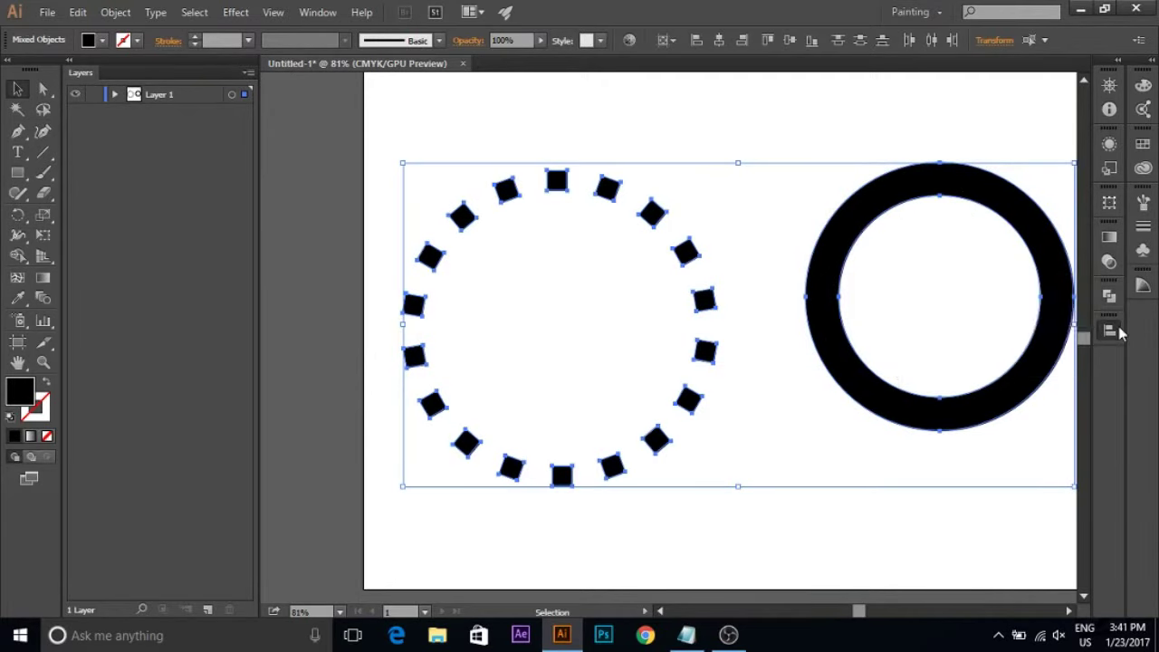
left_click(941, 356)
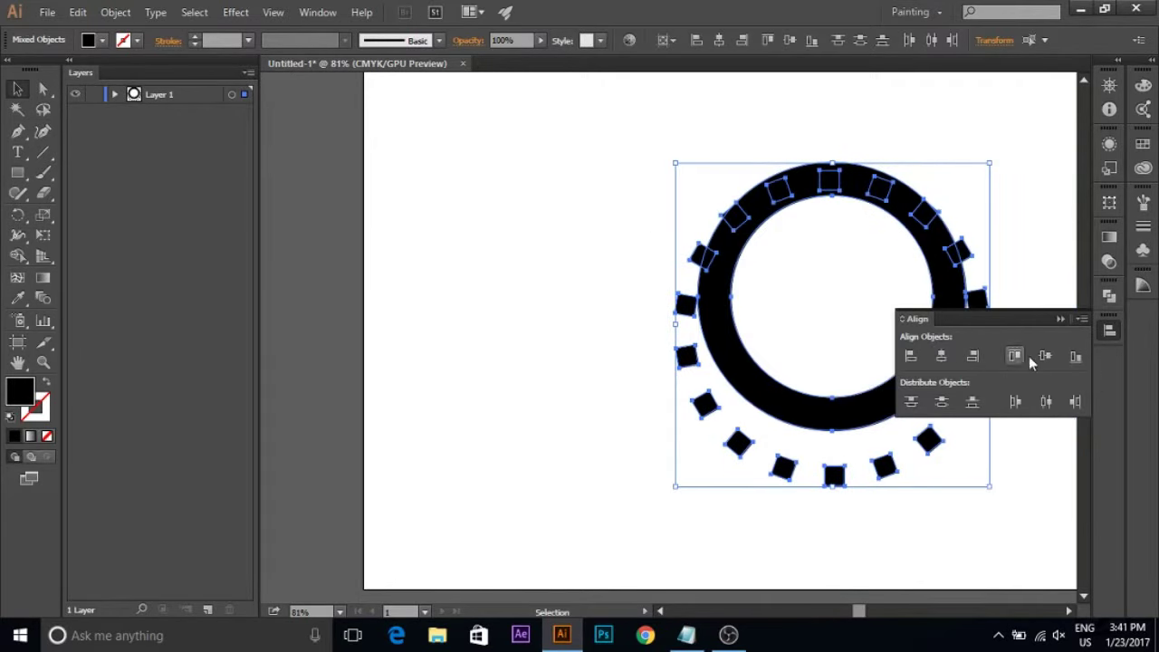
left_click(1044, 356)
left_click(597, 451)
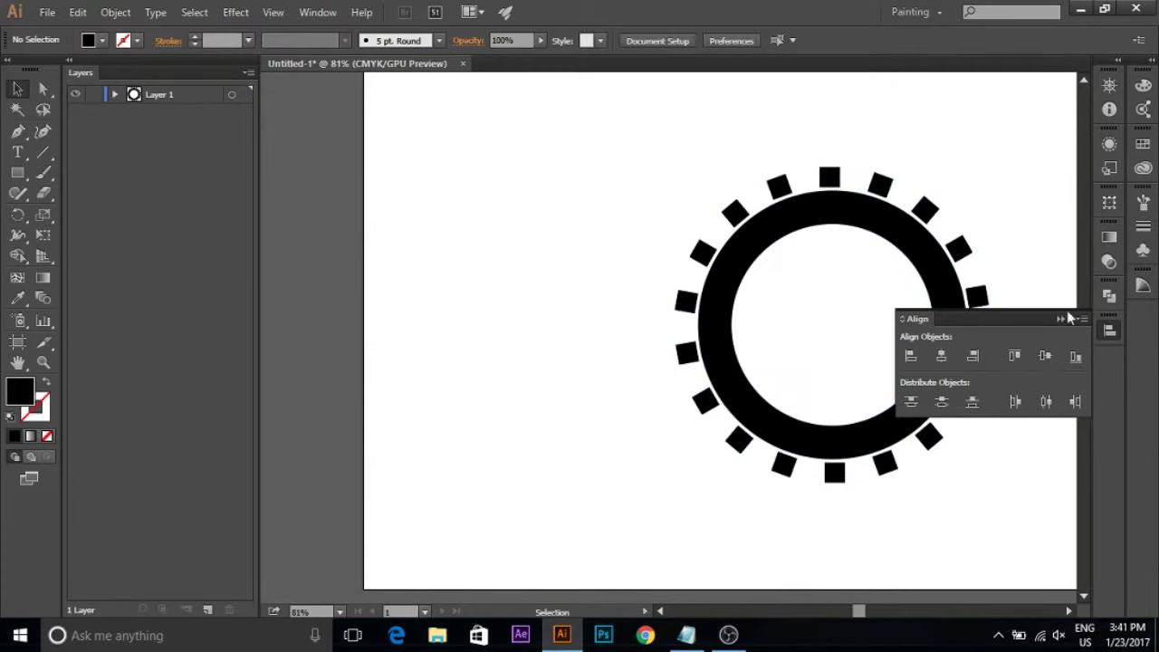
left_click(1057, 320)
Scale the circle of squares down so the teeth straddle the ring's outer edge.
left_click(841, 207)
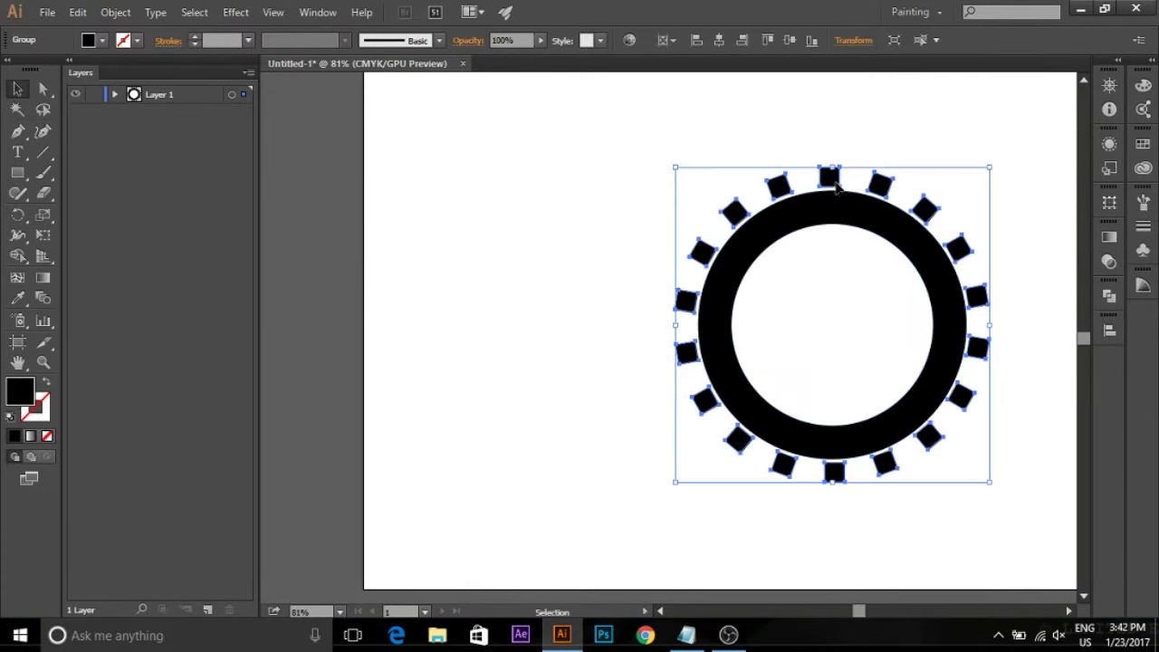
left_click(982, 181)
left_click(864, 201)
left_click_drag(988, 168, 980, 172)
left_click(1032, 262)
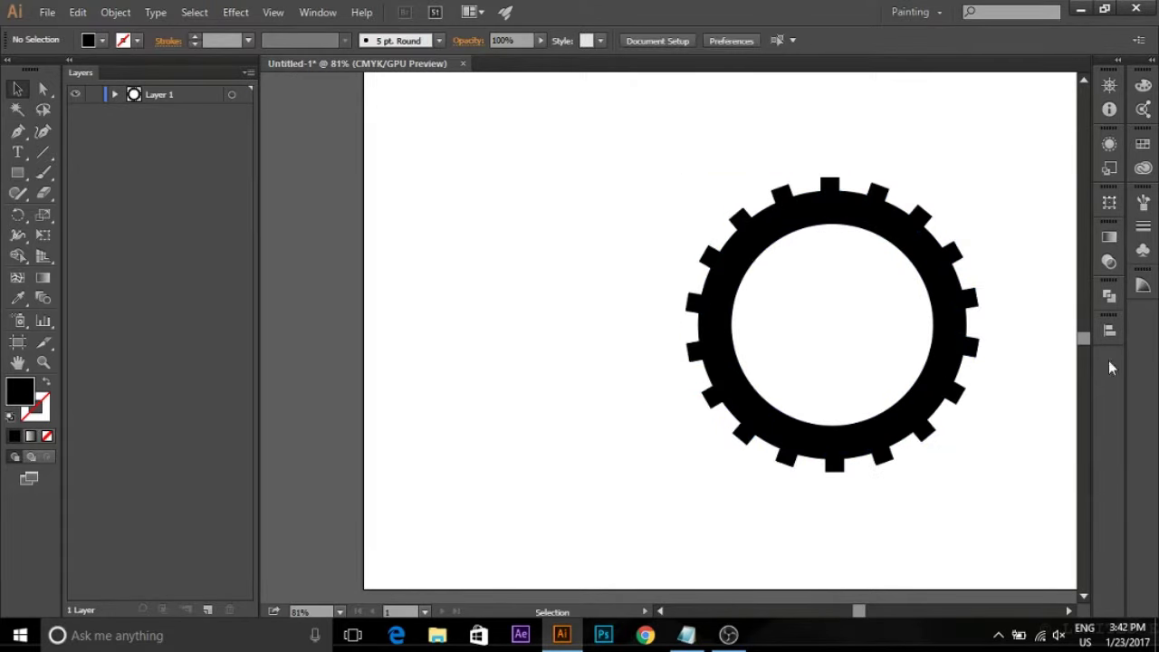
left_click_drag(678, 201, 983, 414)
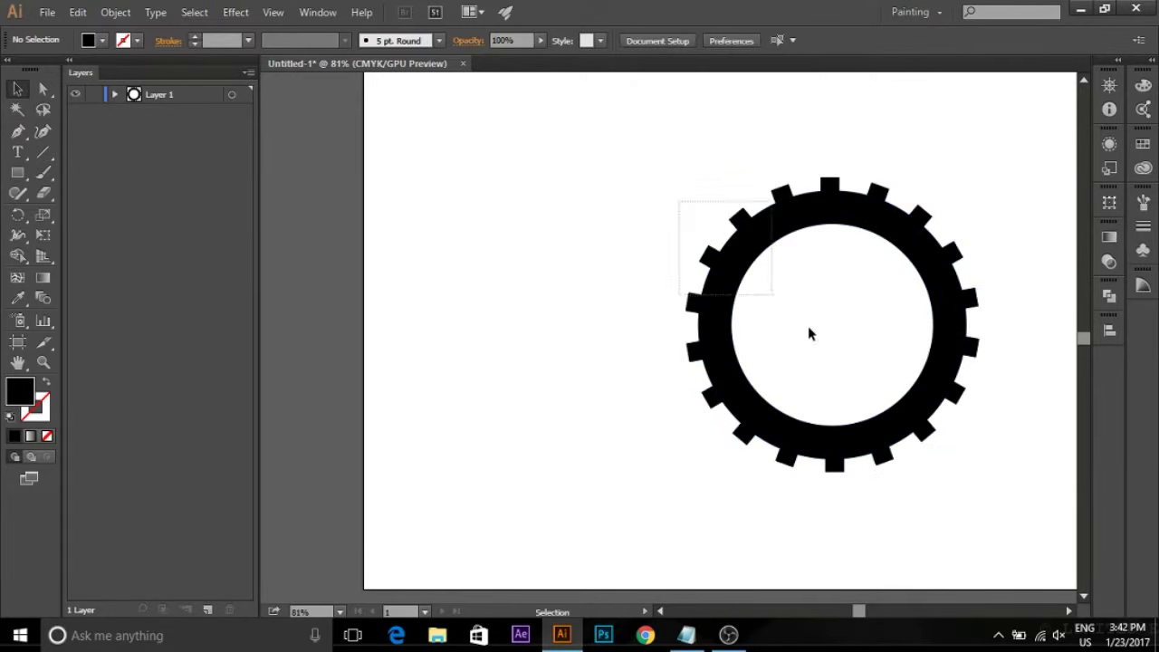
Apply Pathfinder Unite to the ring and square teeth, then reselect the gear.
left_click(1109, 297)
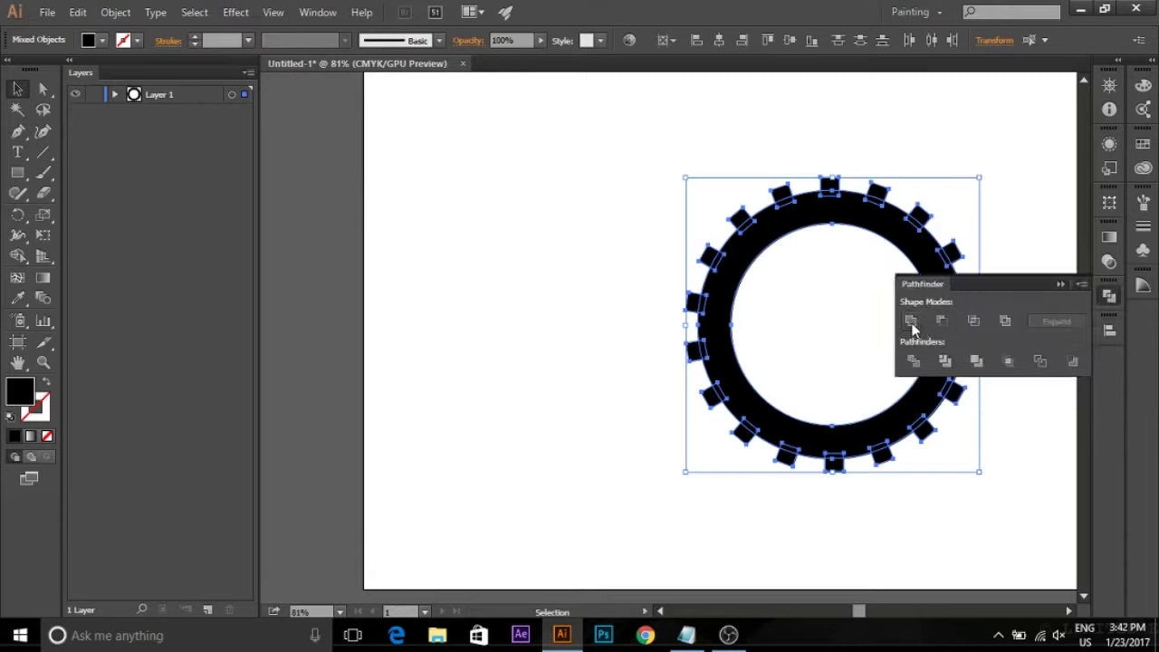
left_click(911, 321)
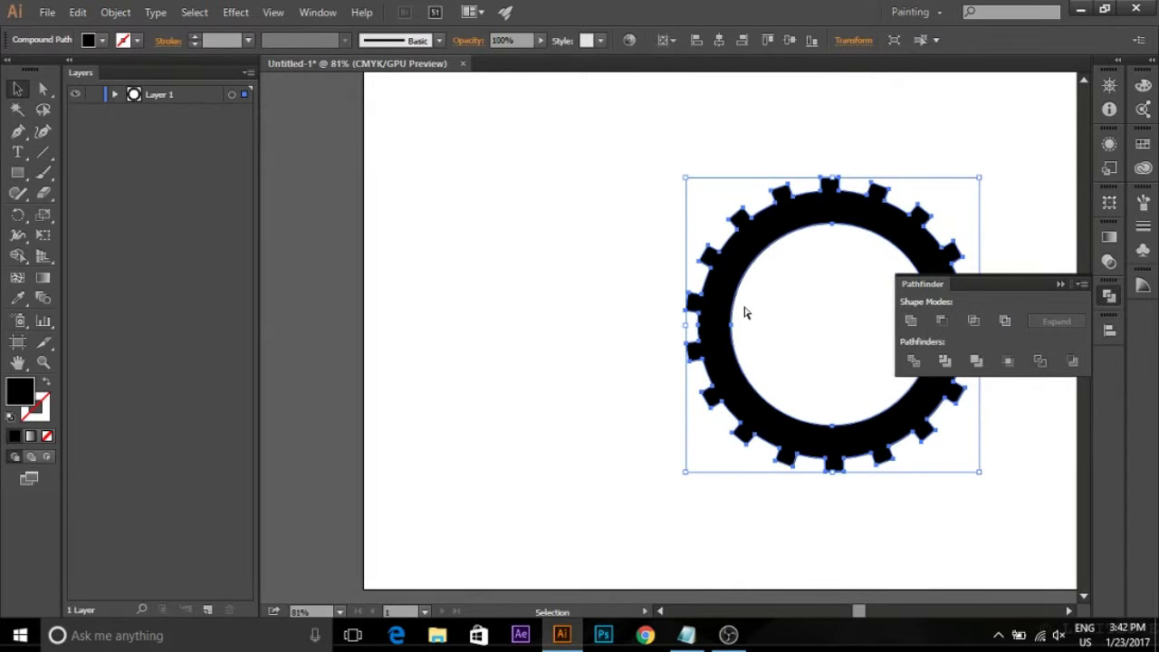
left_click(580, 238)
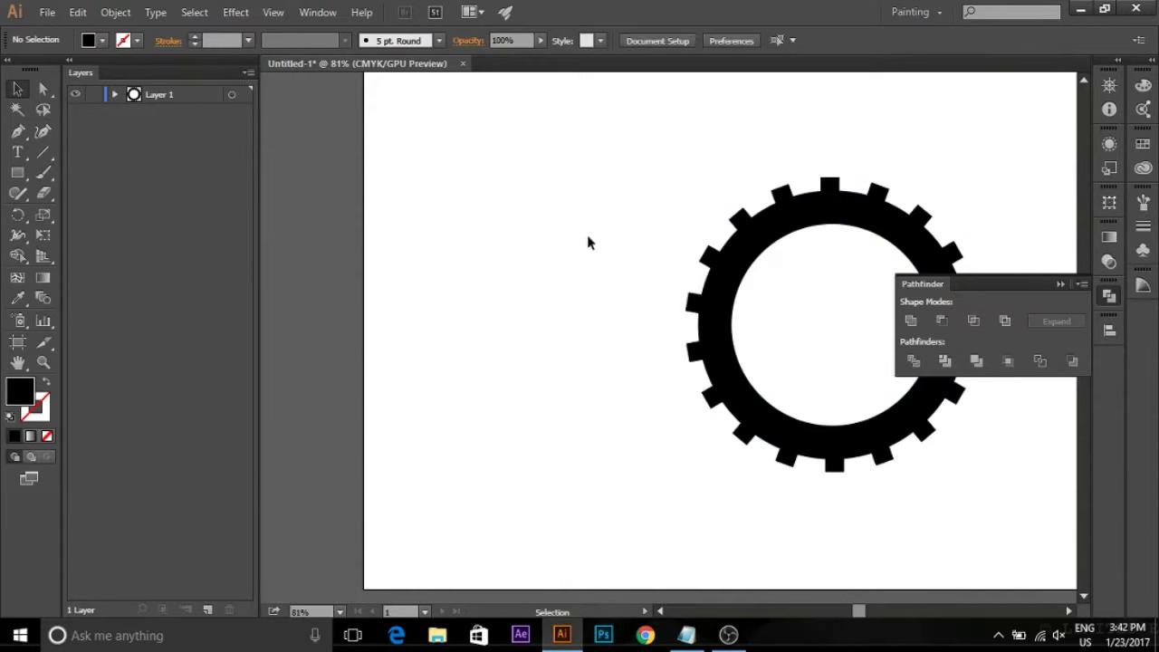
left_click(772, 213)
Move the ring of squares over the gear and scale it down to fit inside.
key("a")
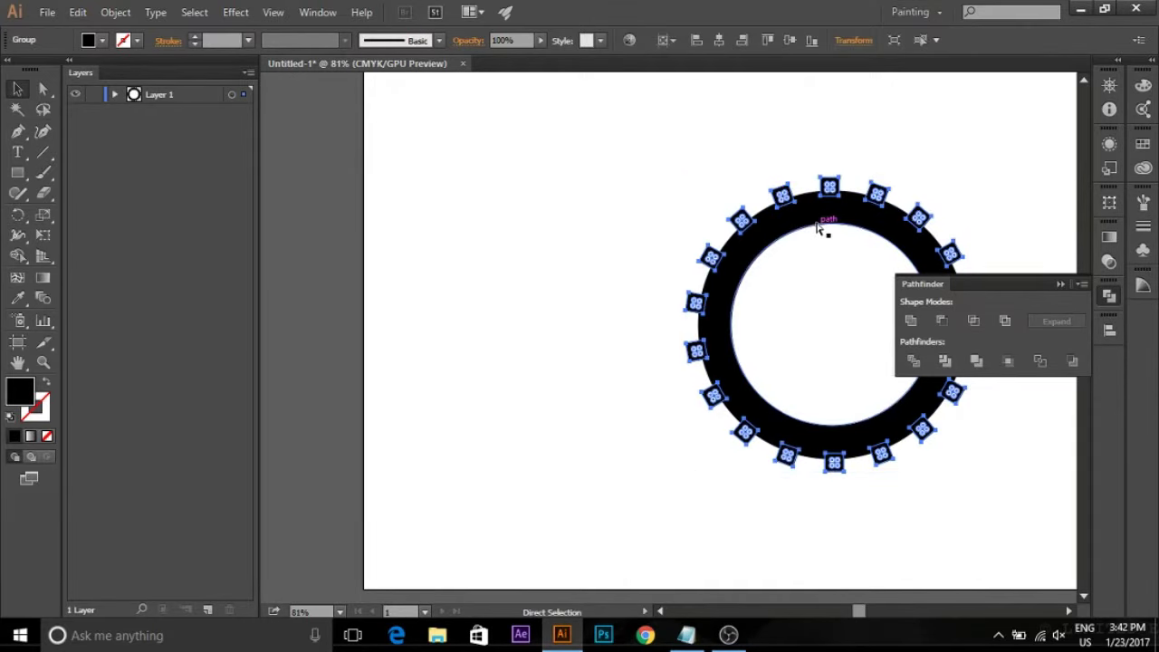
left_click_drag(817, 228, 654, 240)
key("v")
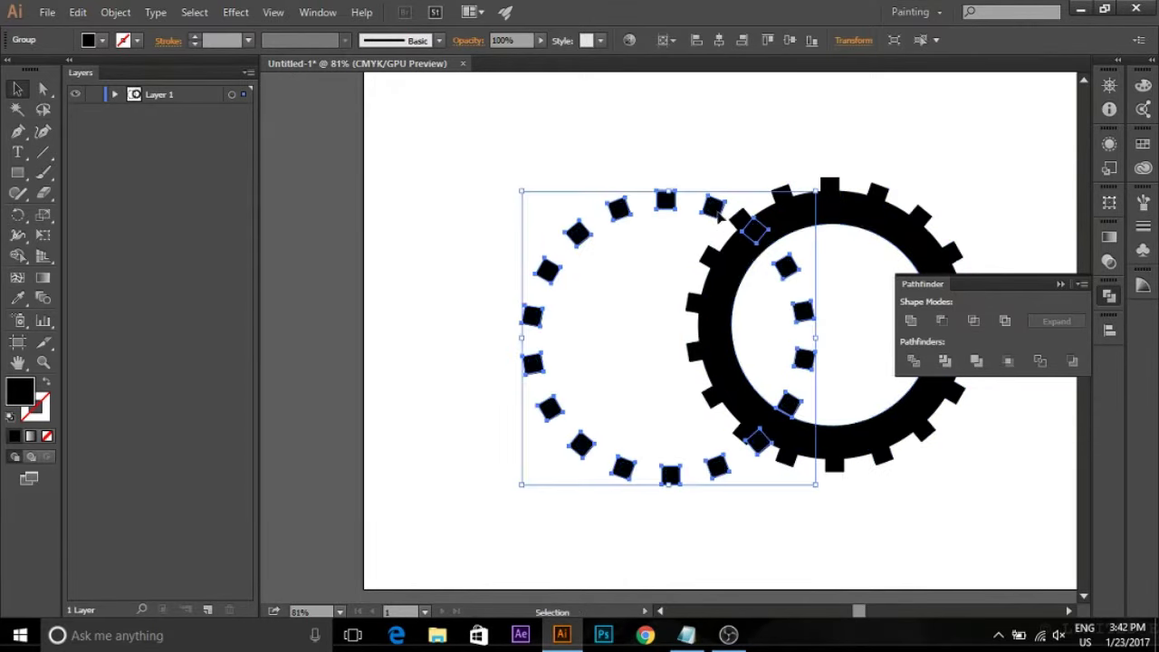
left_click_drag(793, 208, 817, 192)
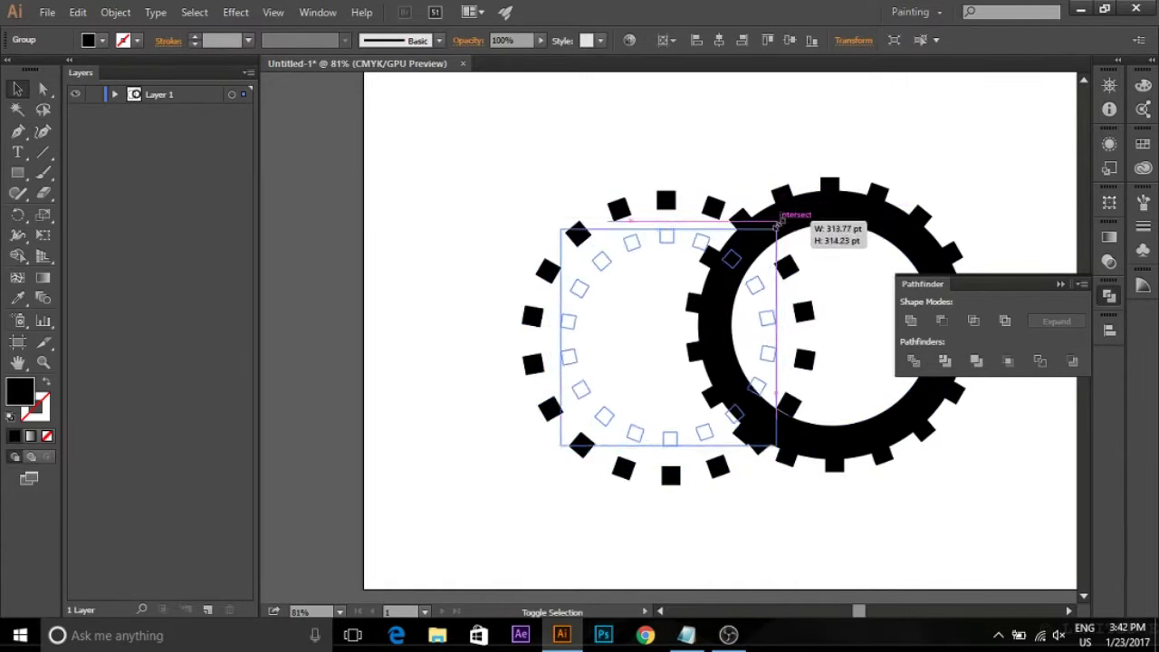
mouse_move(817, 192)
left_mouse_down()
mouse_move(774, 232)
mouse_move(893, 260)
left_mouse_up()
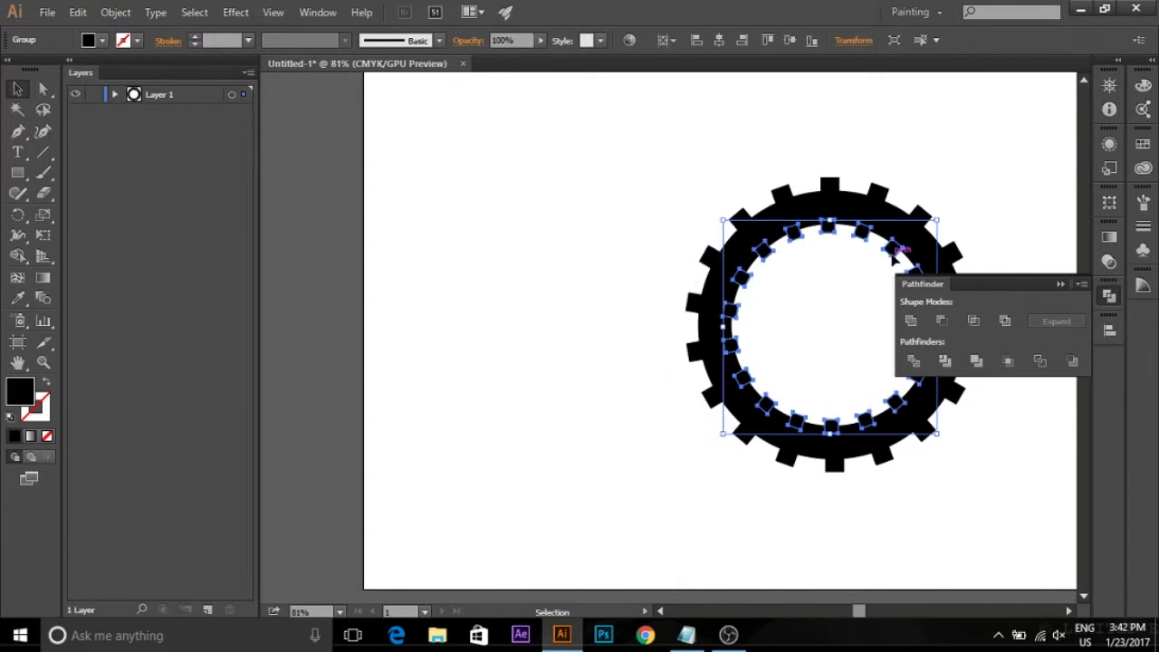
left_click(521, 312)
Centre the square ring on the gear, unite them into one shape, and shift it left.
left_click_drag(519, 238, 970, 482)
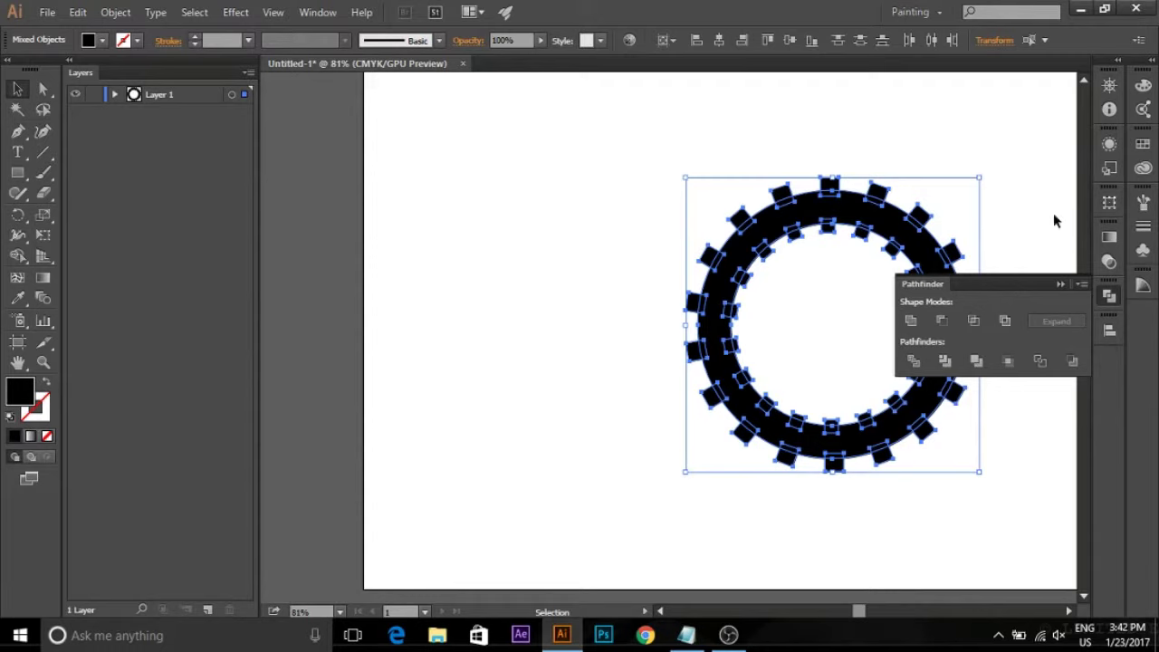
left_click(1109, 332)
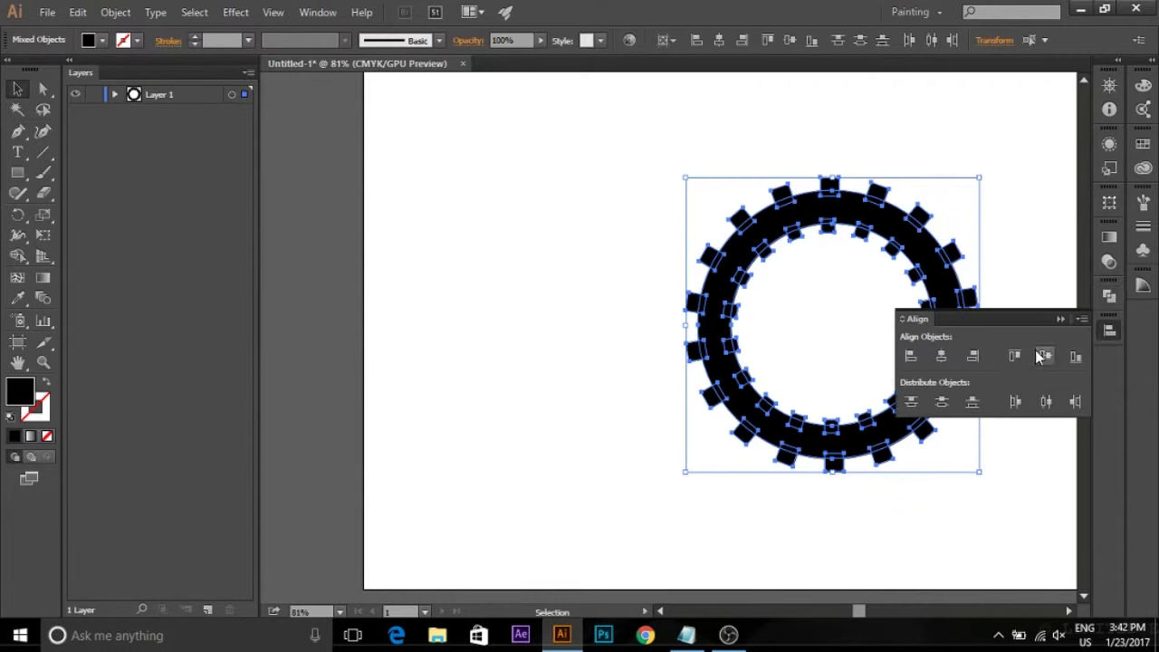
left_click(1041, 356)
left_click(941, 356)
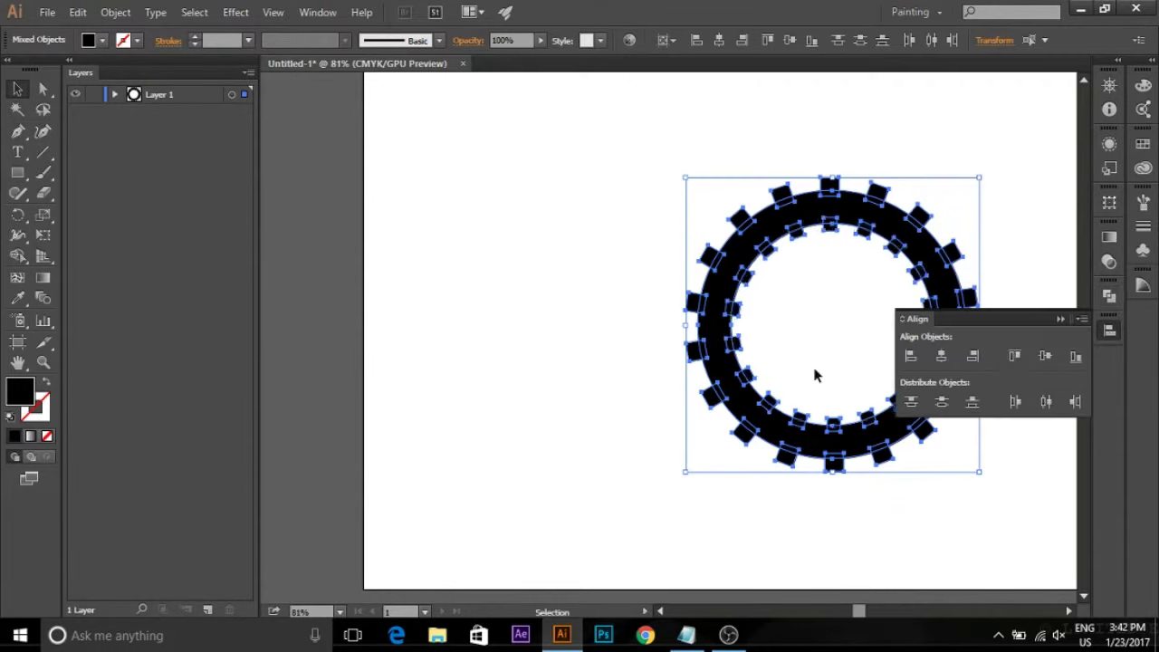
left_click(1109, 295)
left_click(911, 323)
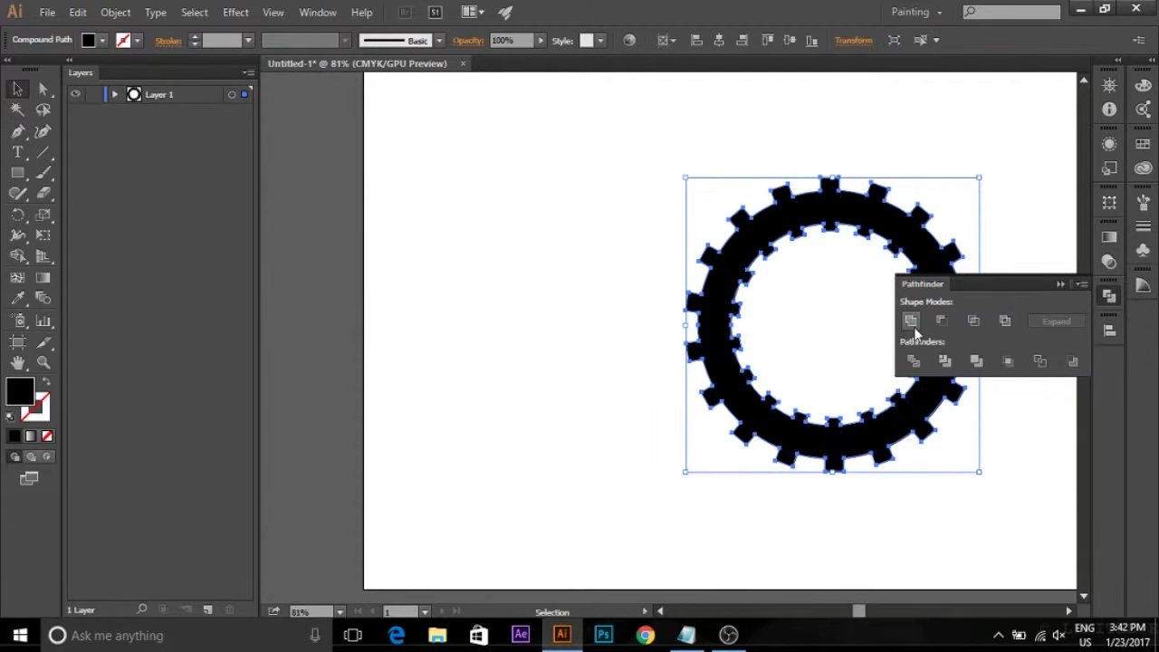
left_click(1027, 215)
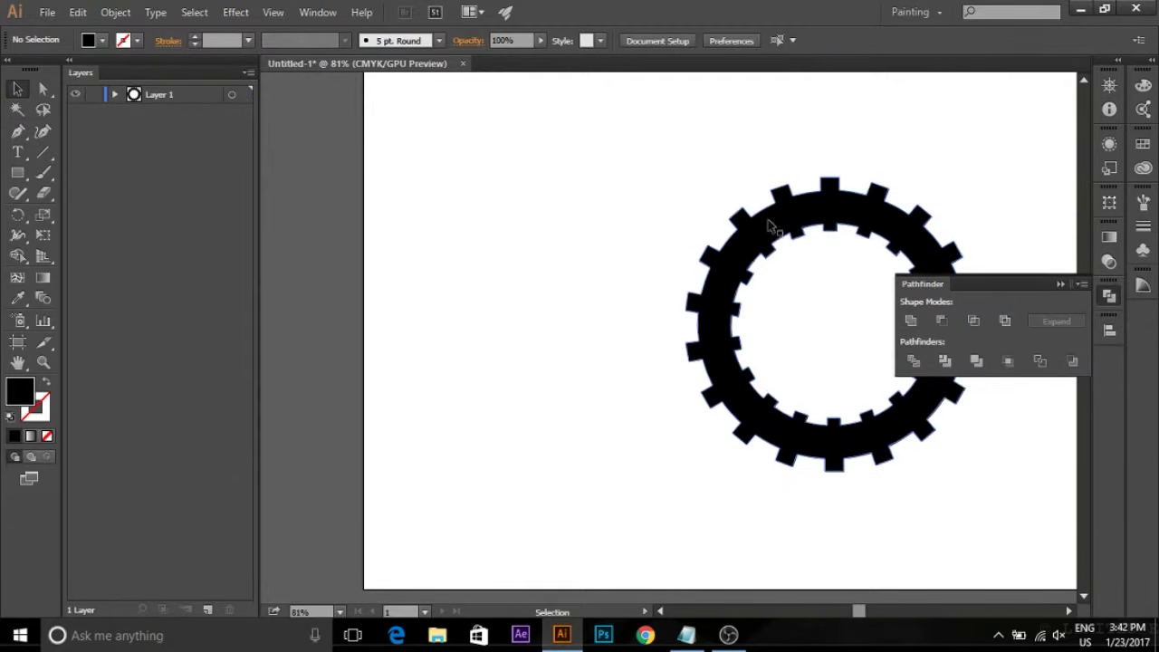
mouse_move(771, 228)
left_mouse_down()
mouse_move(747, 238)
mouse_move(621, 232)
left_mouse_up()
Move the notched gear to the upper left of the page, fitting the page in view.
left_click(425, 433)
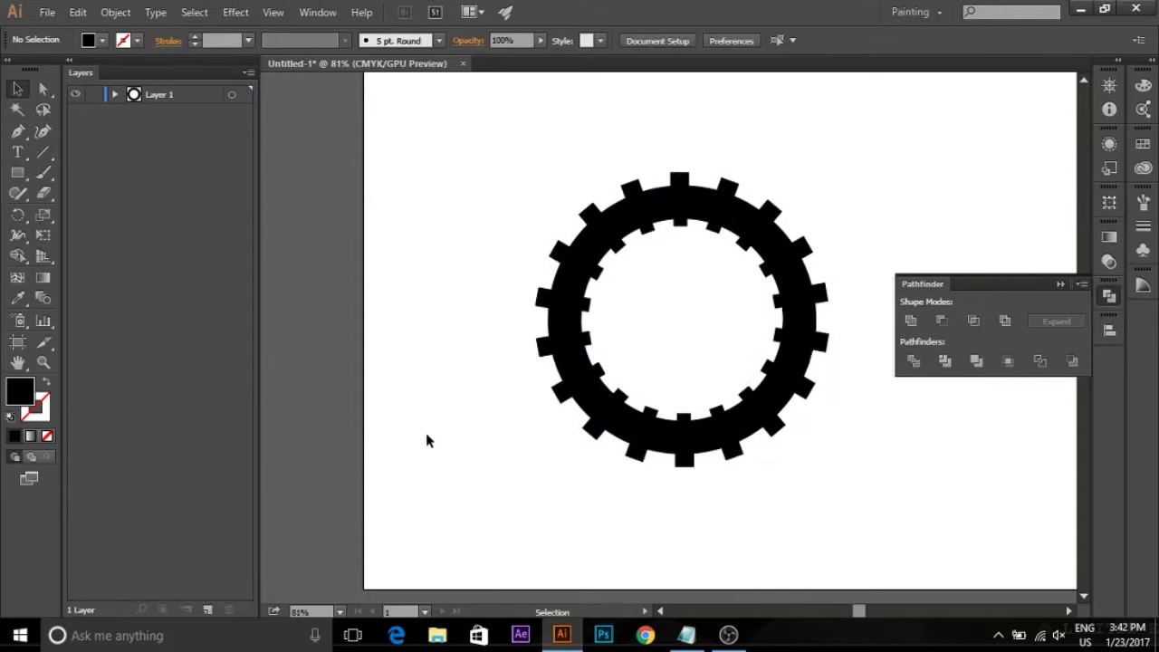
left_click(1062, 288)
left_click_drag(757, 261, 662, 258)
key("ctrl+0")
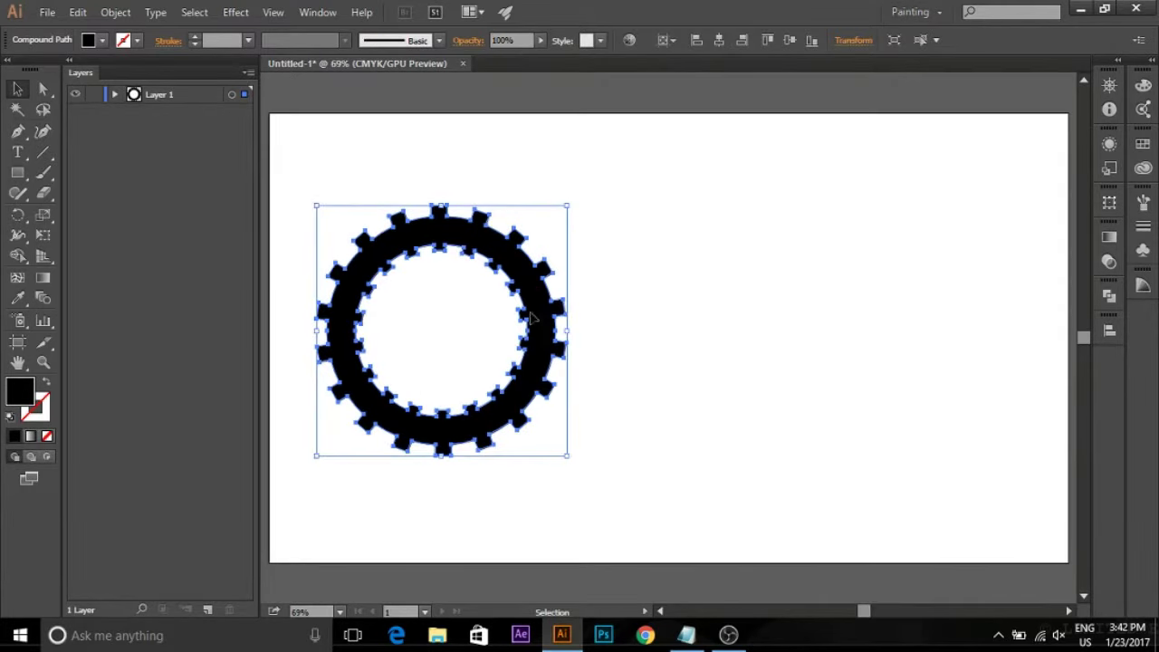
left_click_drag(531, 317, 506, 243)
left_click(691, 254)
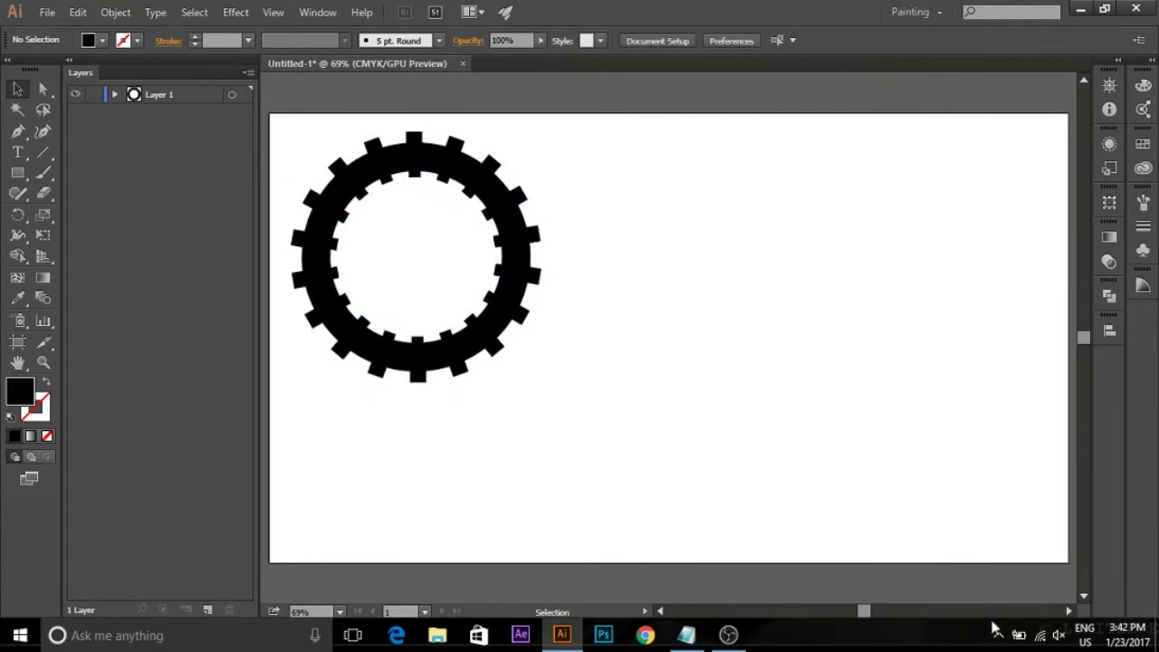
Draw a large black circle to the right of the gear.
left_click(17, 172)
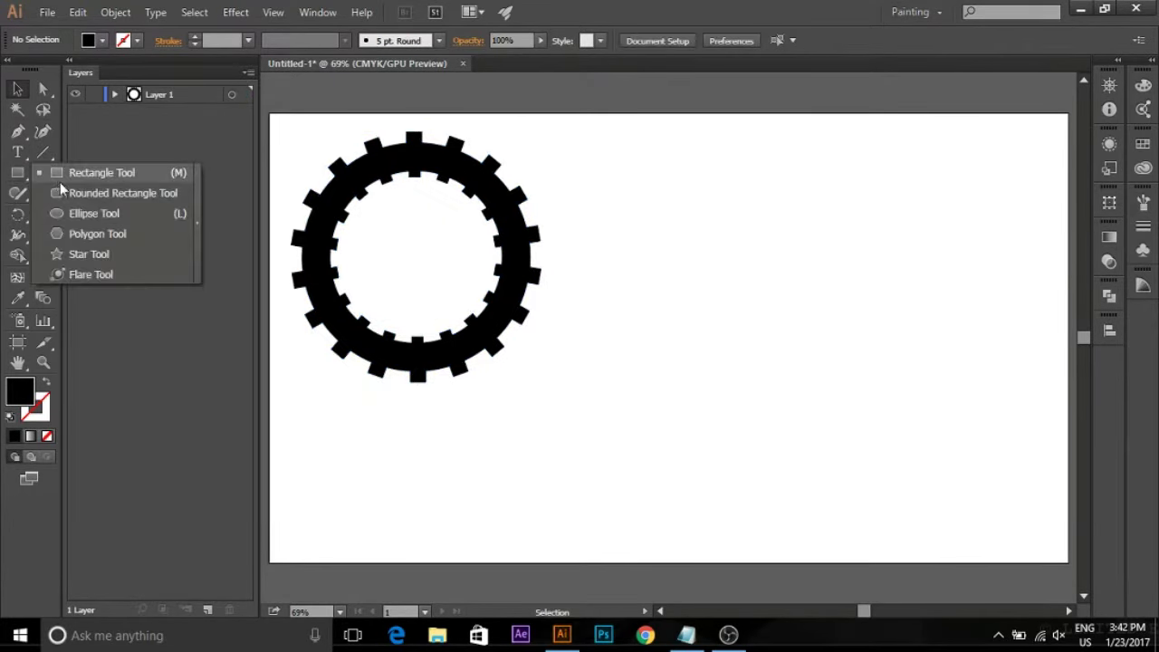
left_click(61, 213)
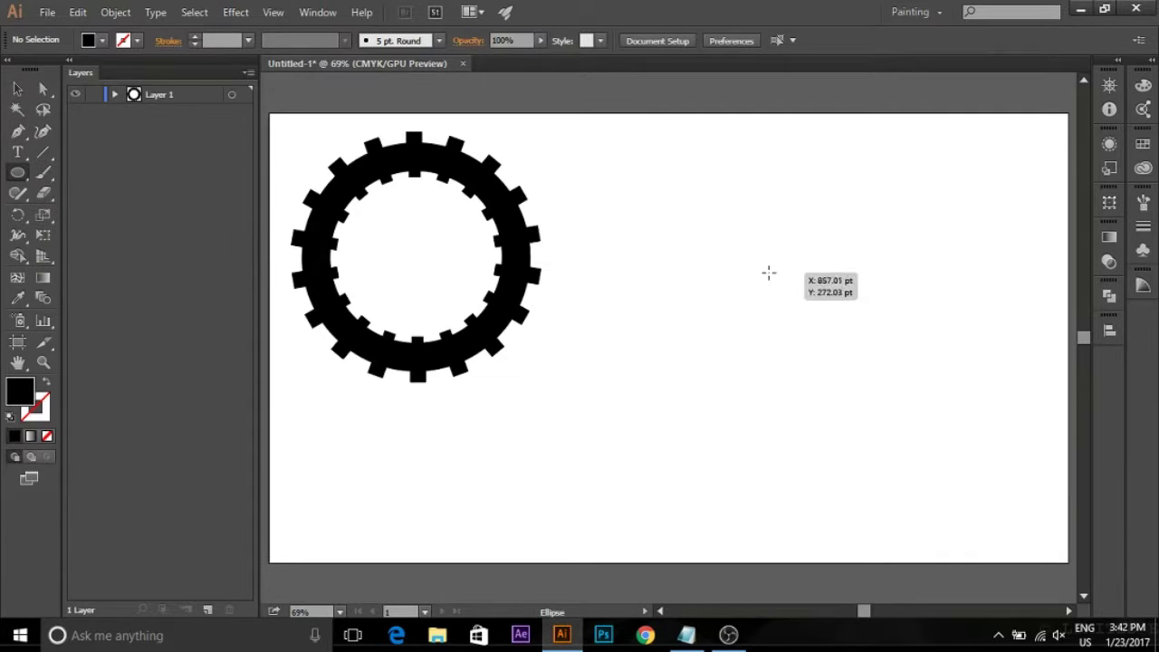
left_click_drag(769, 272, 818, 387)
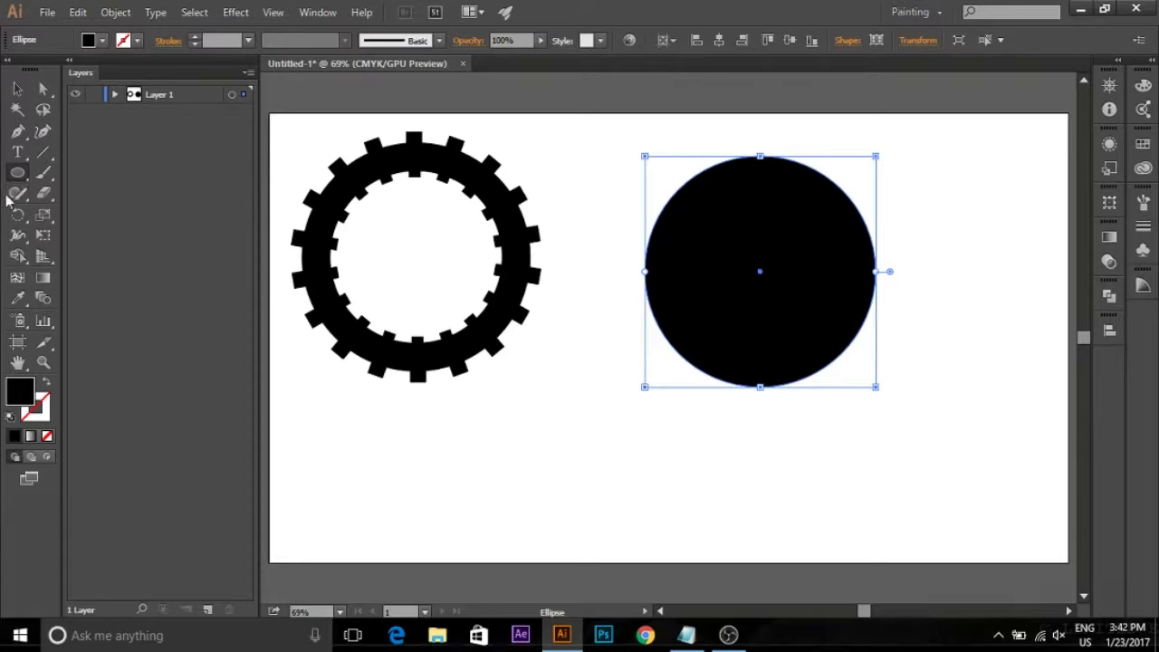
left_click(17, 131)
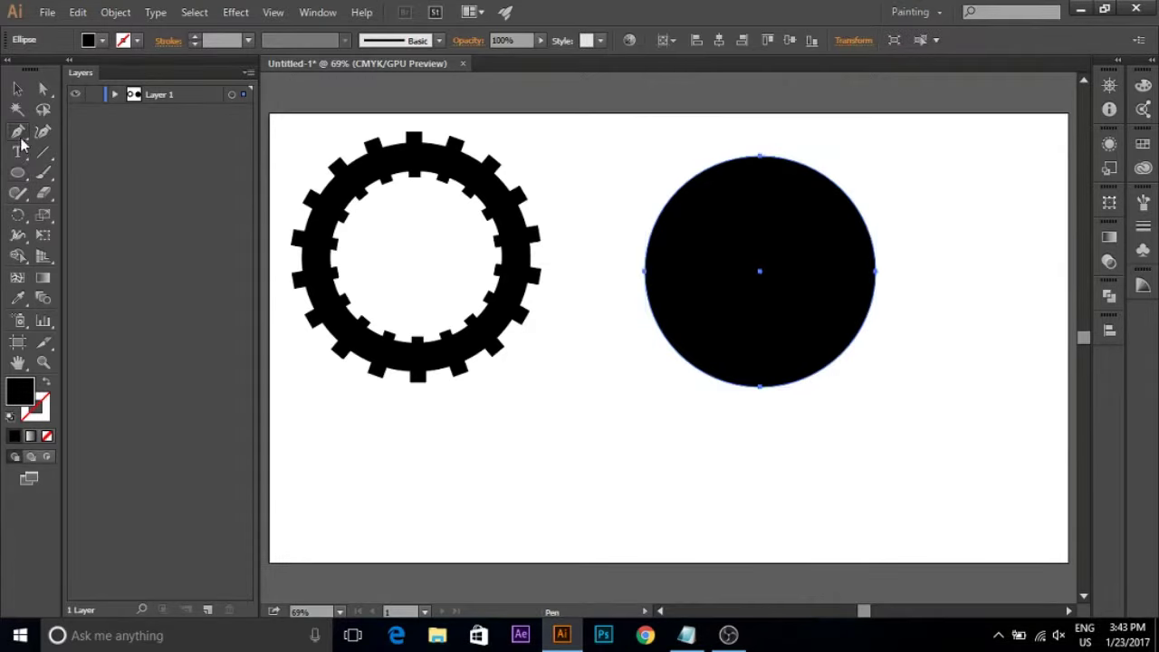
Draw a closed black teardrop path with the Pen tool and move it upward between the shapes.
left_click(621, 501)
left_click_drag(599, 388, 638, 259)
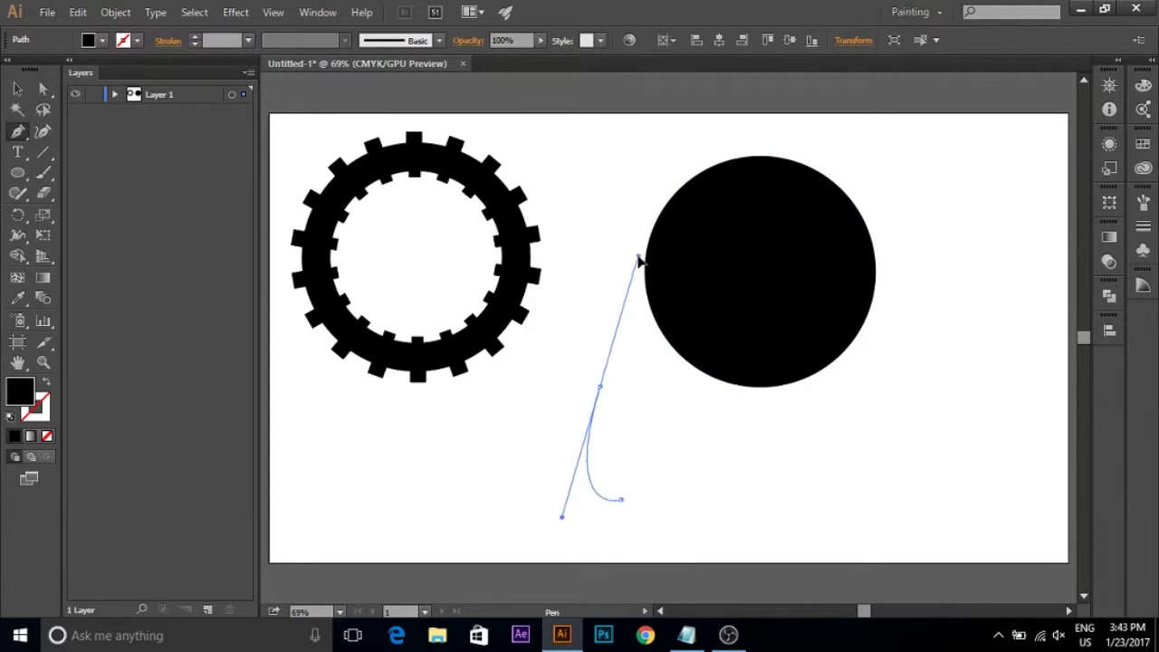
left_click(599, 388)
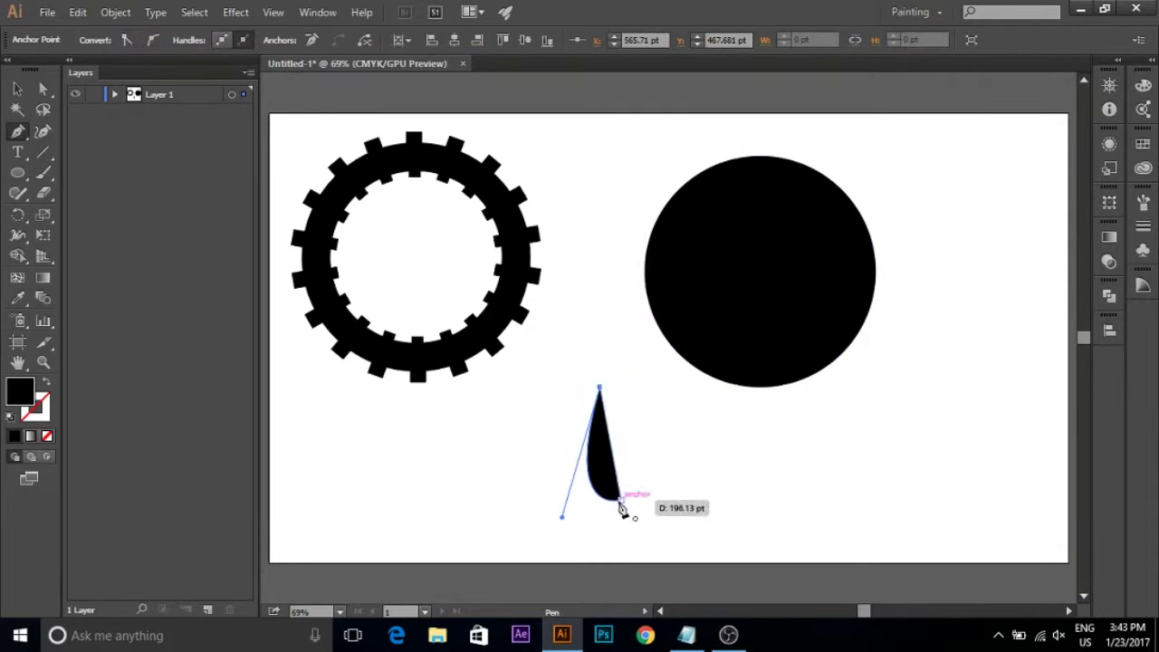
left_click_drag(622, 500, 573, 518)
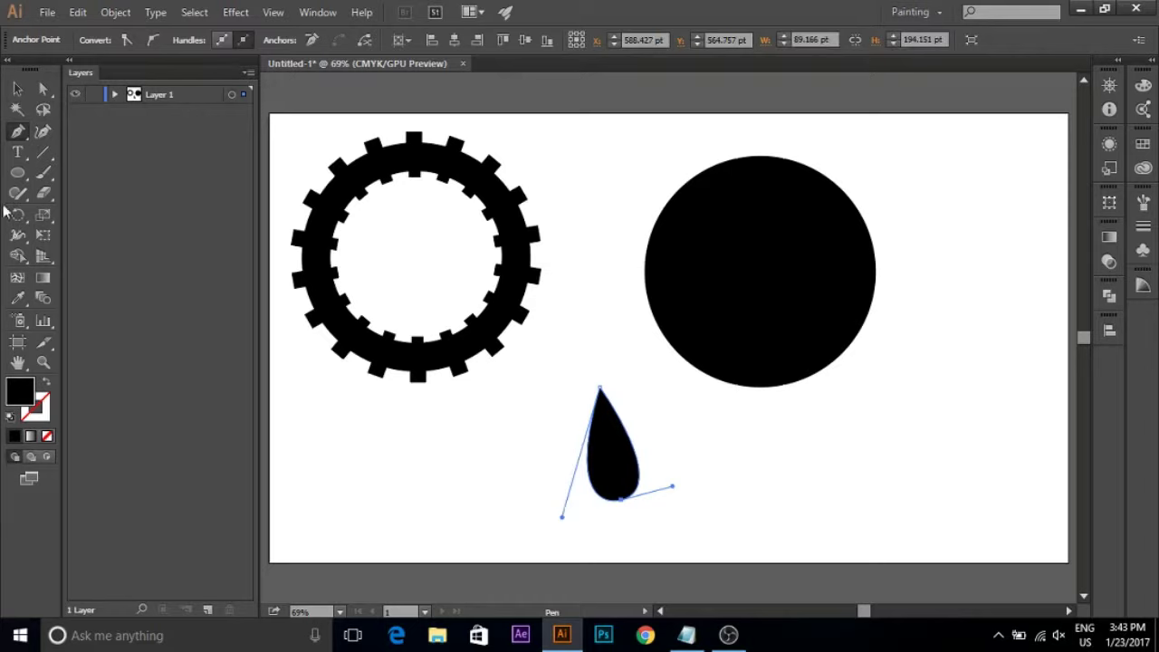
left_click(17, 89)
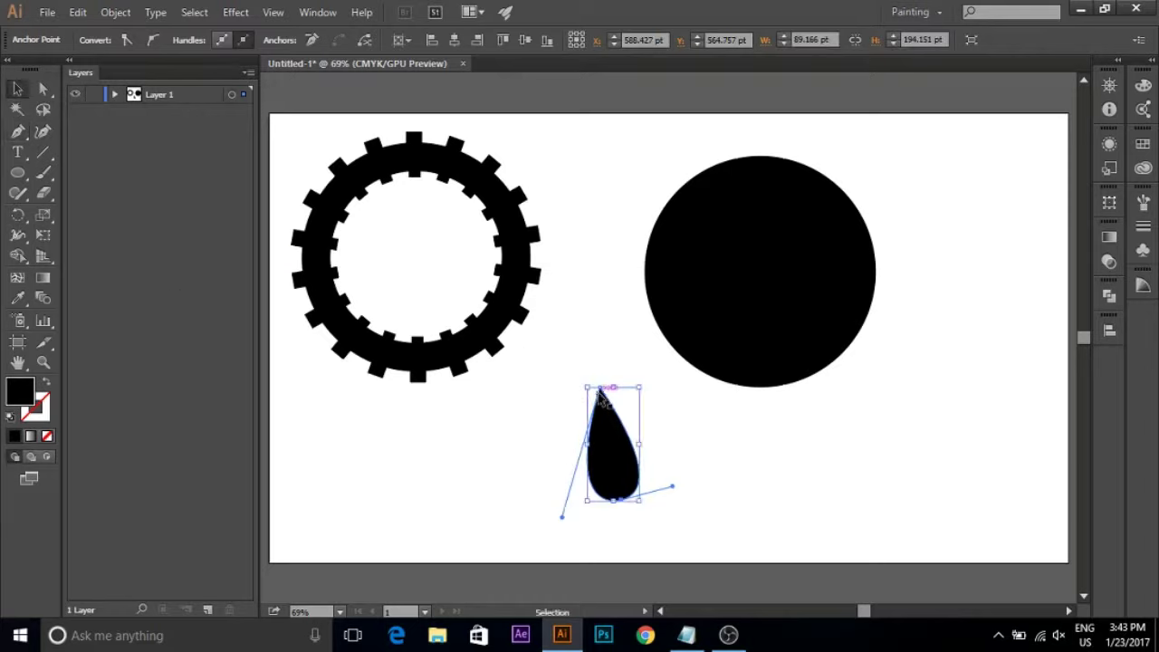
left_click_drag(602, 394, 595, 346)
left_click(556, 444)
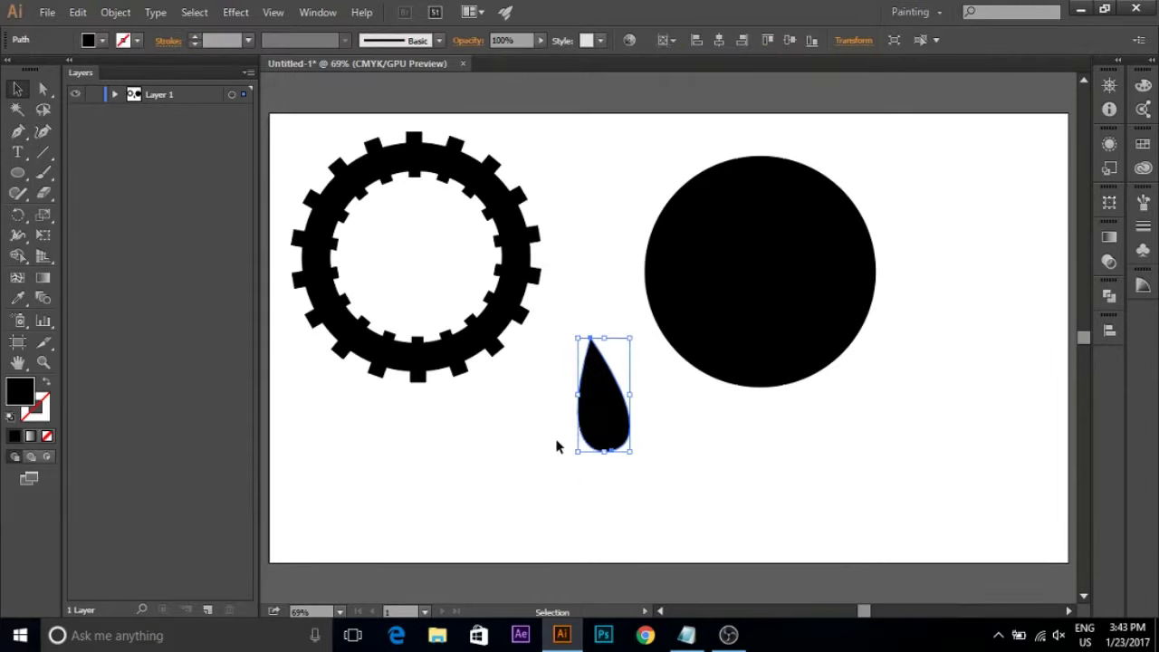
left_click(602, 405)
Tilt, raise and shrink the teardrop into a small drop, and move the big circle right.
left_click_drag(636, 341, 647, 346)
left_click_drag(605, 428, 605, 369)
mouse_move(628, 406)
left_mouse_down()
mouse_move(594, 302)
mouse_move(600, 284)
left_mouse_up()
left_click_drag(672, 308, 818, 308)
Make a smaller copy of the big circle and place it over the original.
left_click(652, 359)
left_click(919, 282)
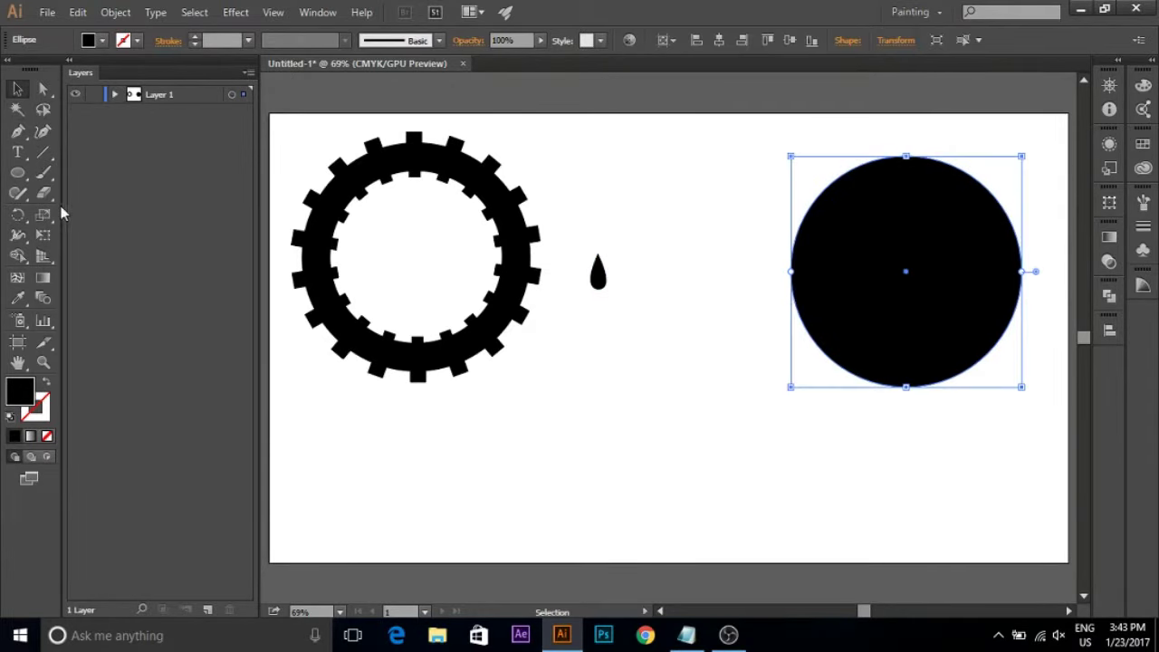
left_click_drag(851, 303, 808, 379)
left_click_drag(978, 234, 948, 278)
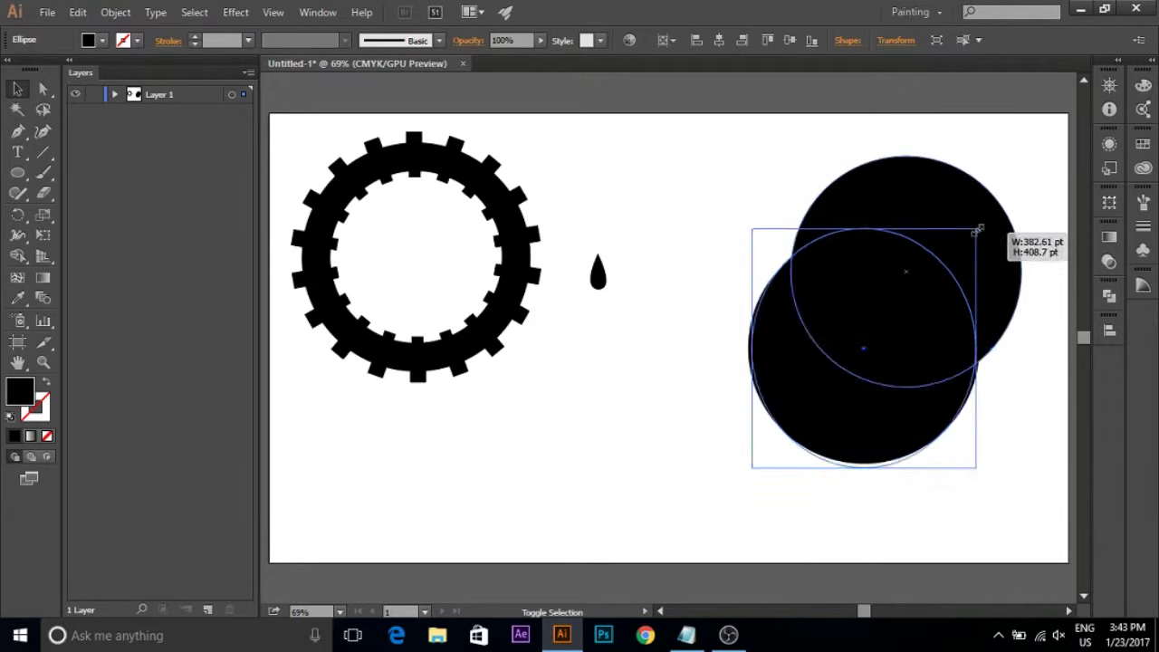
left_click_drag(896, 324, 933, 252)
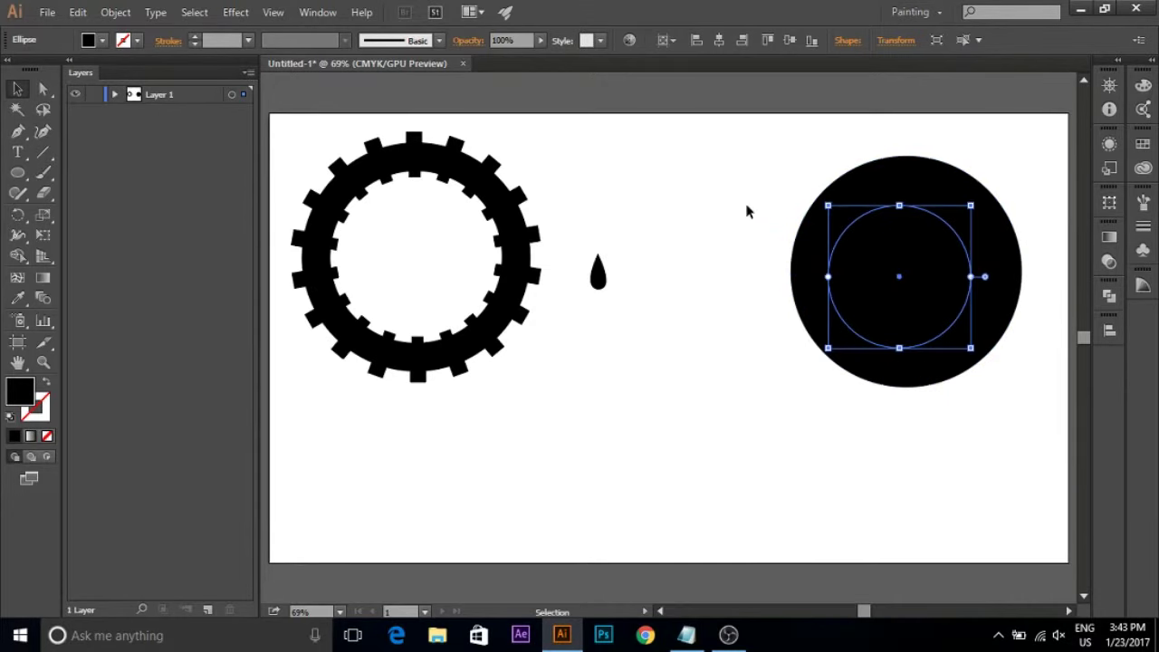
left_click_drag(748, 209, 977, 382)
Centre the two circles on each other and move them together to the upper right.
left_click(1106, 335)
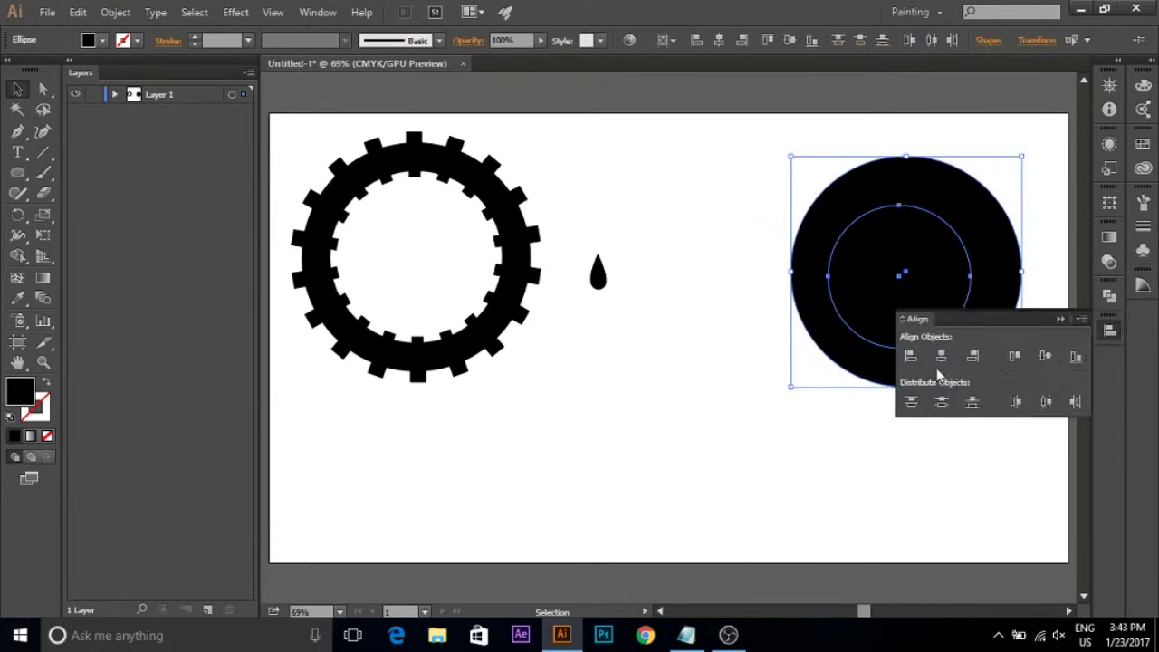
left_click(1046, 356)
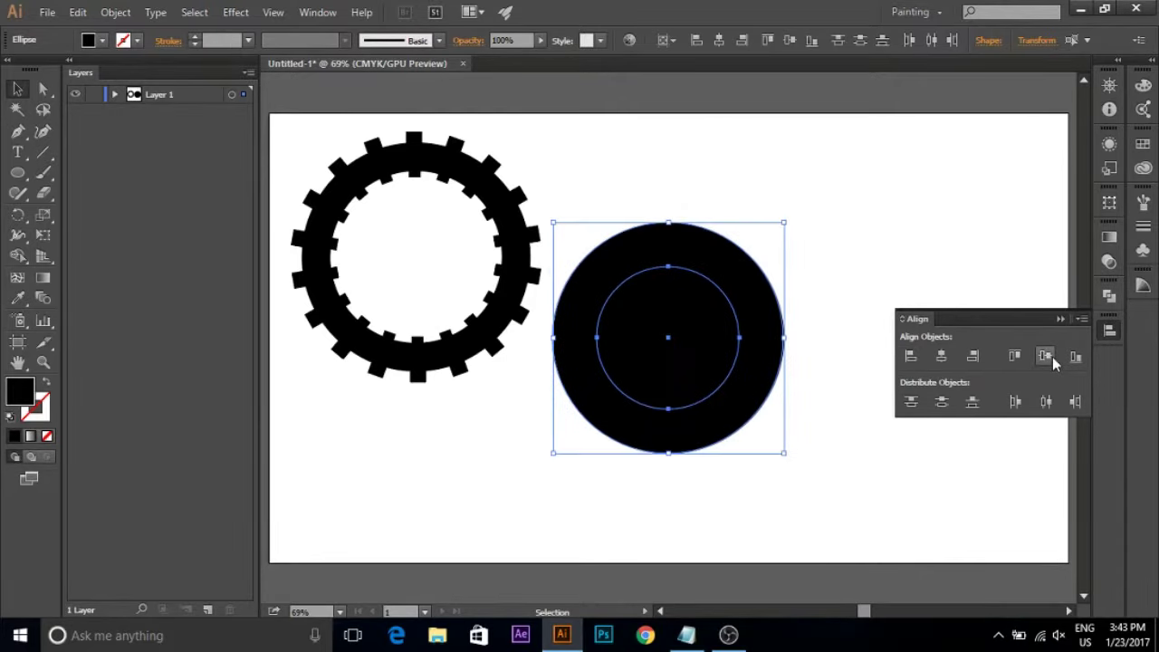
left_click(874, 478)
left_click(725, 375)
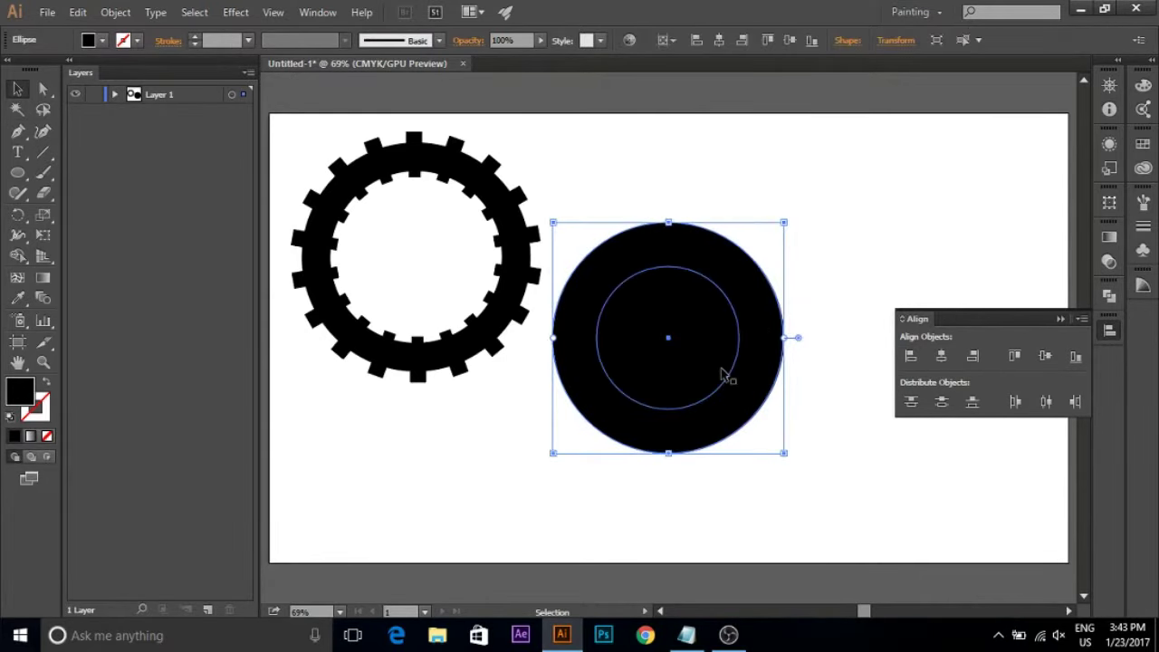
left_click(725, 376, "shift")
left_click_drag(576, 401, 788, 298)
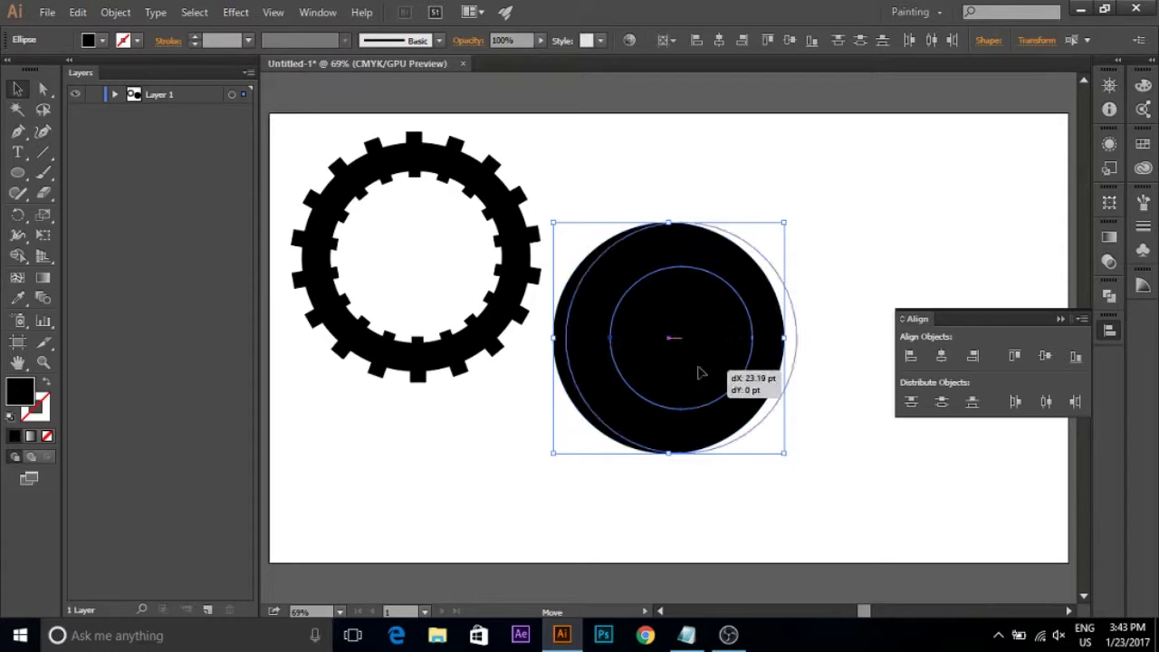
Shrink the inner circle further and re-centre both circles vertically and horizontally.
left_click(823, 440)
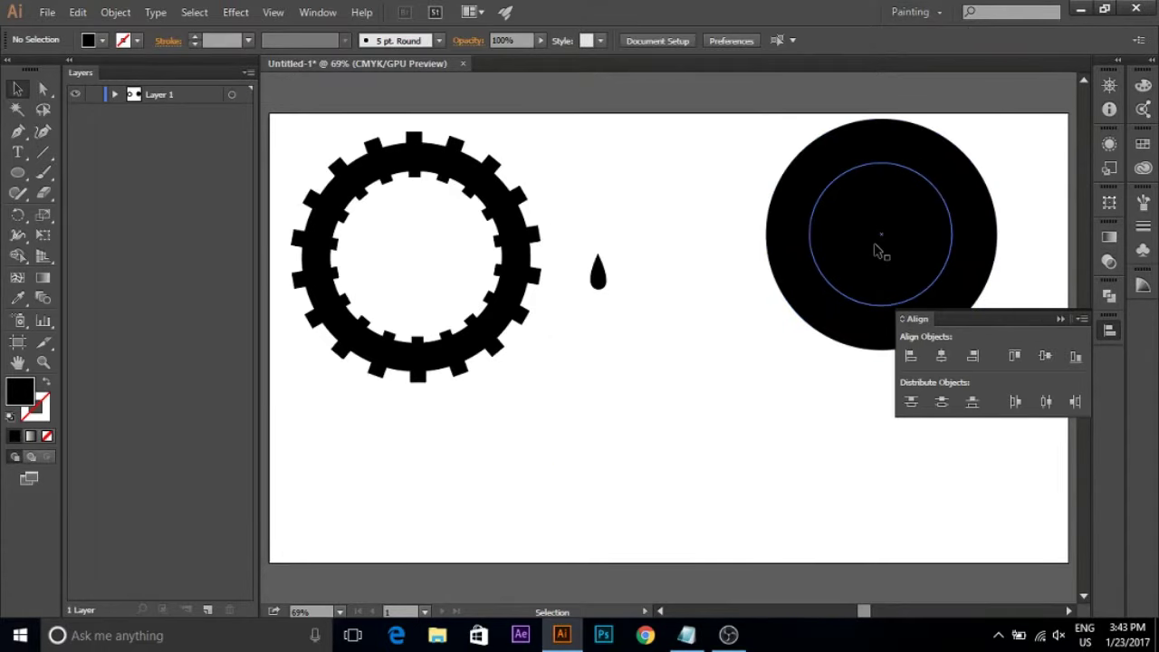
left_click(876, 250)
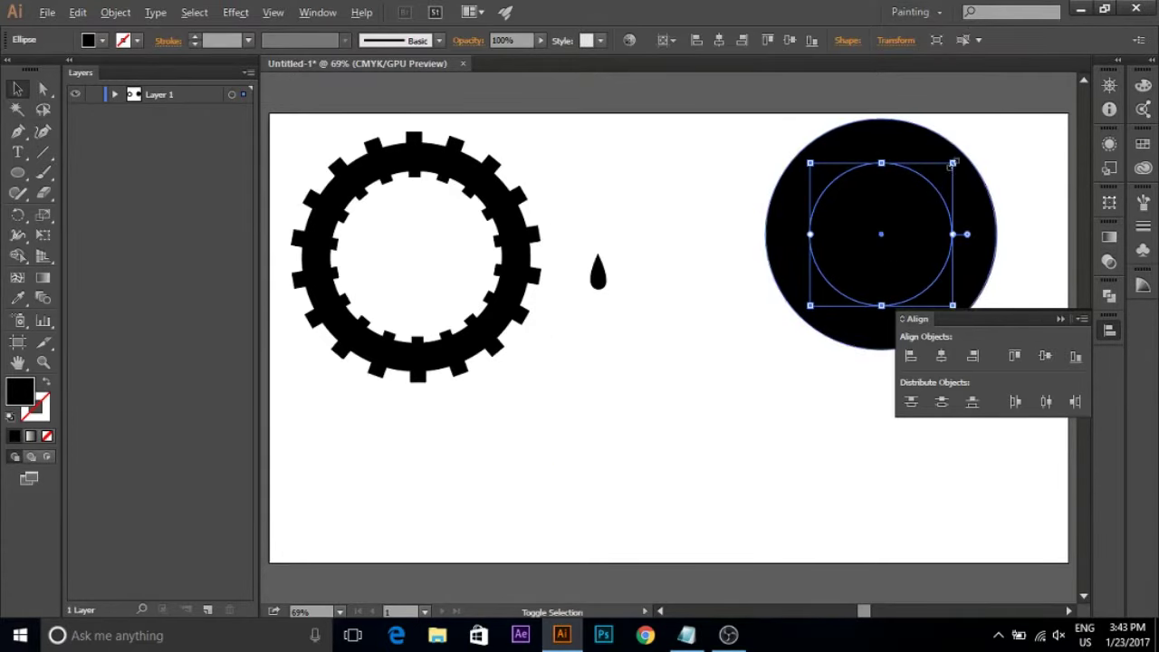
left_click_drag(952, 163, 942, 174)
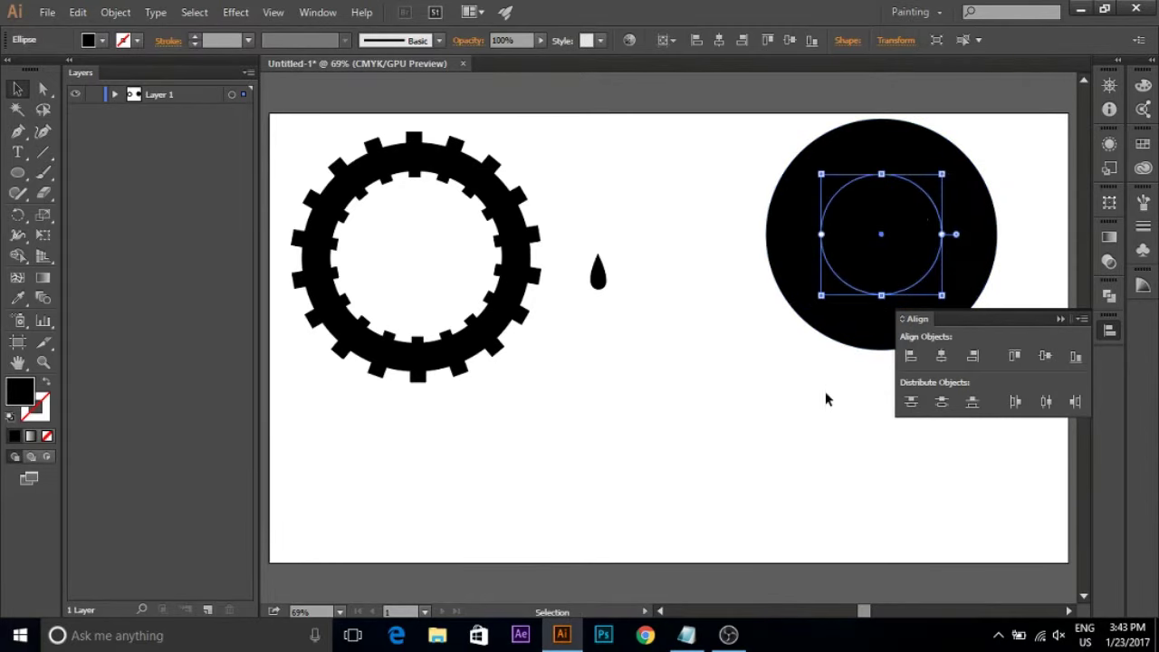
left_click_drag(824, 391, 946, 296)
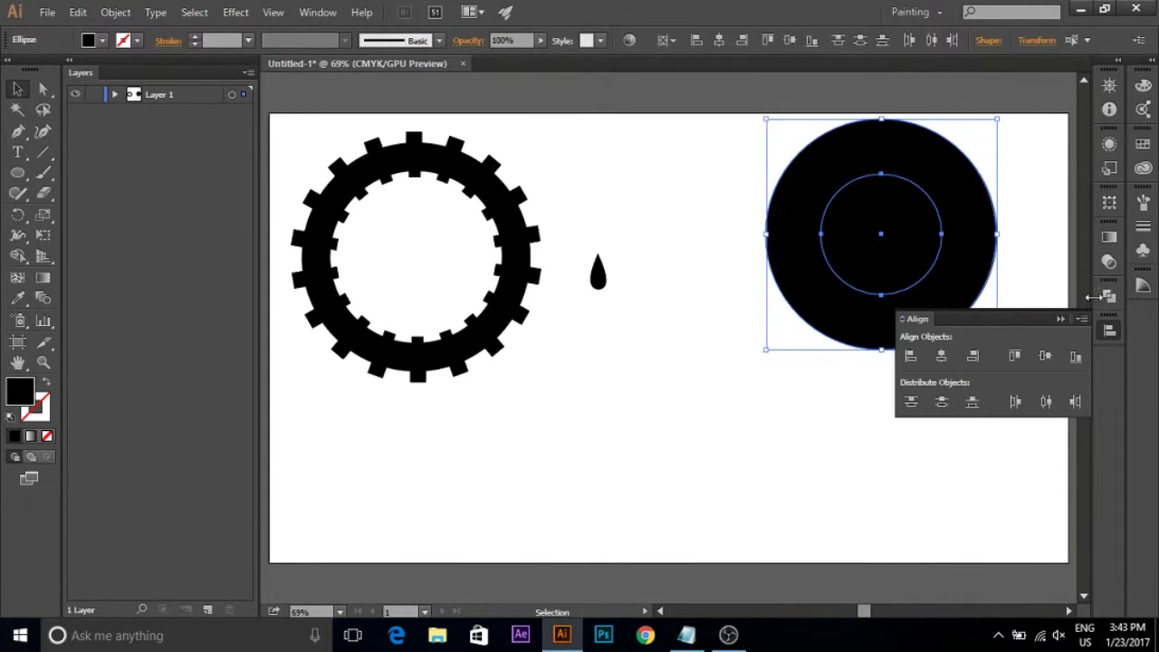
left_click(1045, 356)
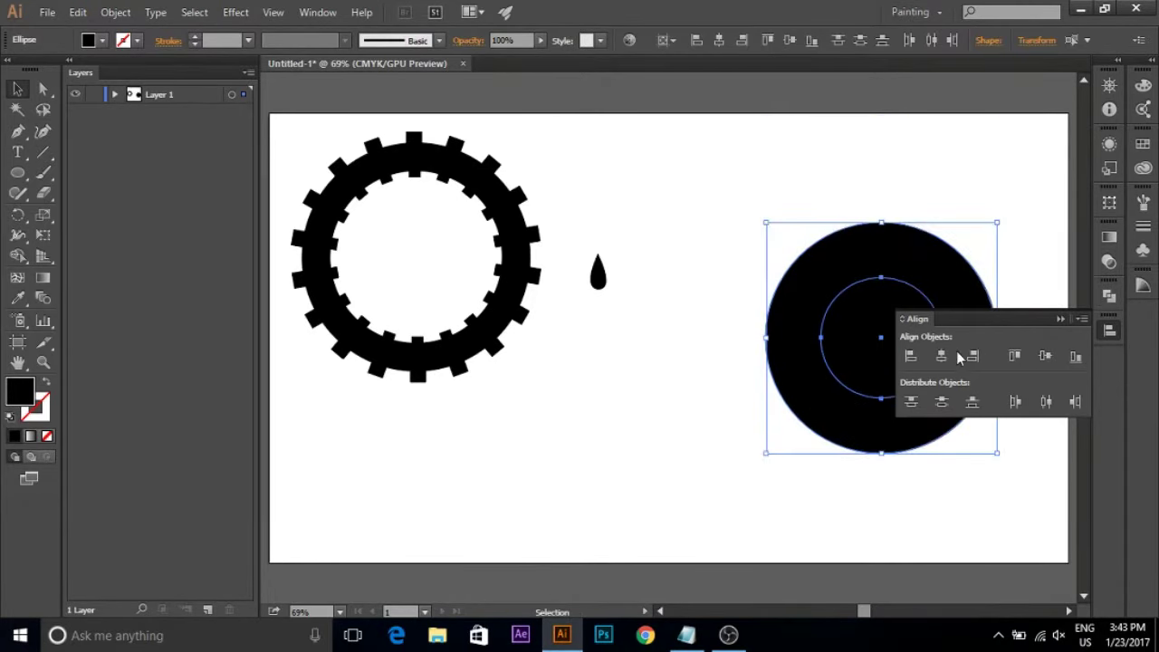
left_click(942, 357)
Cut the inner circle out with Pathfinder Minus Front and slide the ring right.
left_click(1108, 297)
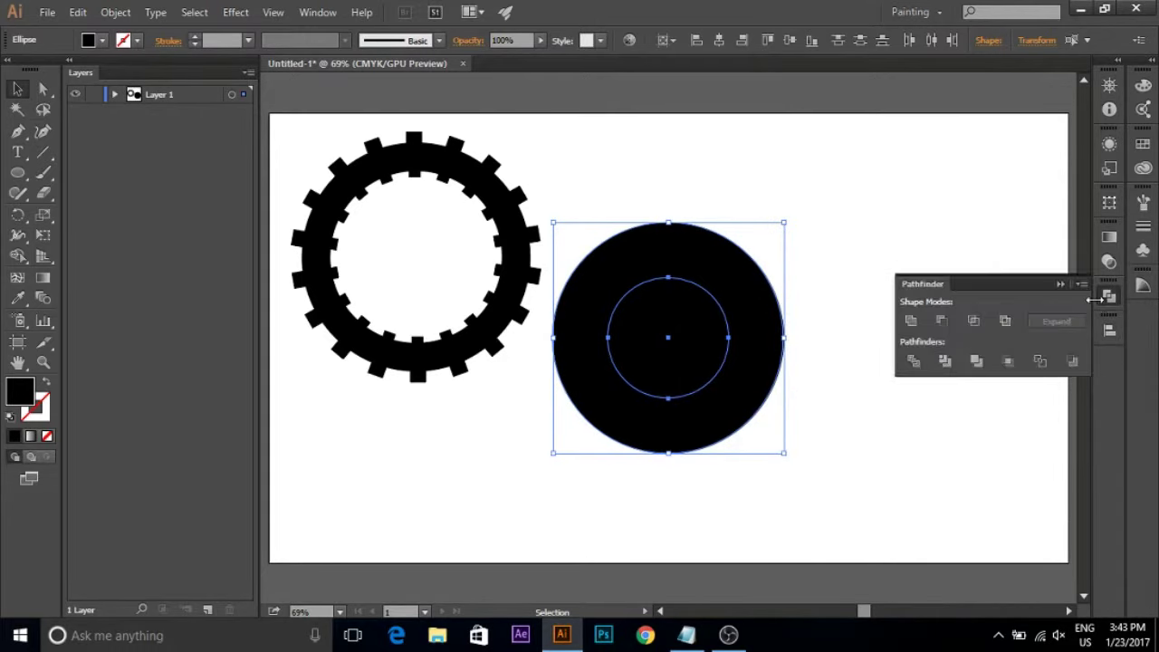
left_click(945, 322)
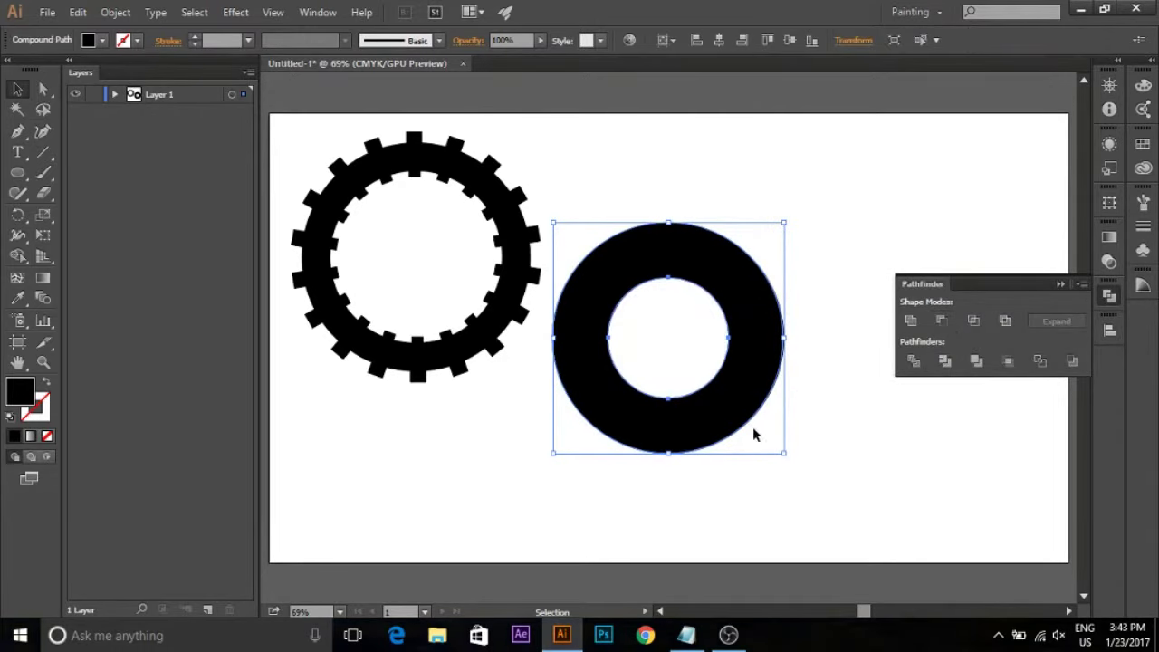
left_click(753, 427)
mouse_move(781, 384)
left_mouse_down()
mouse_move(921, 287)
mouse_move(780, 385)
left_mouse_up()
left_click_drag(718, 414, 857, 410)
left_click(568, 332)
Rotate-copy the small teardrop 20° about a point below it, repeating with Ctrl+D into a ring.
left_click(605, 277)
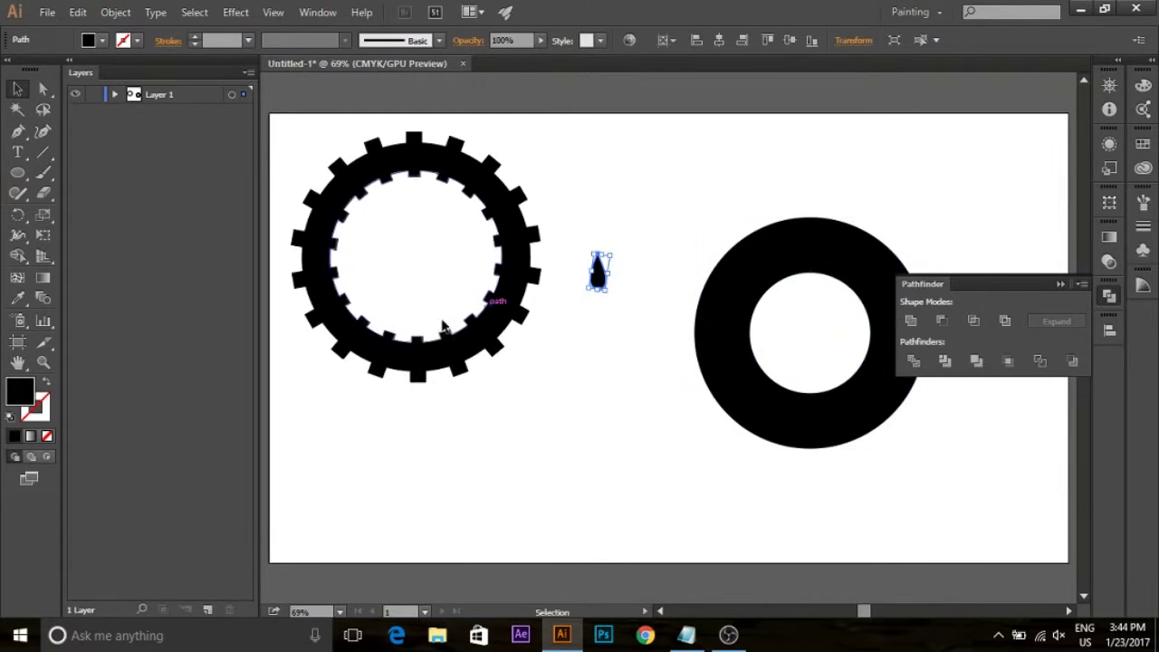
left_click(20, 217)
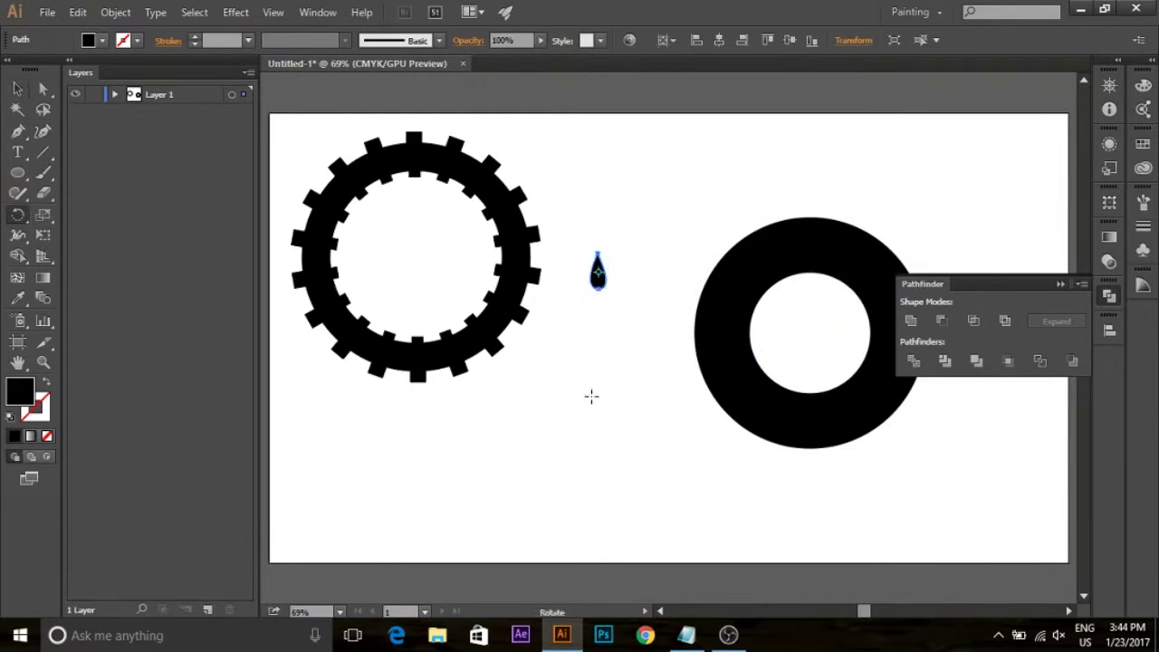
left_click(595, 391, "alt")
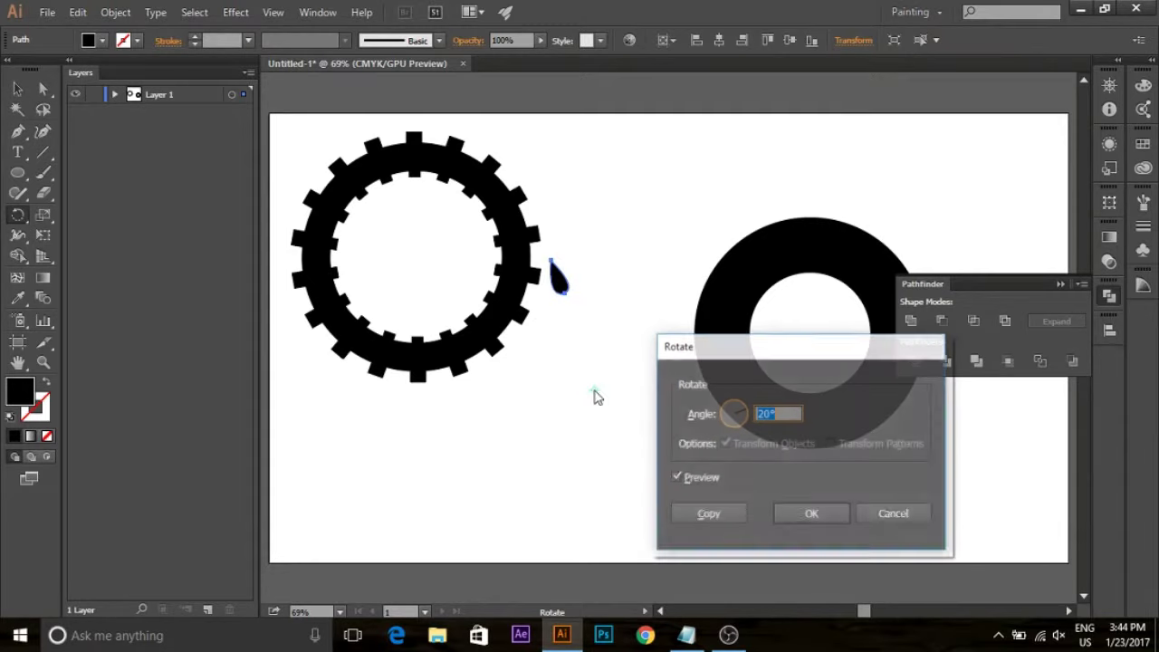
left_click(706, 516)
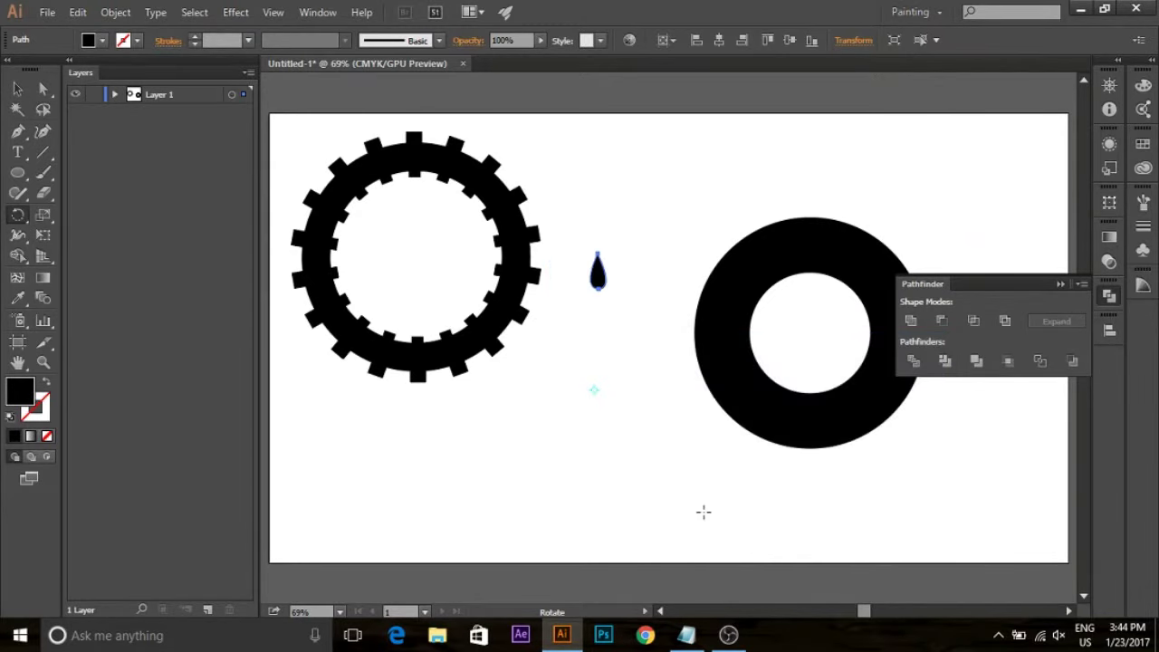
key("ctrl+z")
left_click(606, 391, "alt")
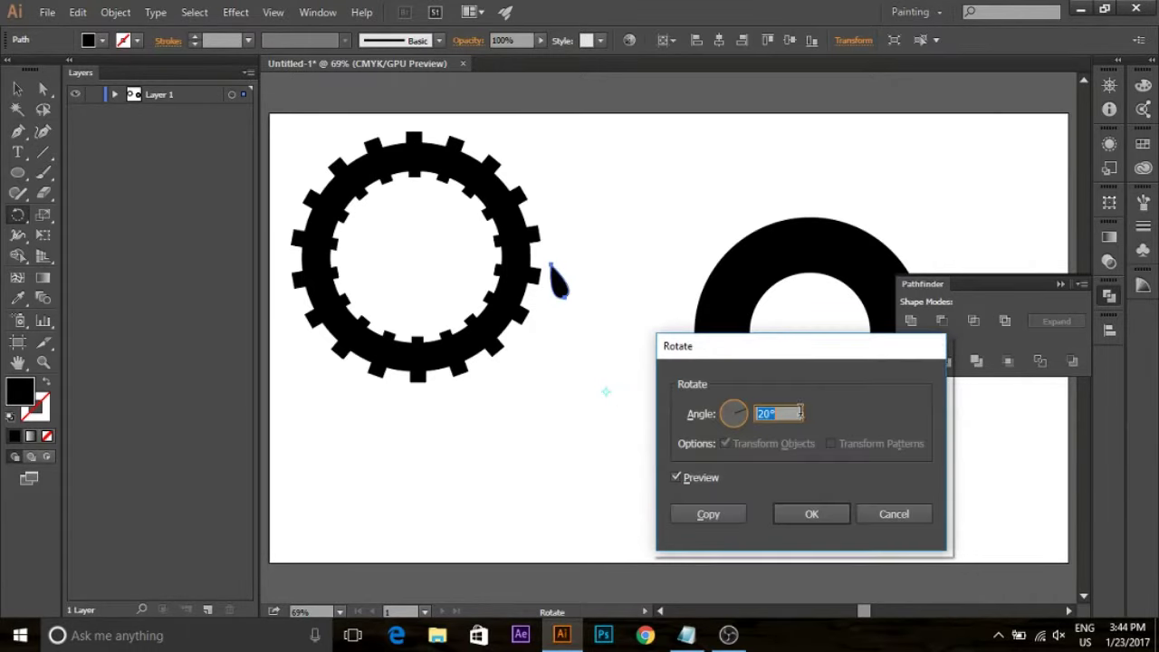
left_click(718, 513)
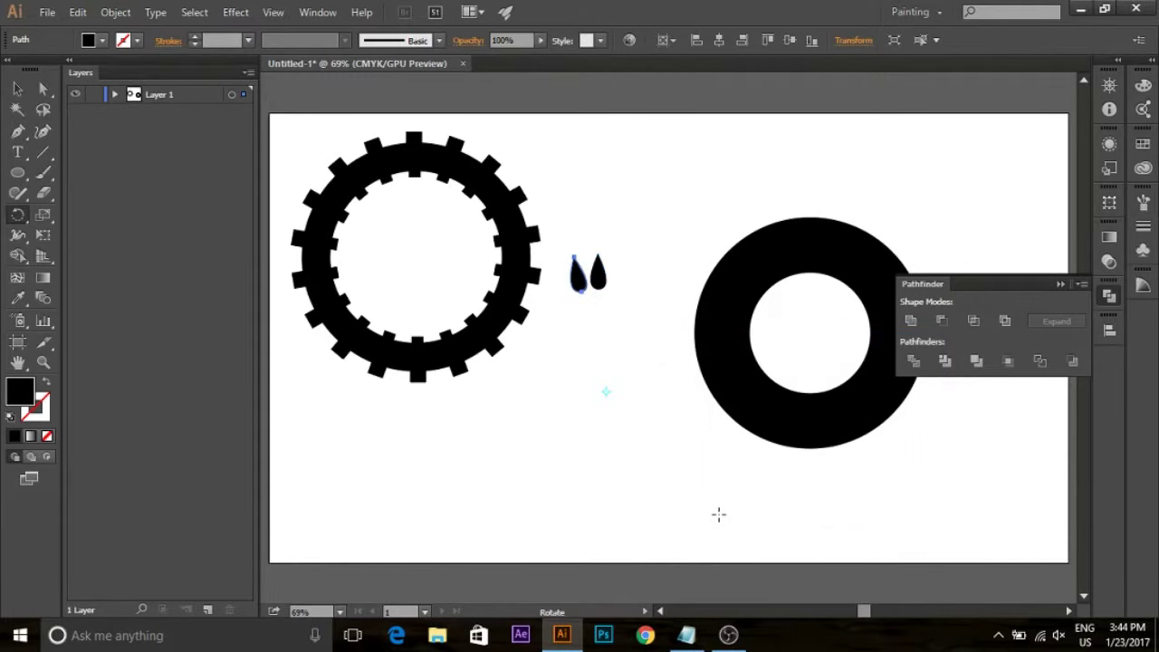
key("v")
key("ctrl+d")
key("ctrl+d")
key("ctrl+d")
key("ctrl+d")
key("ctrl+d")
key("ctrl+d")
key("ctrl+d")
key("ctrl+d")
key("ctrl+d")
key("ctrl+d")
key("ctrl+d")
key("ctrl+d")
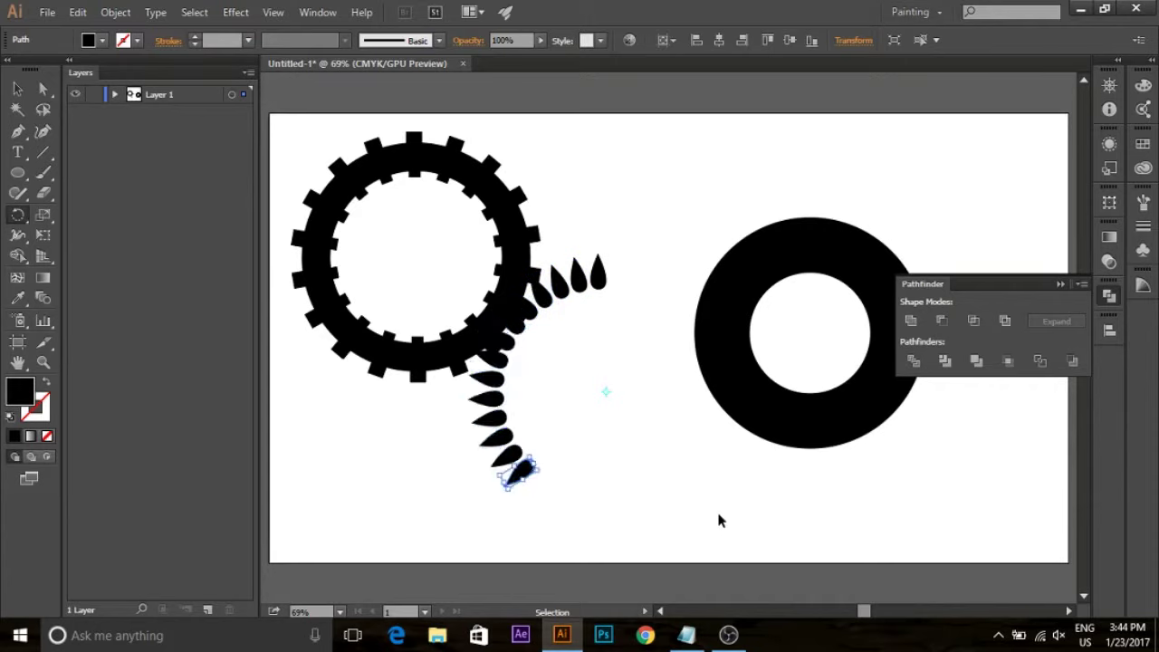
key("ctrl+d")
key("ctrl+d")
key("ctrl+d")
key("ctrl+d")
key("ctrl+d")
key("ctrl+d")
key("ctrl+d")
key("ctrl+d")
key("ctrl+d")
key("ctrl+d")
key("ctrl+d")
key("ctrl+d")
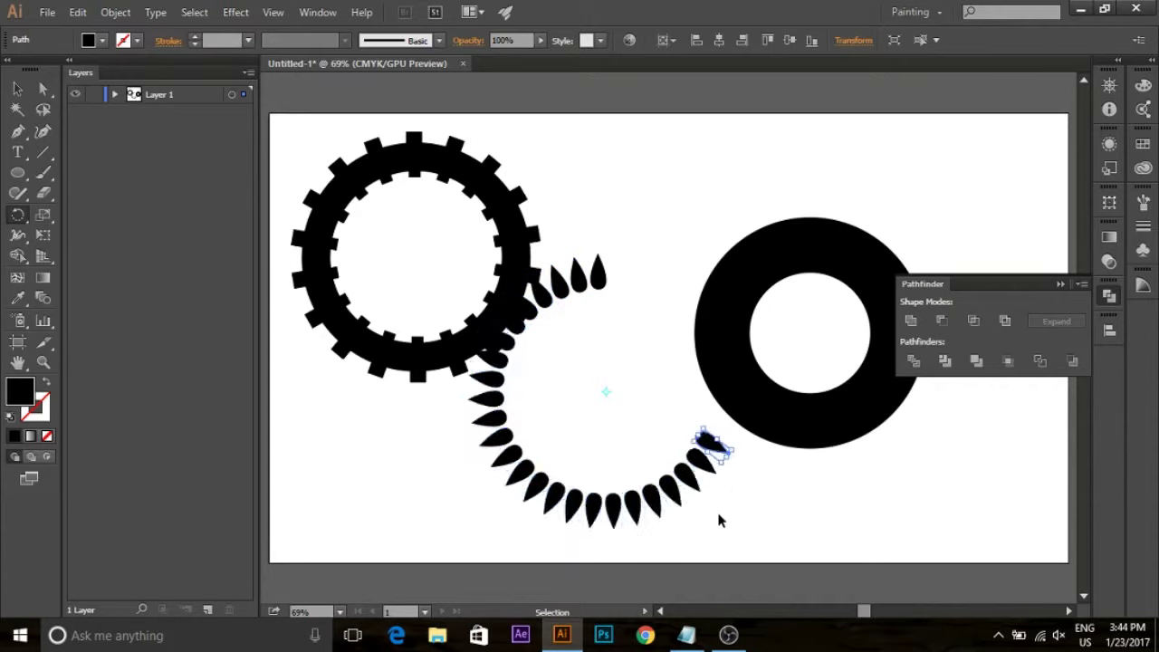
key("ctrl+d")
key("ctrl+d")
key("ctrl+d")
key("ctrl+d")
key("ctrl+d")
key("ctrl+d")
key("ctrl+d")
key("ctrl+d")
key("ctrl+d")
key("ctrl+d")
key("ctrl+d")
key("ctrl+d")
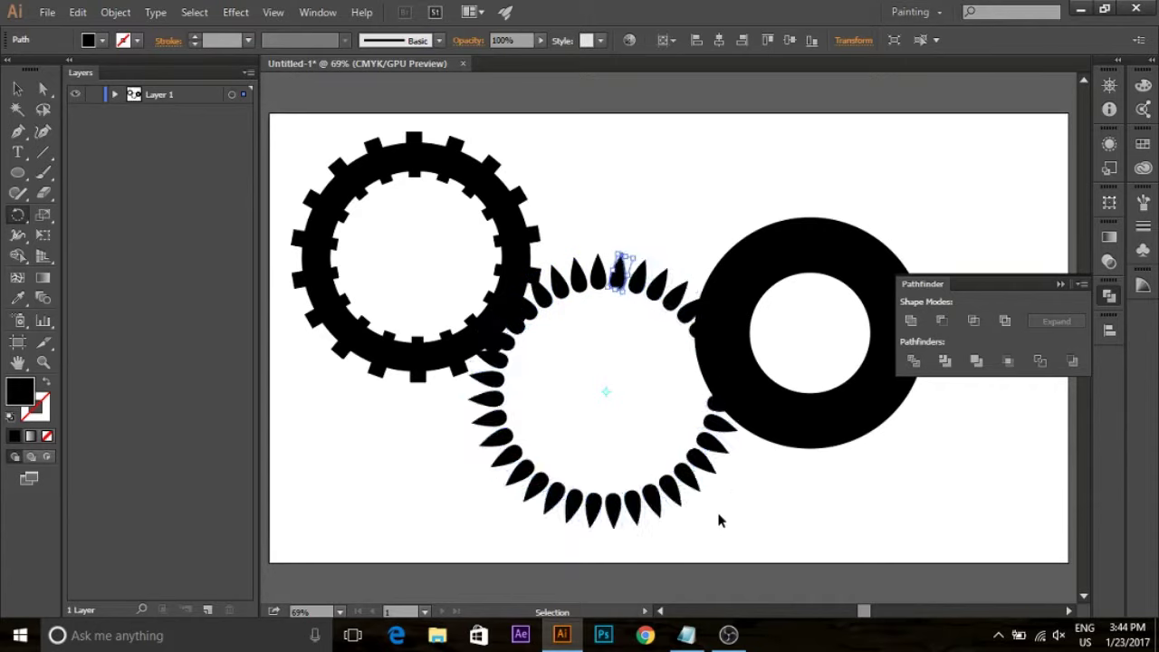
left_click(17, 87)
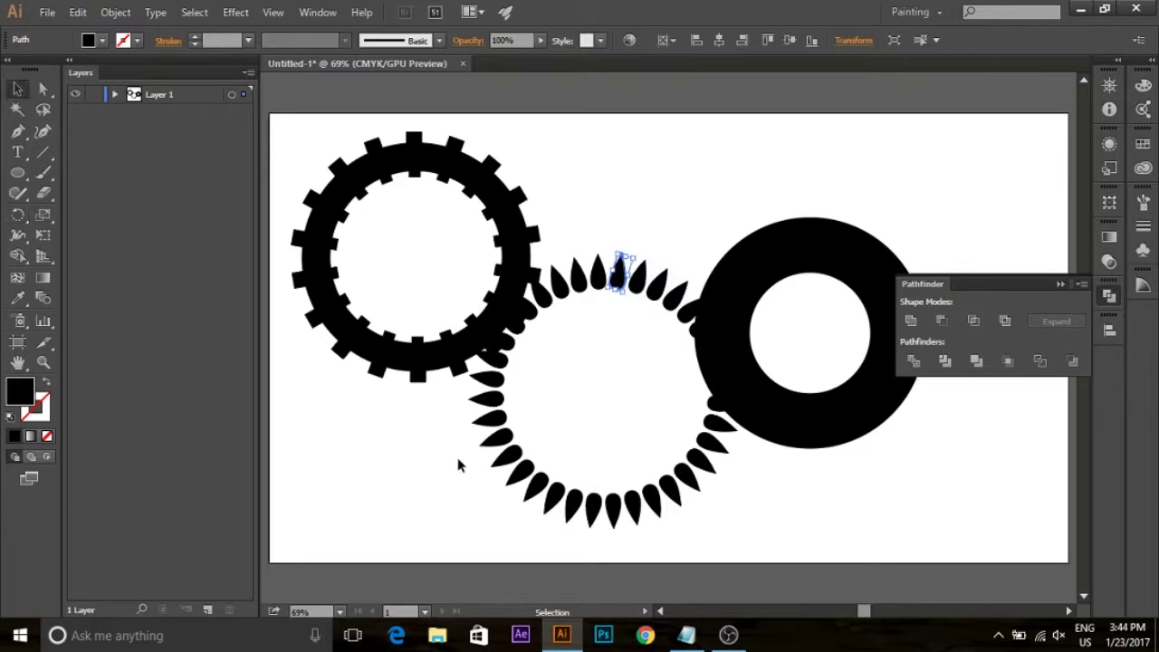
Place the teardrop ring over the black ring and centre them horizontally and vertically.
left_click_drag(817, 330, 966, 324)
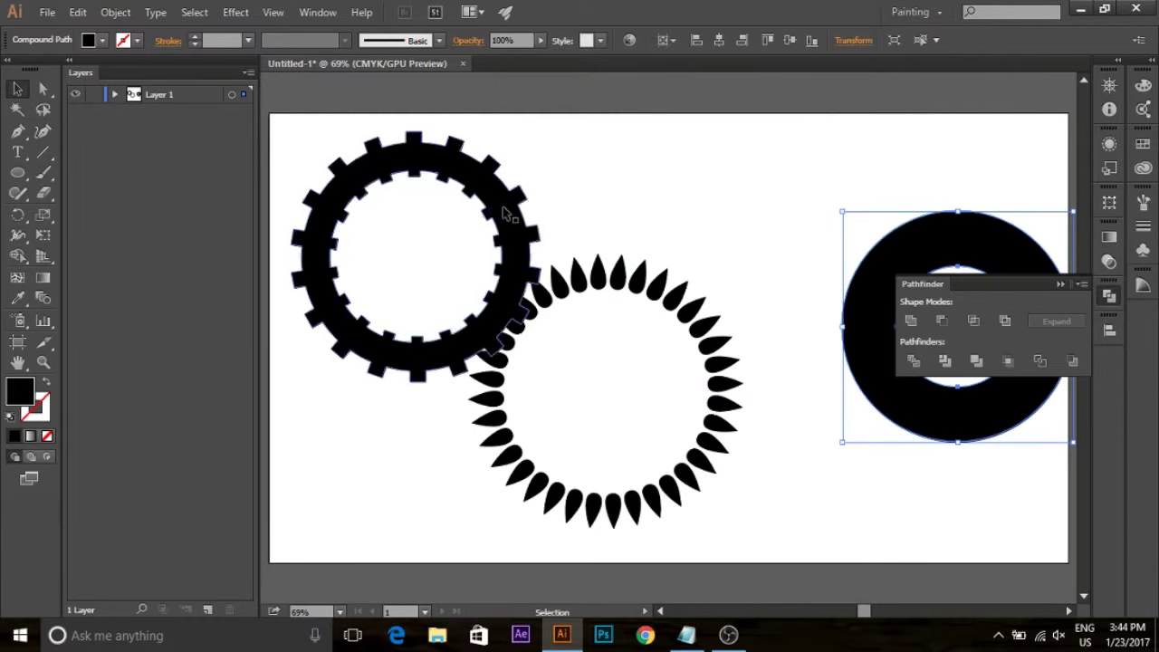
left_click_drag(532, 237, 470, 221)
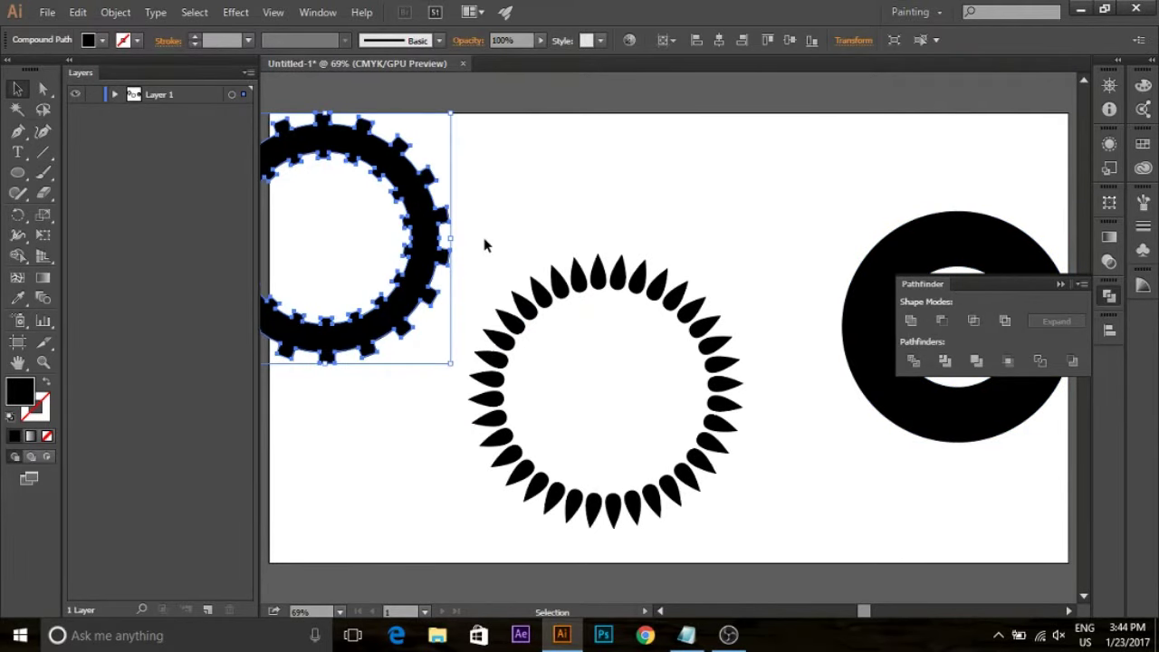
left_click_drag(737, 285, 812, 287)
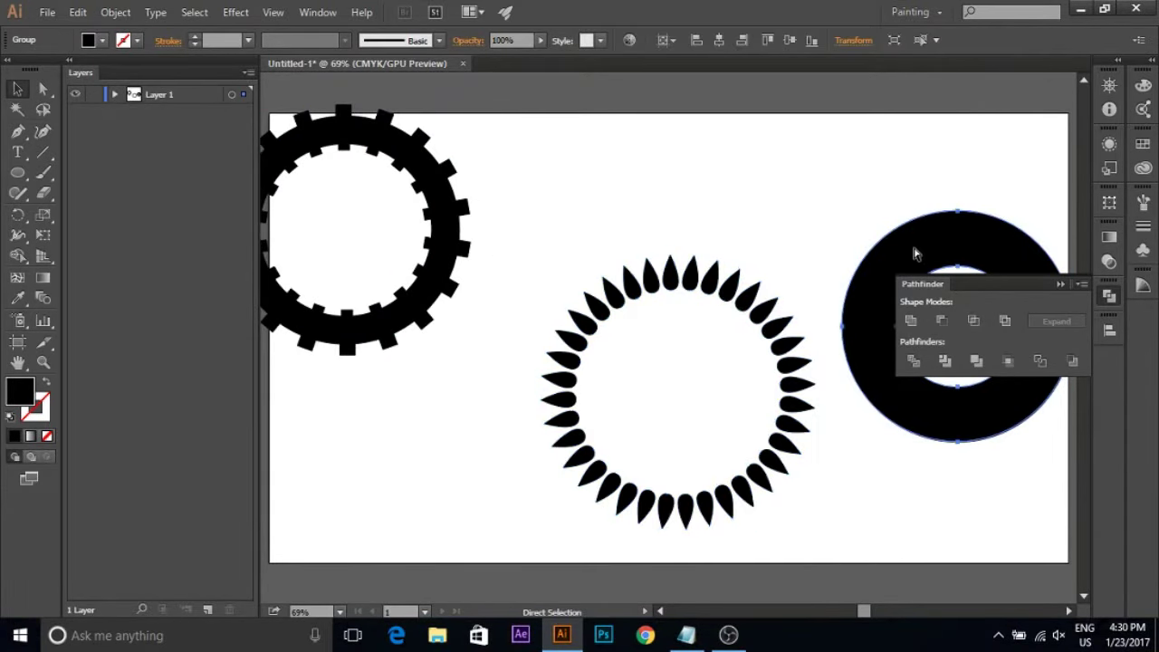
left_click(740, 308, "shift")
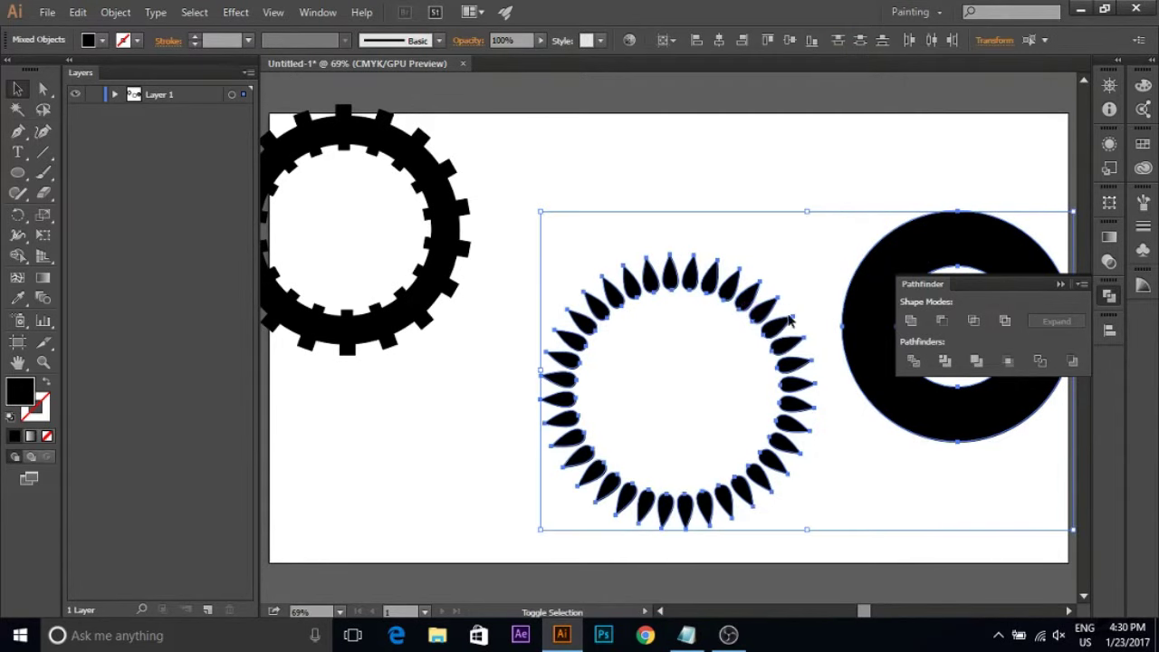
left_click(1108, 333)
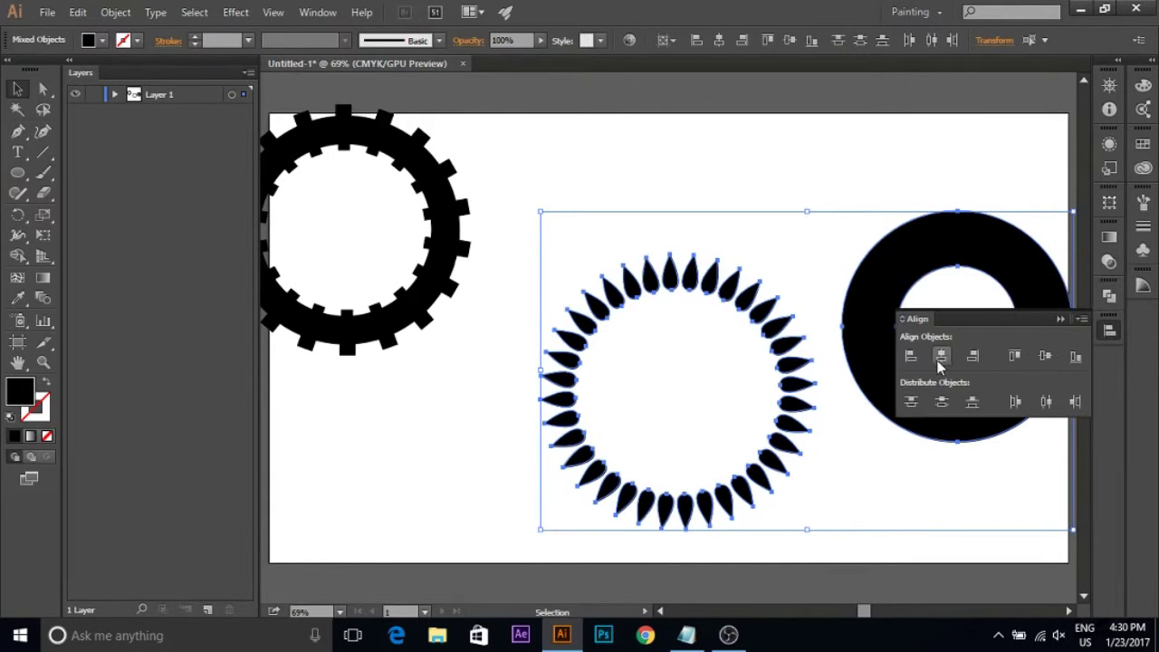
left_click(941, 358)
left_click(1043, 356)
Unite the teardrop ring and black ring into one spiky gear with Pathfinder Unite.
left_click(940, 273)
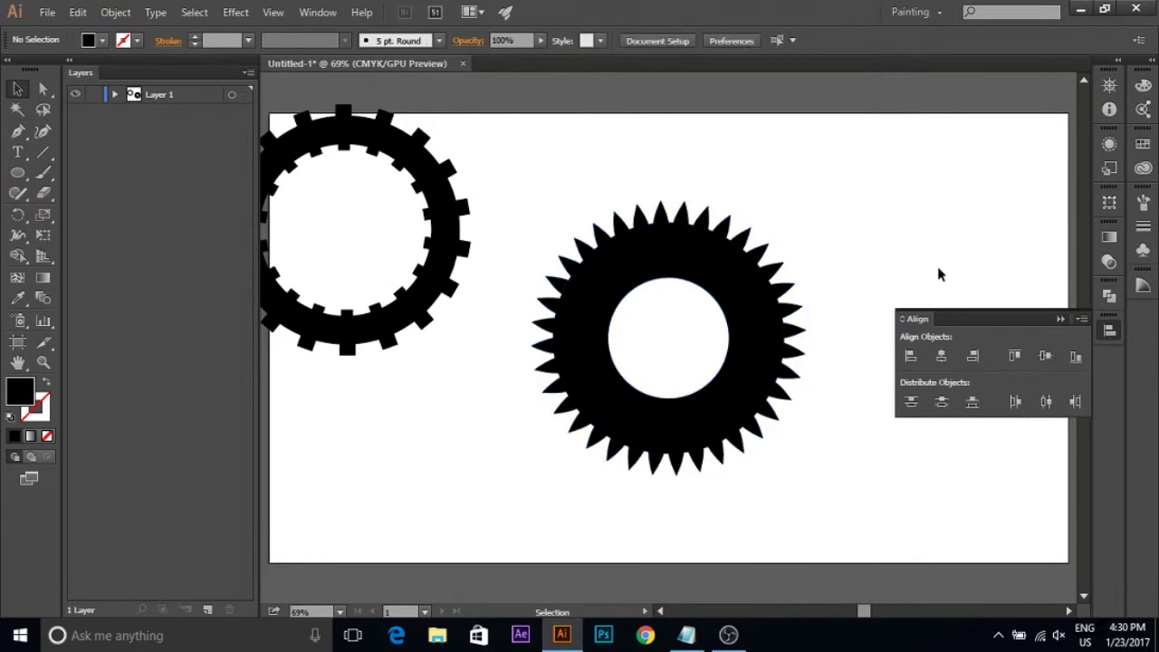
left_click(799, 333)
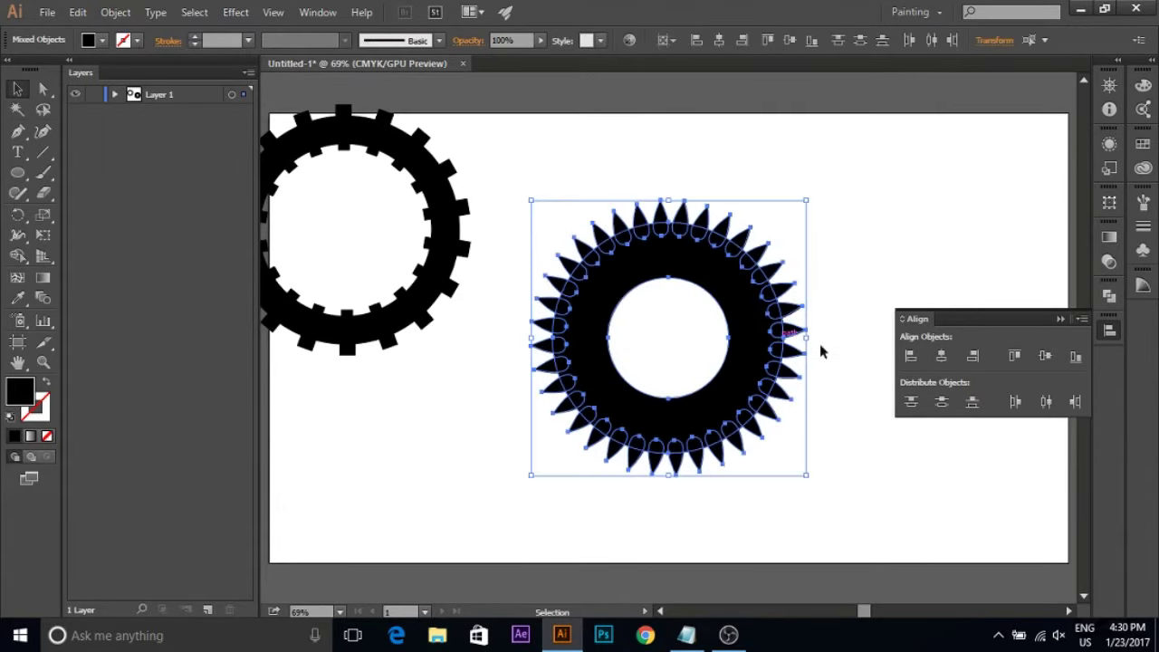
left_click(1107, 300)
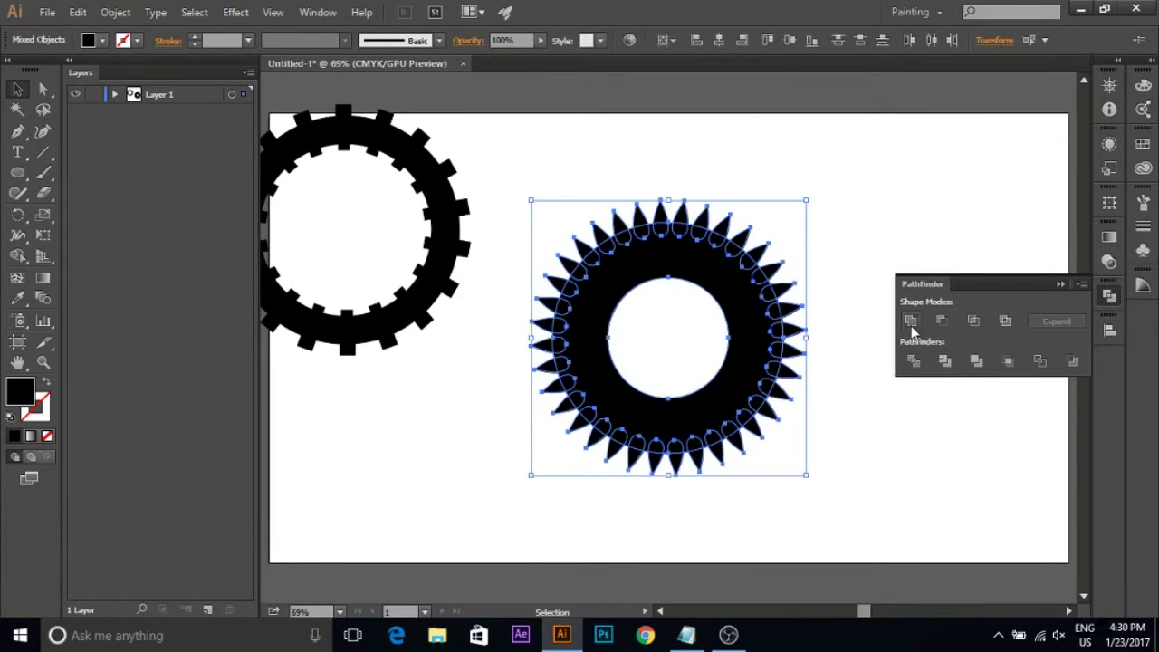
left_click(910, 321)
left_click(869, 290)
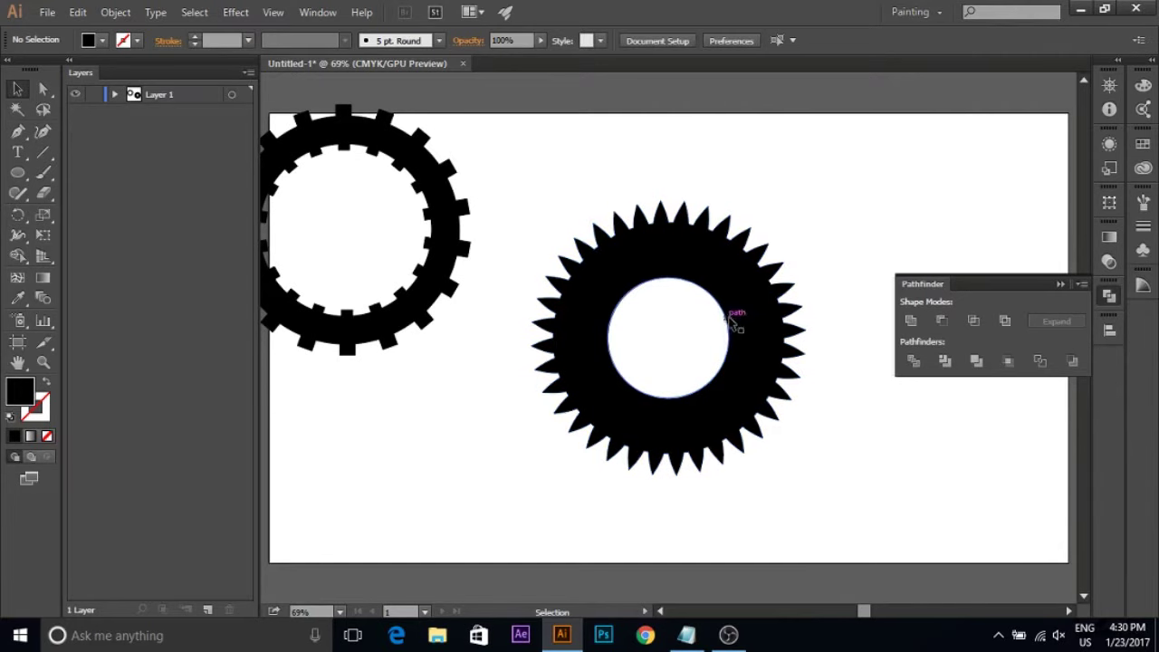
Paste a copy of the toothed ring, shrink it, and move it into the spiky gear's hole.
left_click(447, 185)
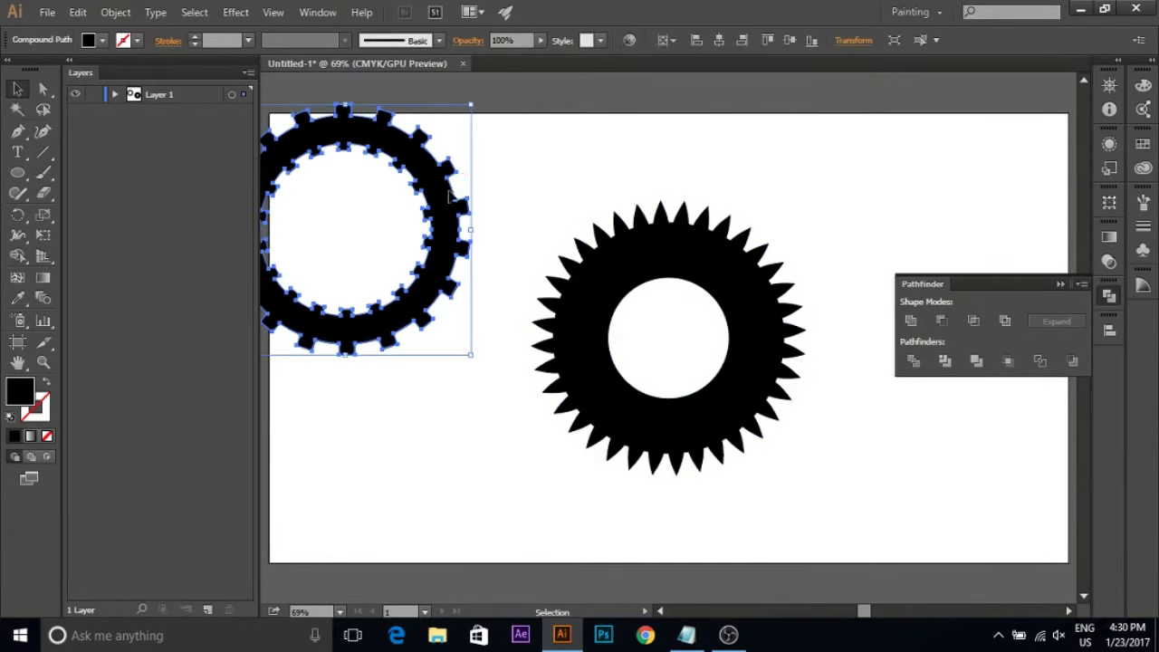
key("a")
key("ctrl+a")
left_click(675, 235)
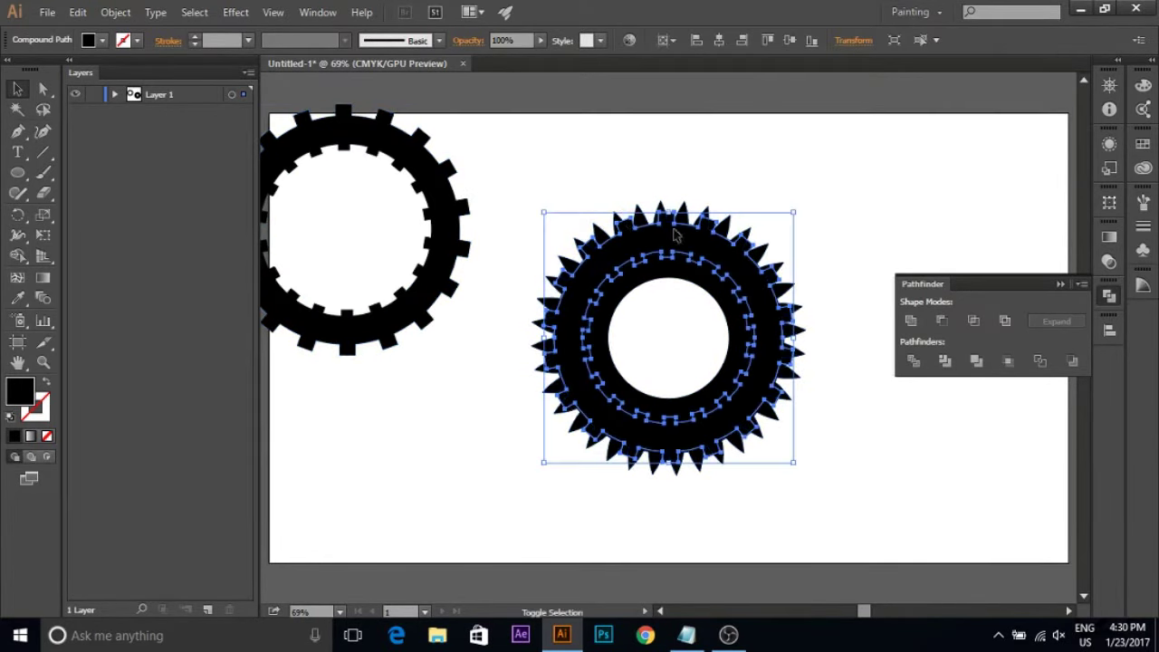
left_click_drag(788, 218, 724, 261)
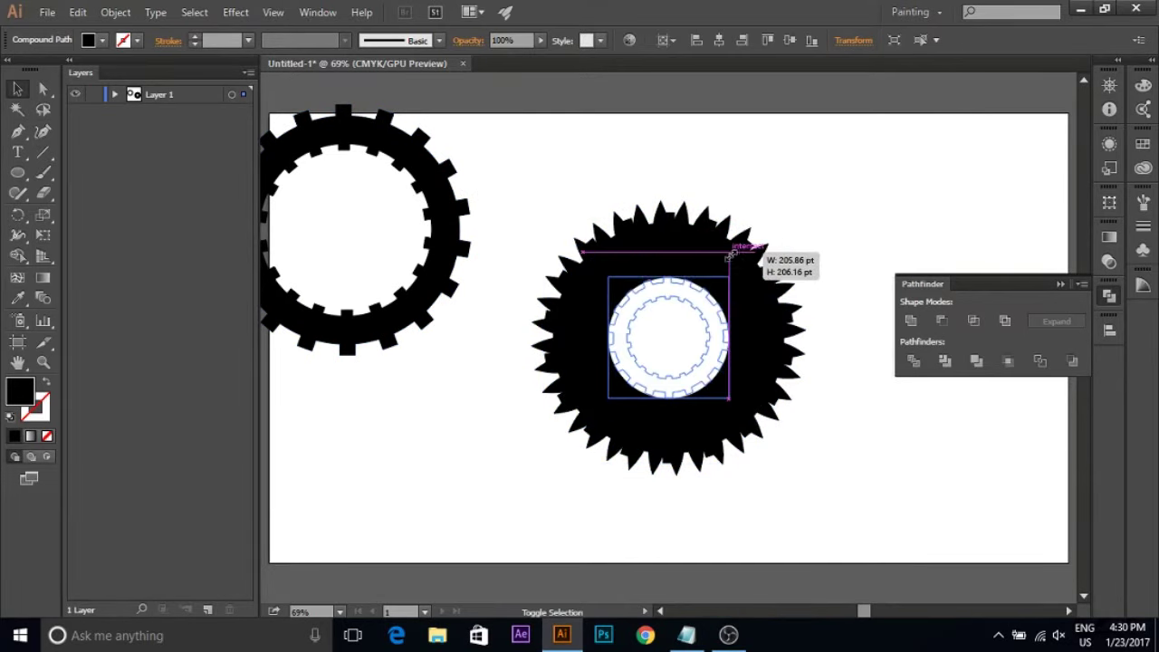
left_click_drag(724, 261, 729, 259)
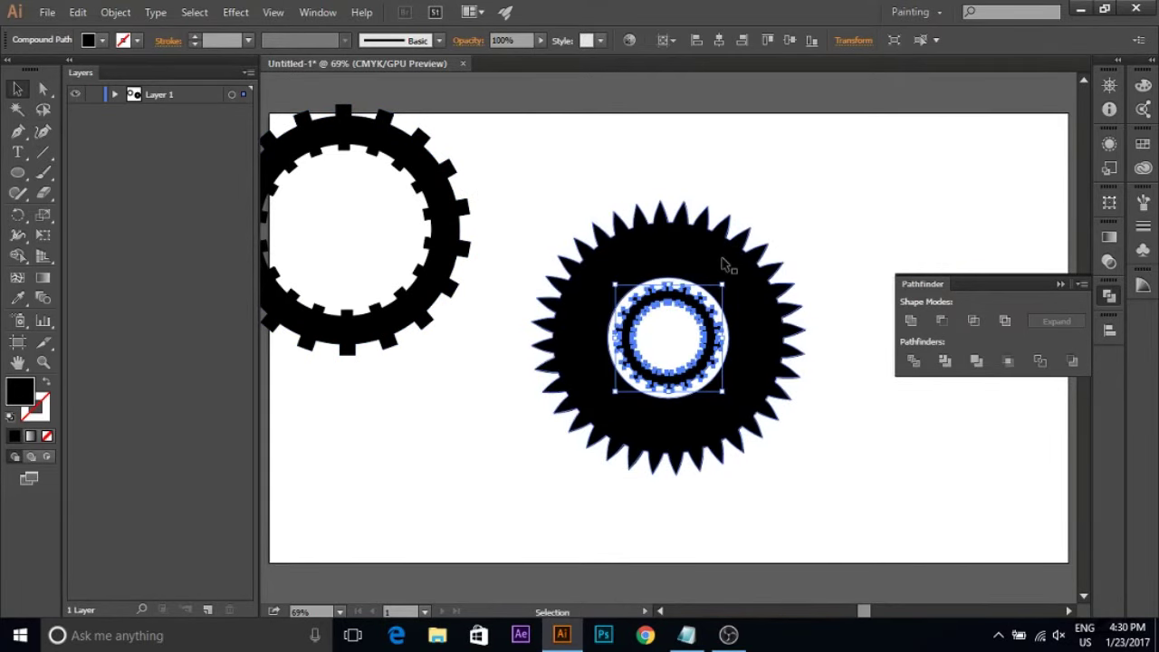
key("Return")
left_click(605, 440)
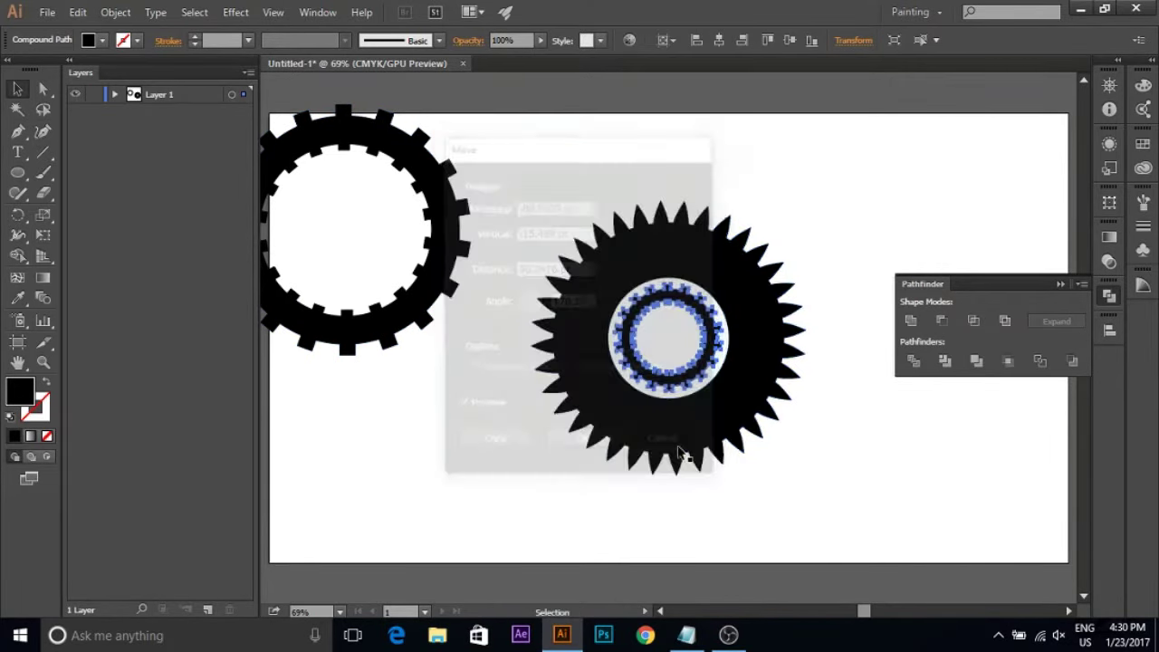
left_click(830, 310)
Move the toothed ring gear to the right beside the spiky gear.
left_click_drag(854, 210, 589, 419)
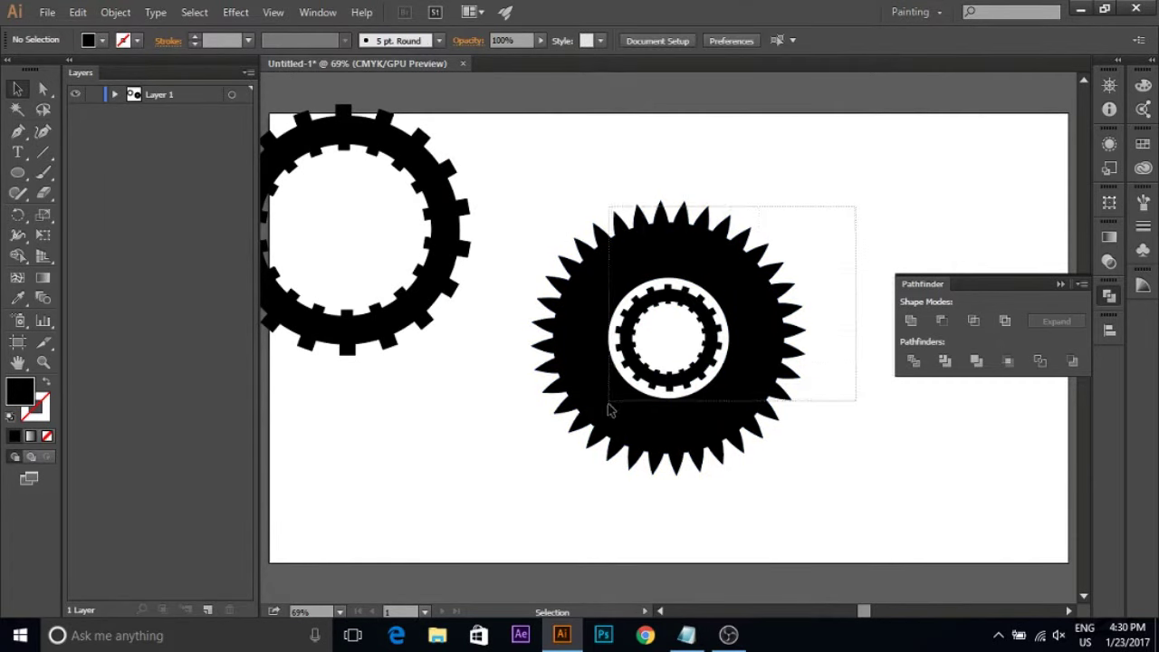
left_click(507, 400)
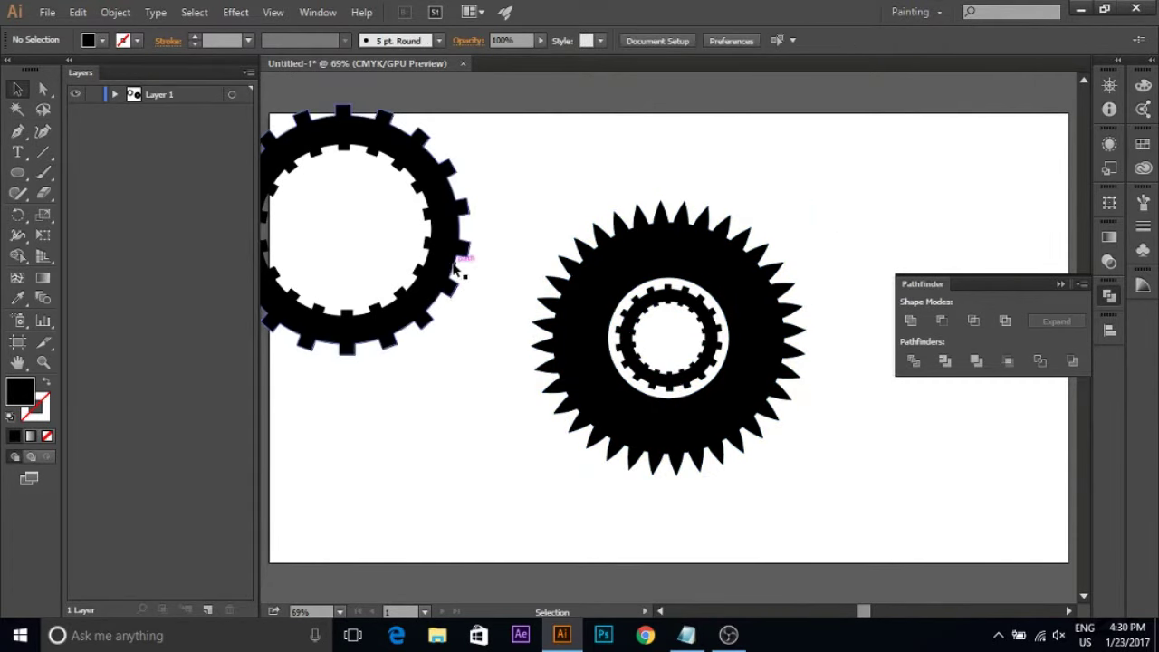
mouse_move(445, 270)
left_mouse_down()
mouse_move(504, 279)
mouse_move(529, 297)
left_mouse_up()
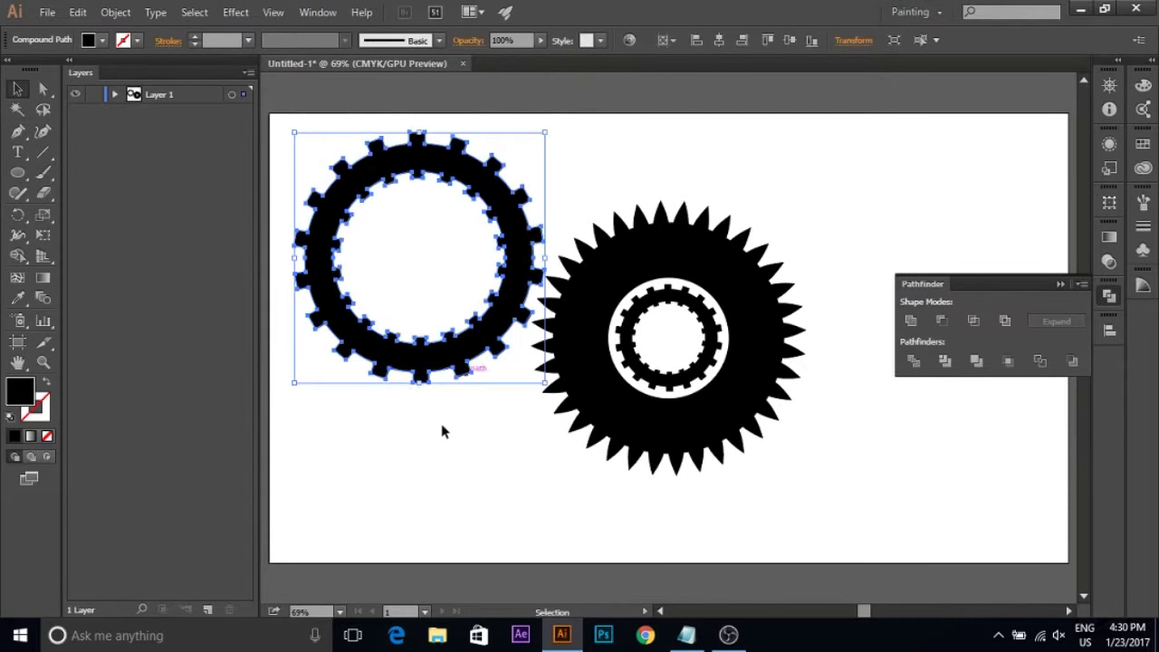
Scale the spiky gear and its inner rings down around their centre.
left_click(444, 426)
left_click_drag(827, 223, 718, 355)
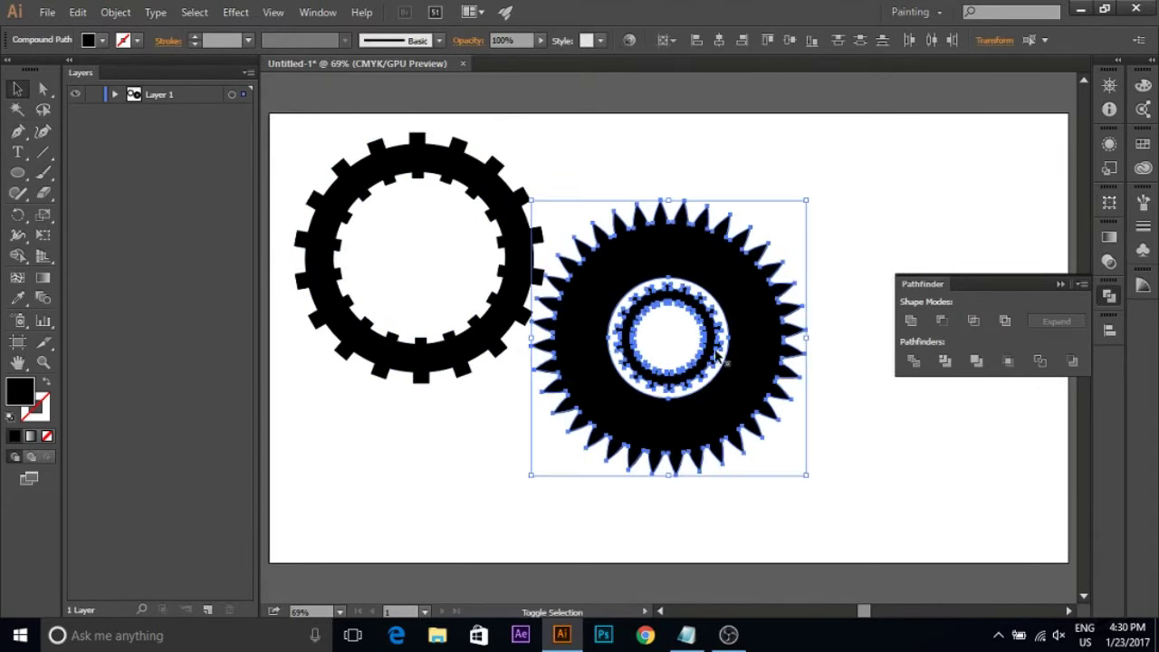
mouse_move(806, 201)
left_mouse_down()
mouse_move(710, 319)
mouse_move(629, 328)
left_mouse_up()
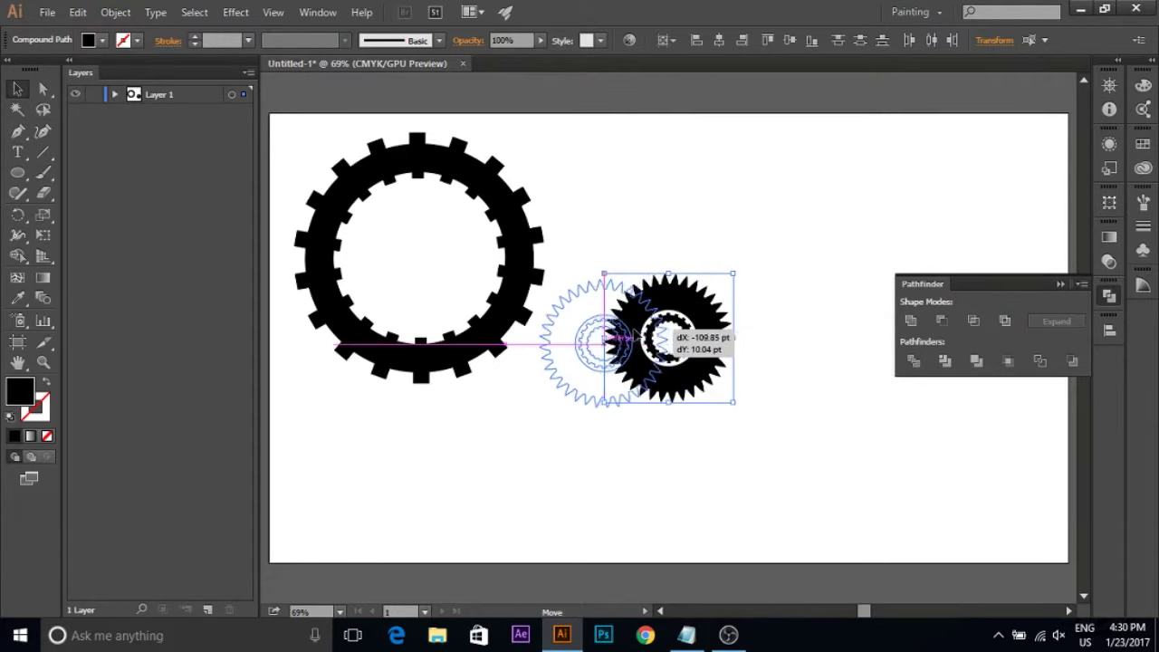
left_click(786, 459)
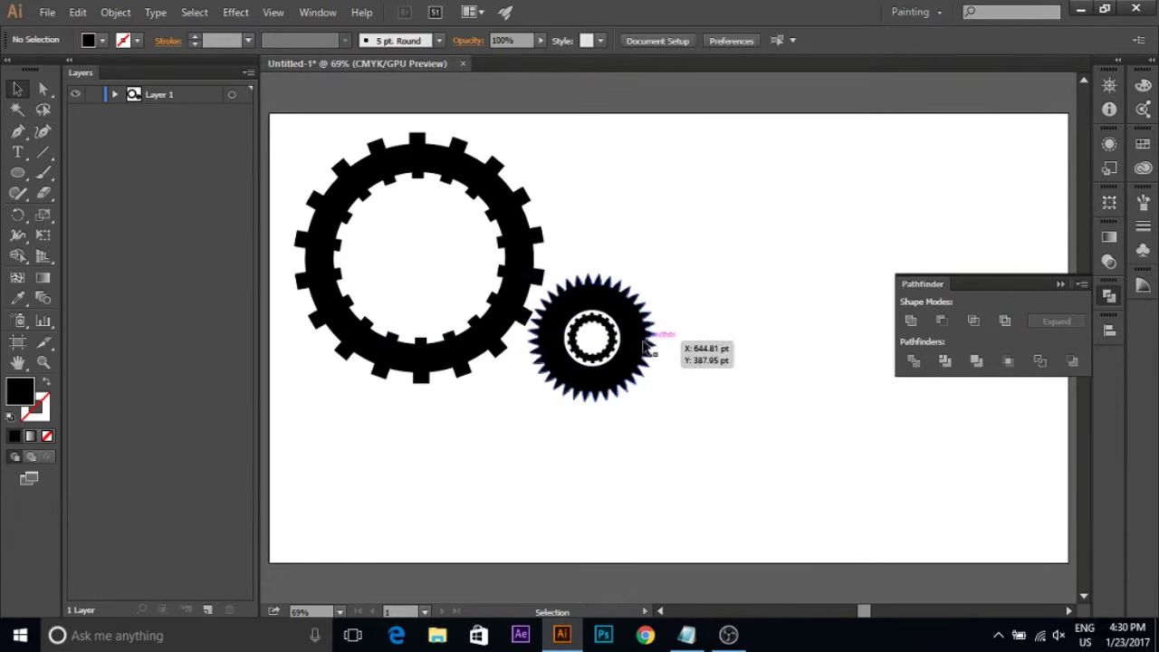
Place the small spiky gear inside the toothed ring and centre them vertically and horizontally.
mouse_move(702, 272)
left_mouse_down()
mouse_move(641, 335)
mouse_move(468, 254)
left_mouse_up()
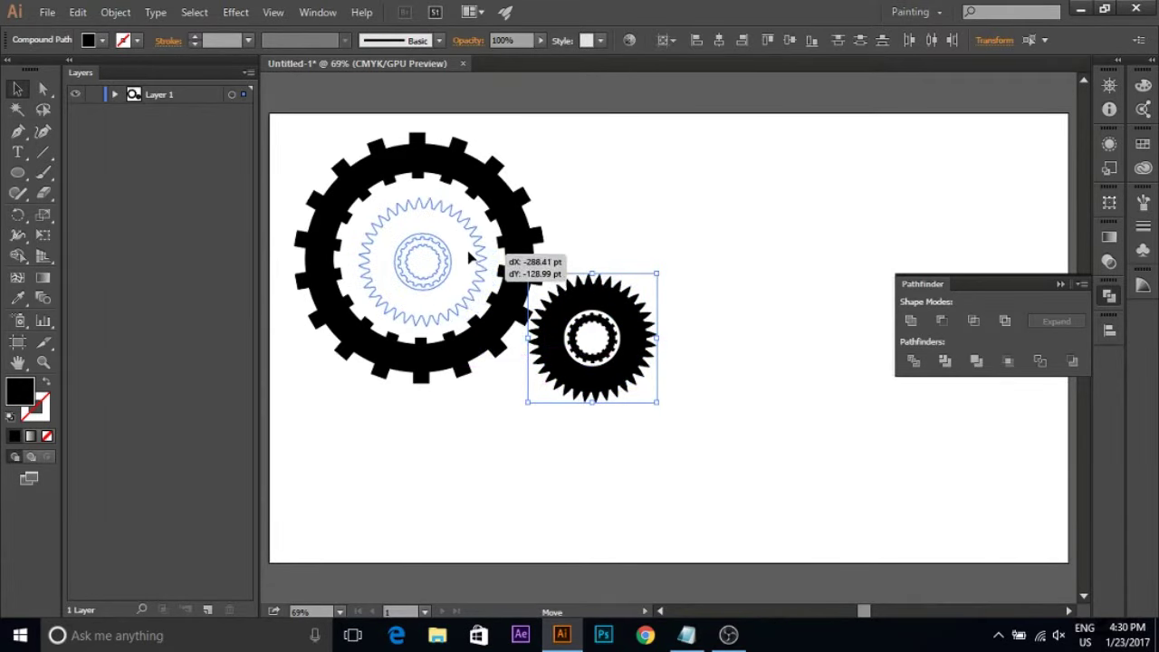
left_click_drag(665, 160, 525, 264)
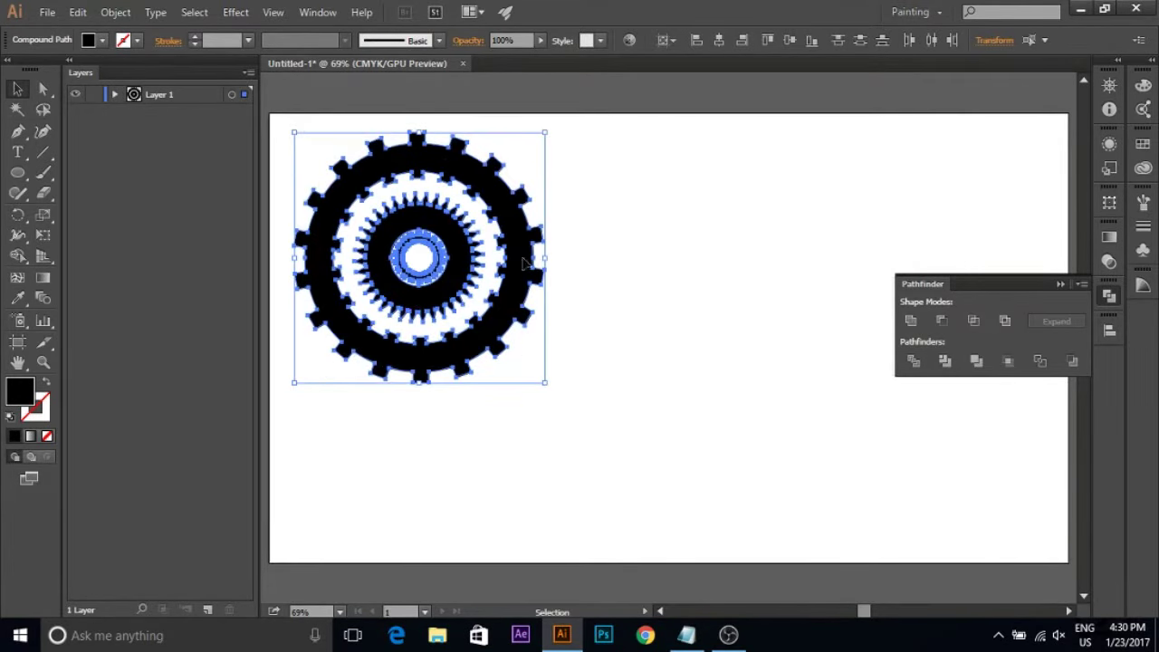
left_click(1106, 330)
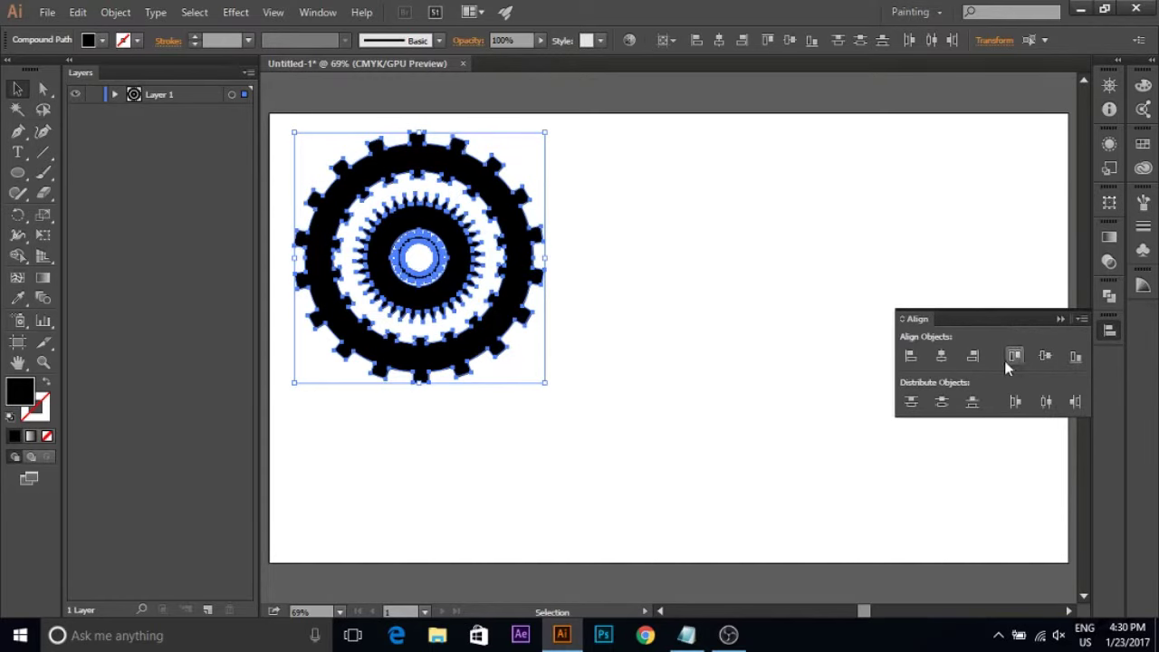
left_click(1044, 356)
left_click(941, 356)
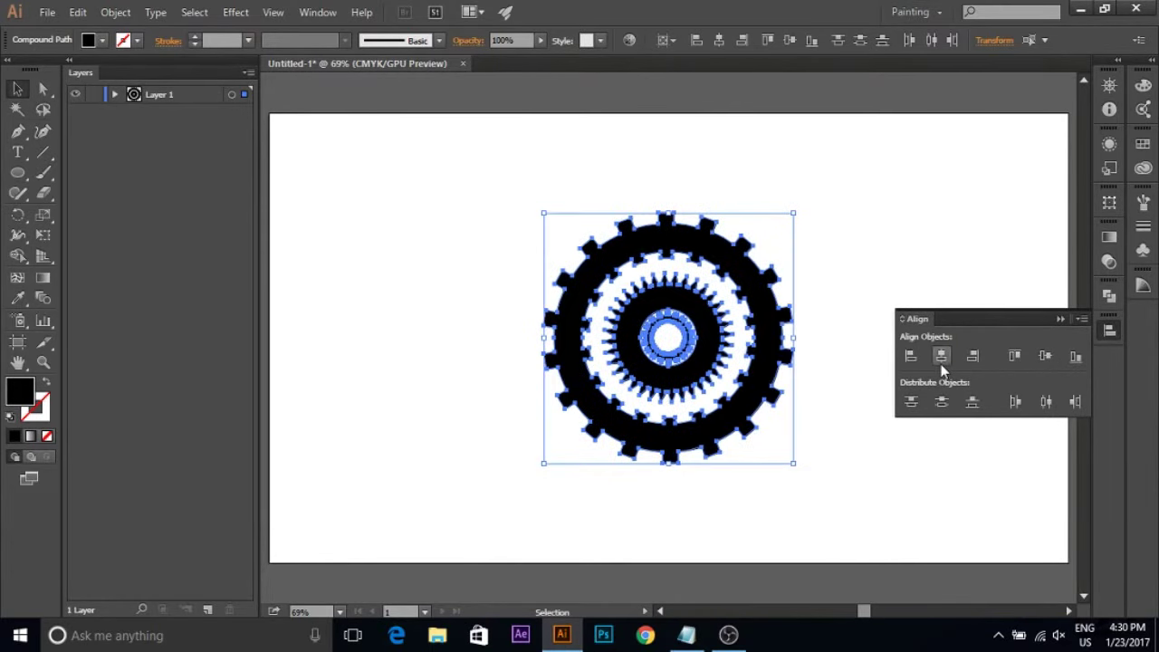
left_click(851, 444)
Unite all the centred gear parts into one layered gear shape.
left_click_drag(861, 199, 540, 455)
left_click(1106, 299)
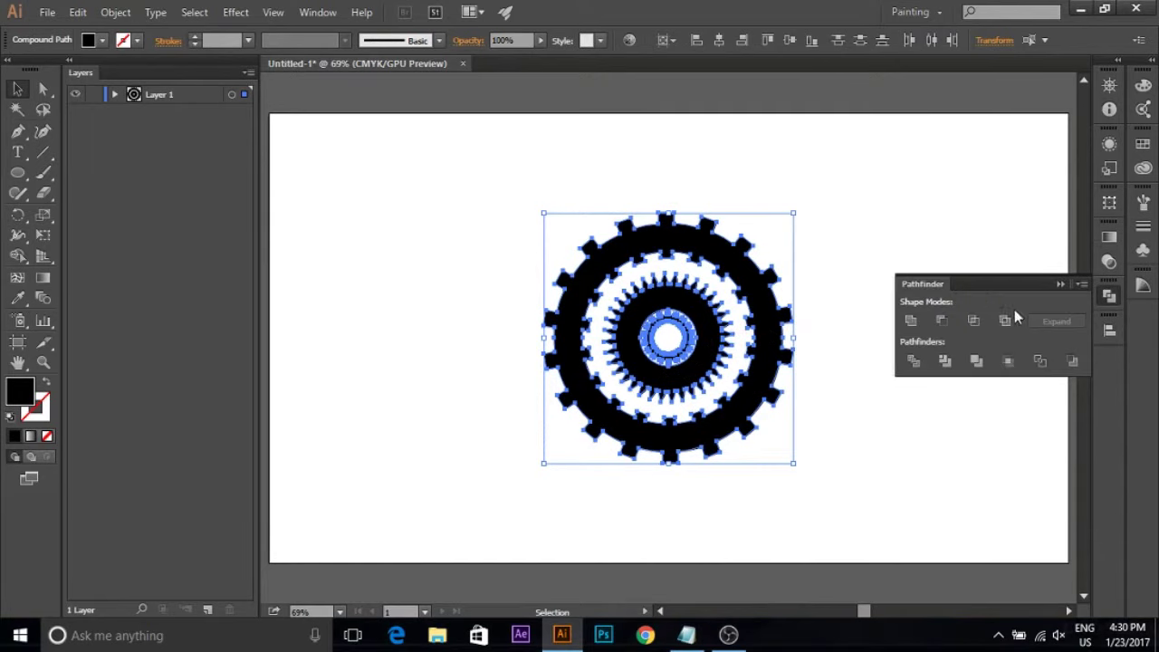
left_click(910, 320)
Move the layered gear to the upper left and draw a large black circle beside it.
left_click(842, 340)
left_click_drag(784, 353, 541, 286)
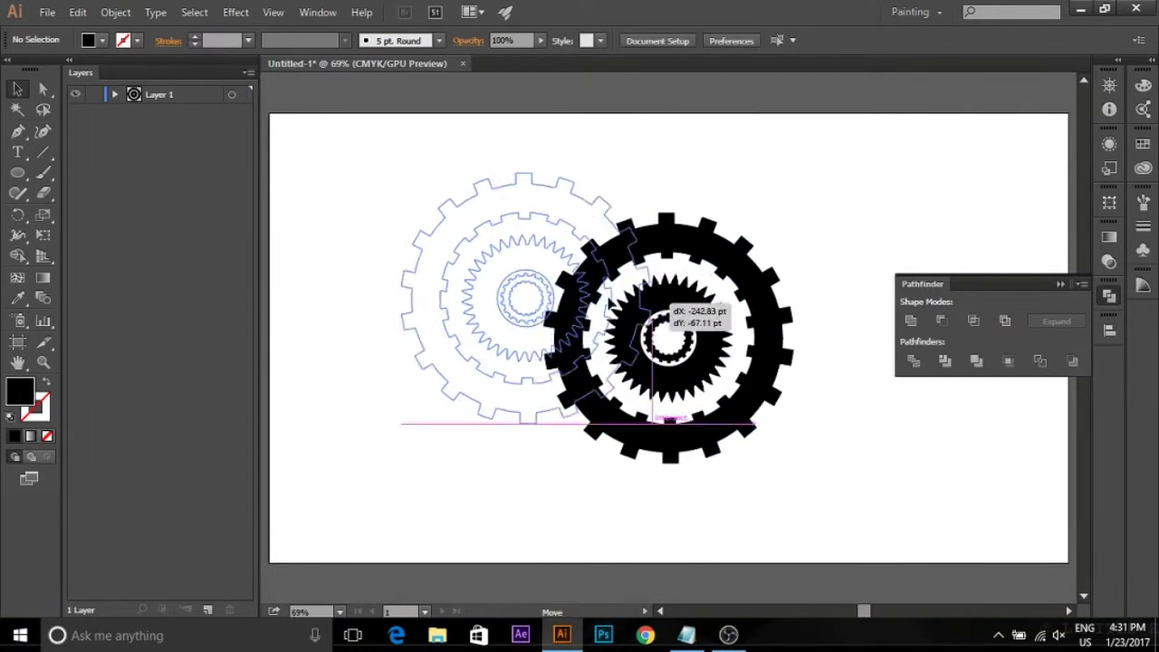
left_click(688, 374)
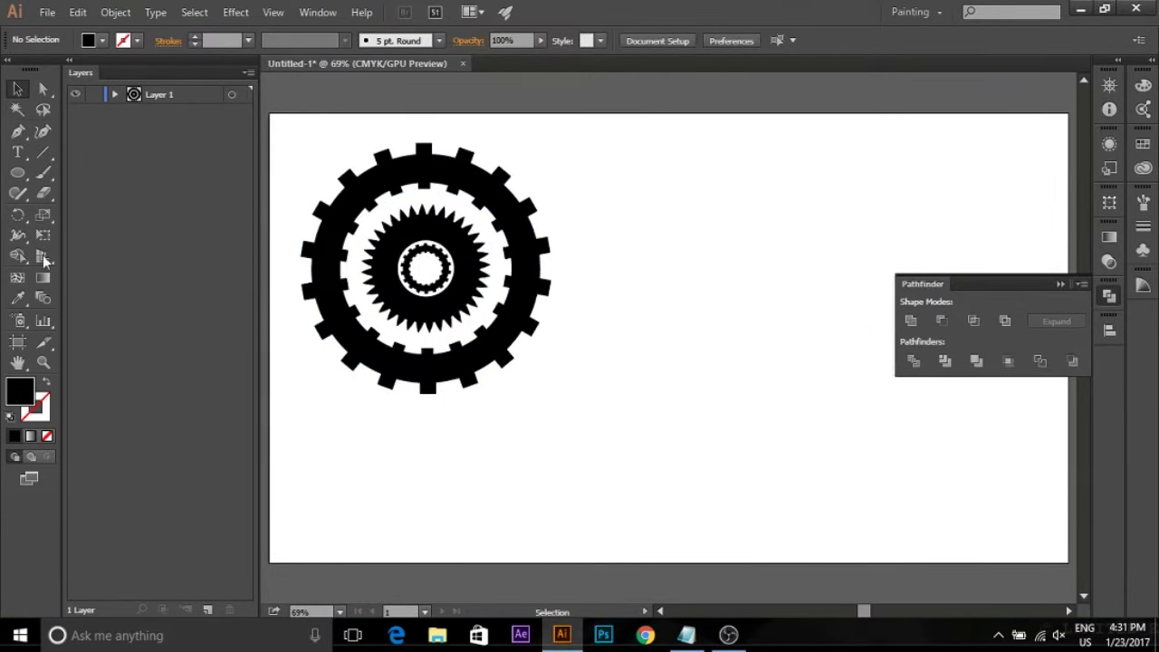
left_click_drag(17, 172, 80, 212)
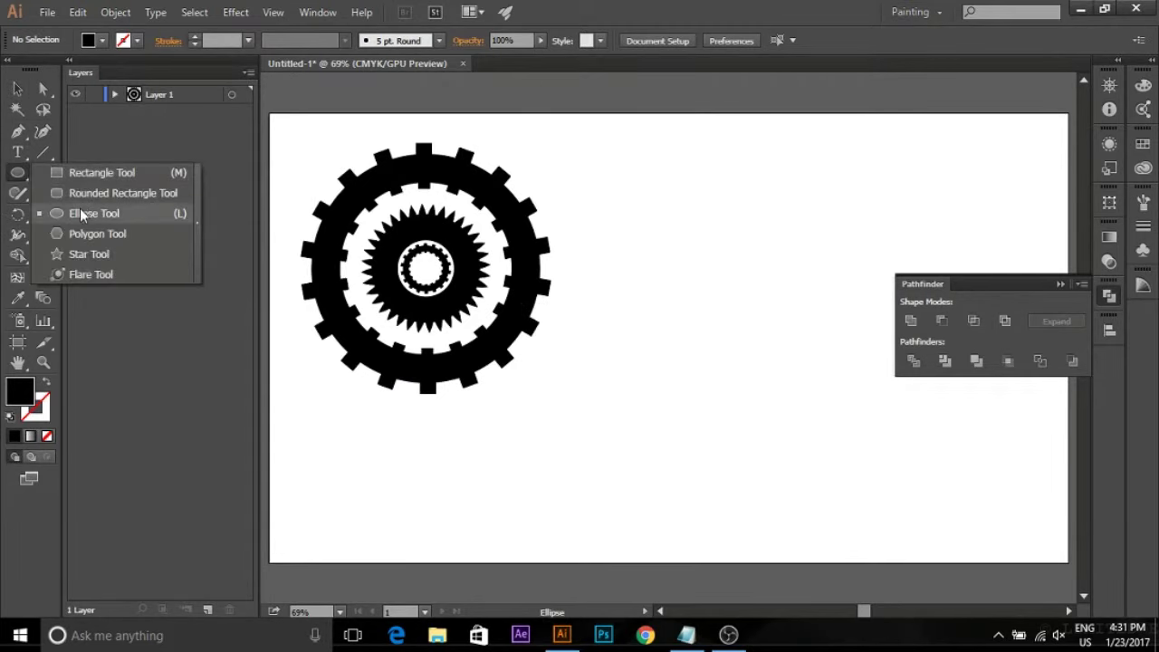
left_click_drag(725, 272, 774, 390)
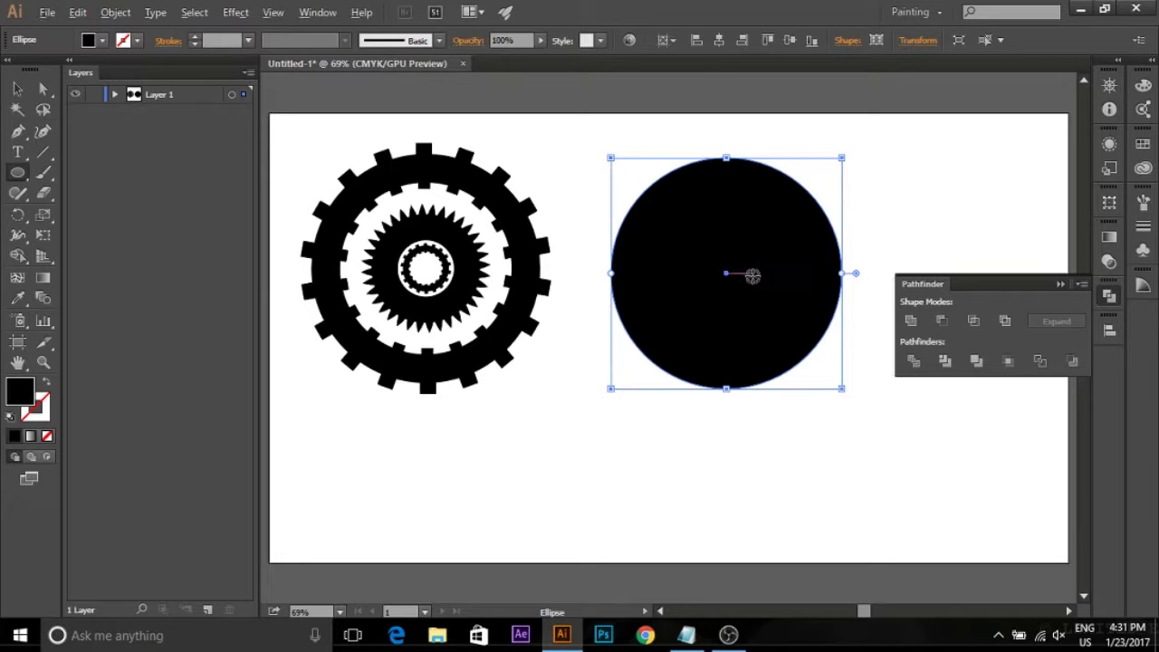
Duplicate the black circle, shrink the copy, and place it inside the big circle.
key("alt")
left_click(18, 89)
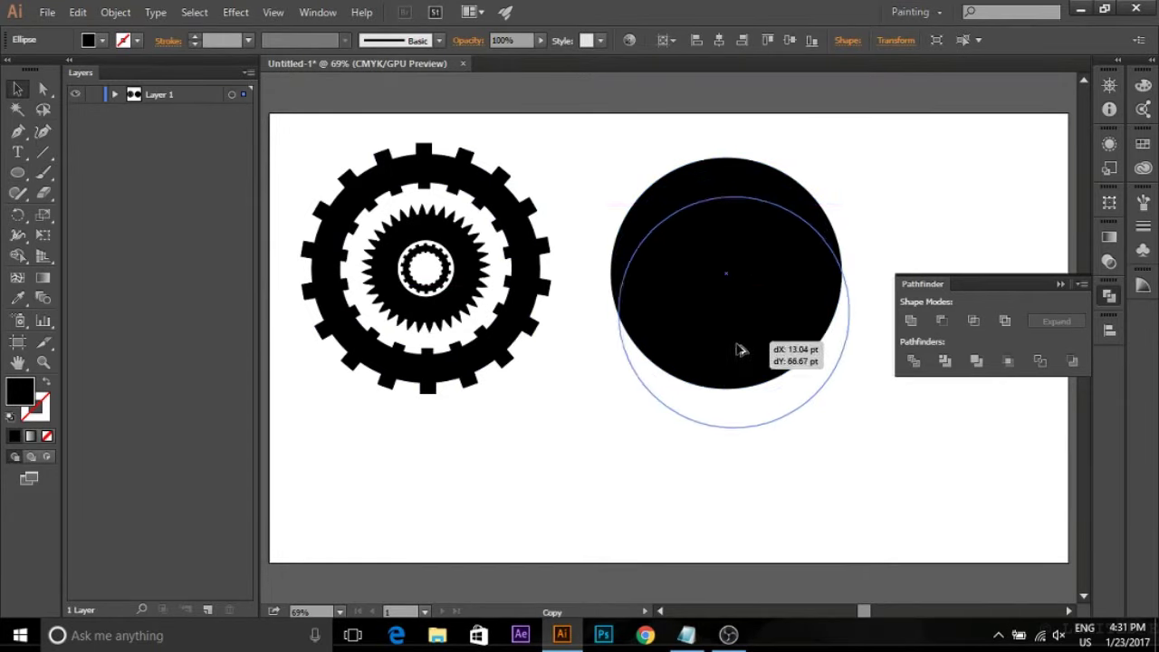
left_click_drag(727, 305, 738, 351)
left_click_drag(849, 202, 785, 269)
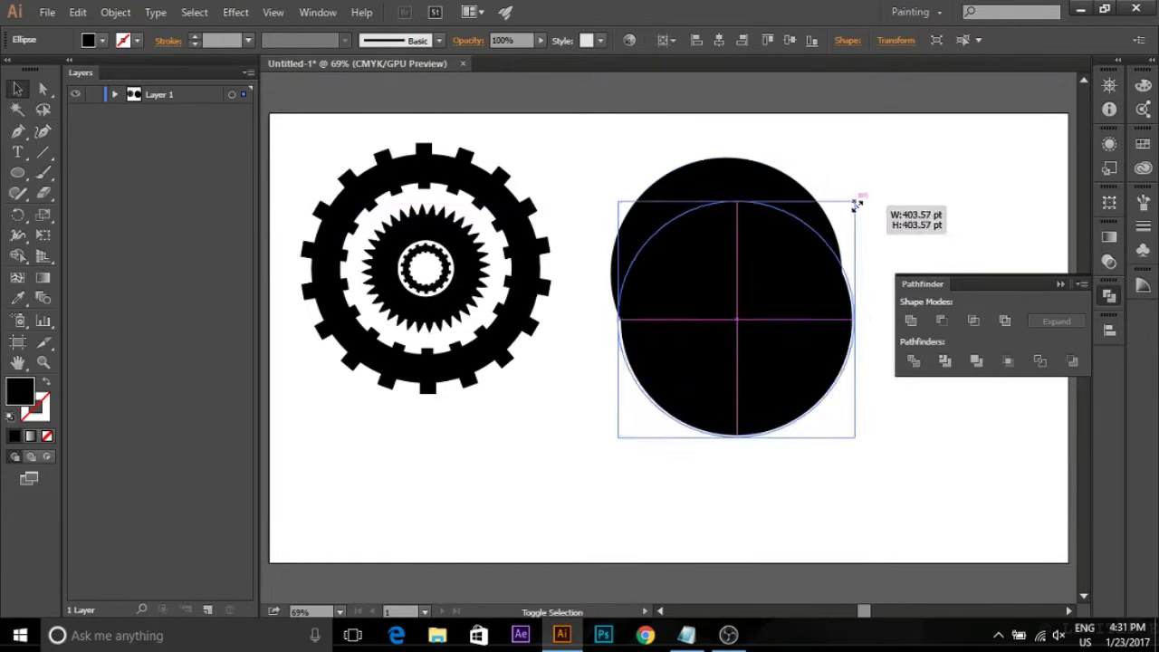
left_click_drag(751, 311, 750, 280)
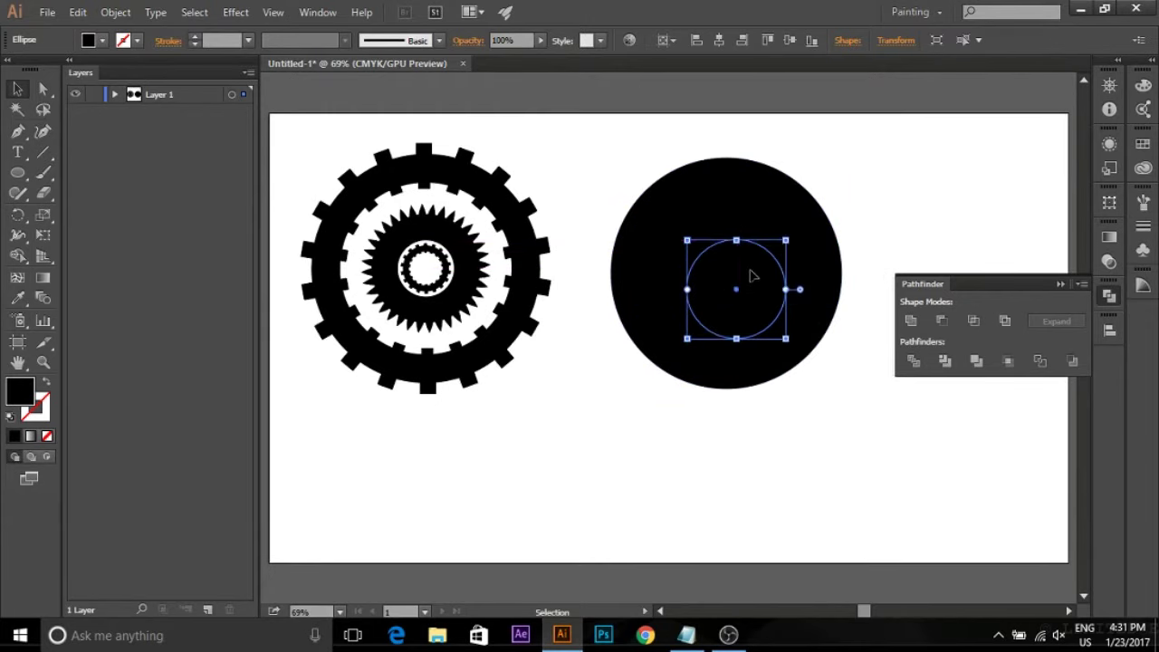
Centre the two circles on each other horizontally and vertically.
left_click_drag(933, 188, 755, 308)
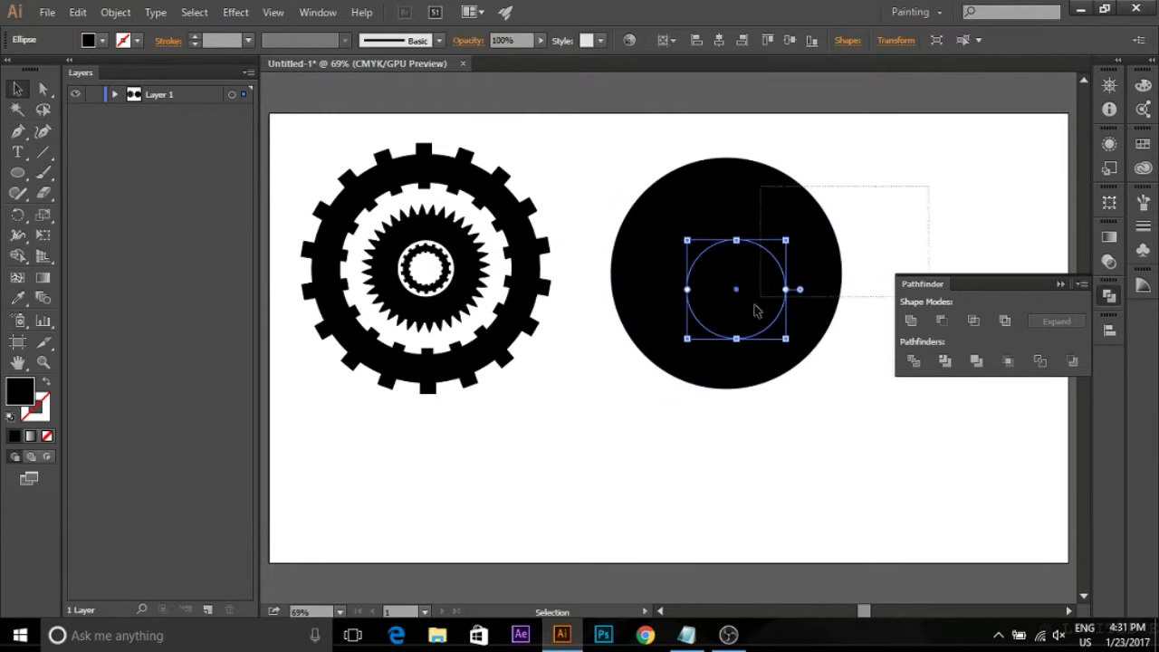
left_click(1106, 331)
left_click(942, 357)
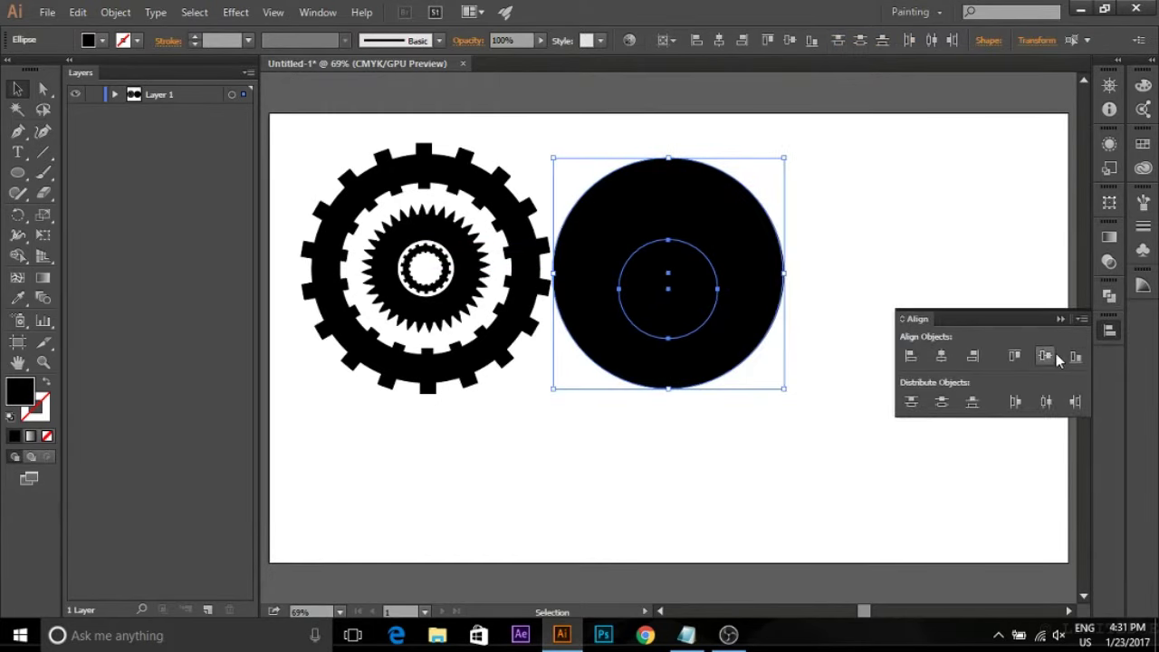
left_click(1045, 356)
left_click(845, 476)
Punch the small circle out with Pathfinder Minus Front and move the ring right.
left_click_drag(828, 263, 759, 336)
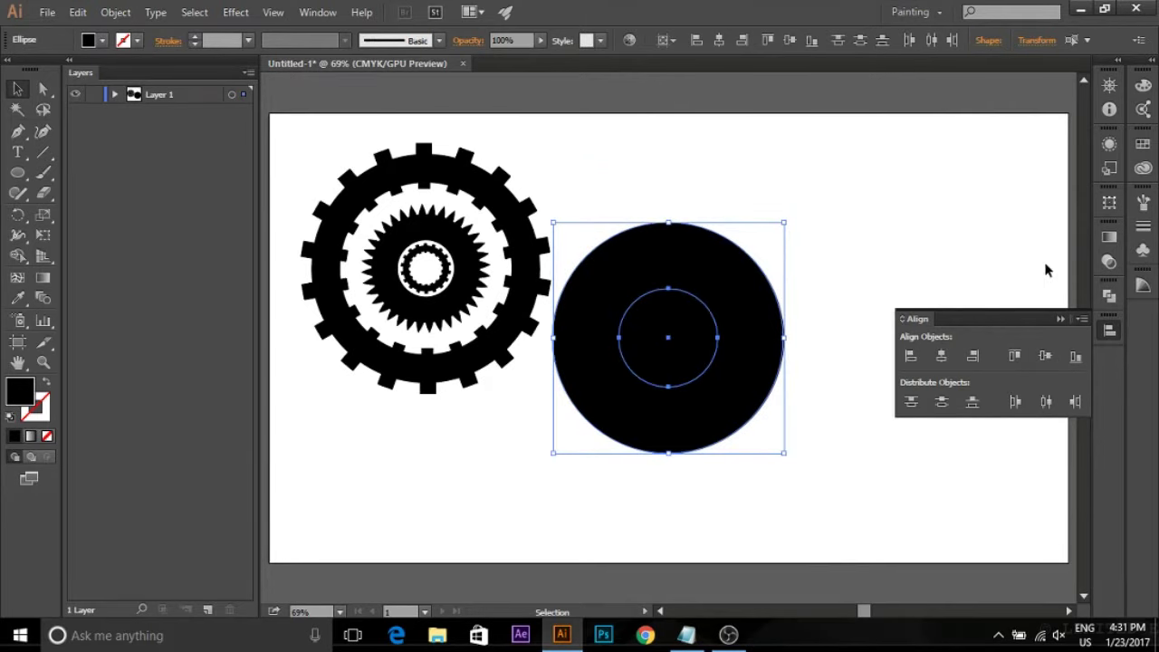
left_click(1110, 296)
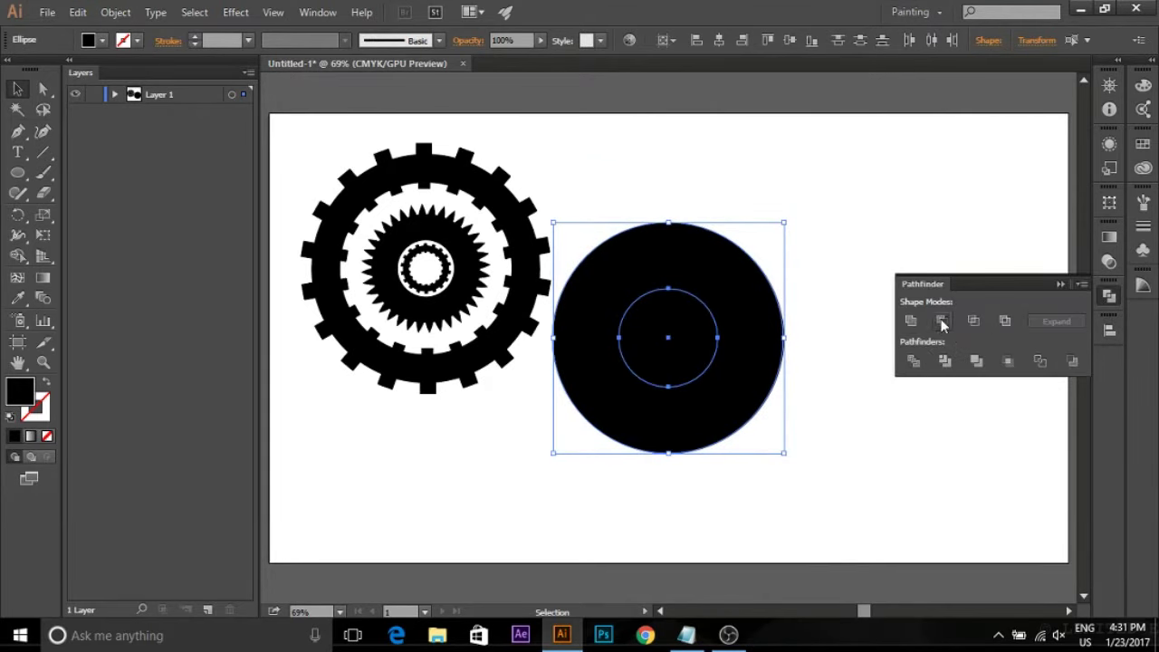
left_click(942, 325)
left_click(880, 237)
left_click_drag(773, 215, 772, 215)
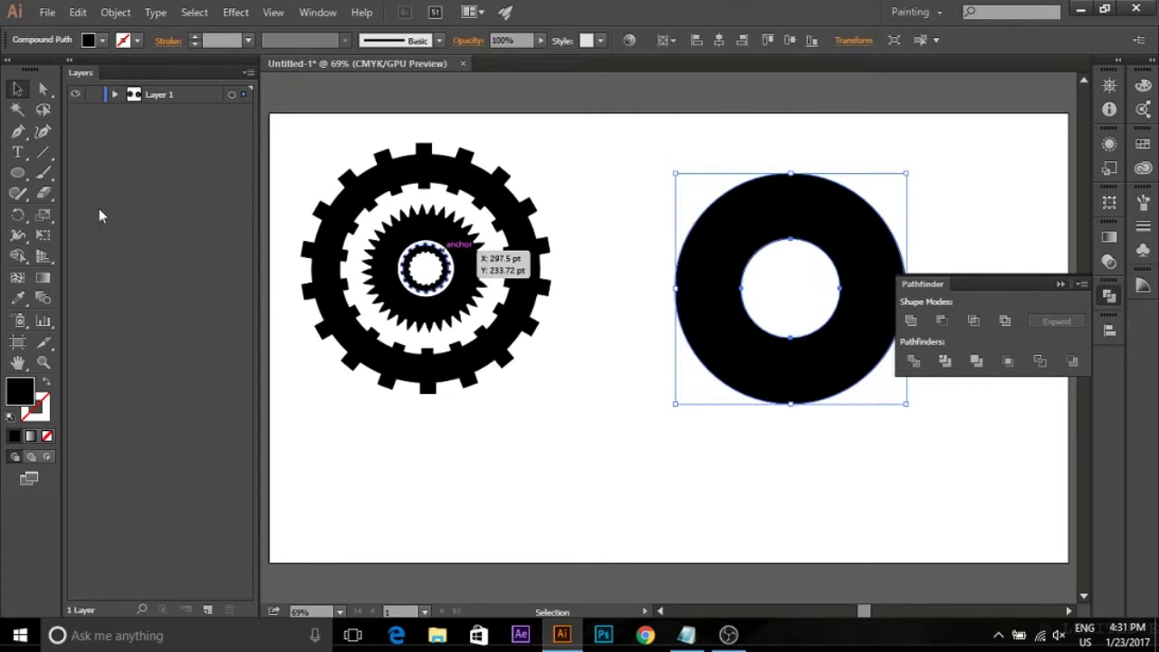
Draw a small square between the two shapes with the Rectangle tool.
left_click(17, 172)
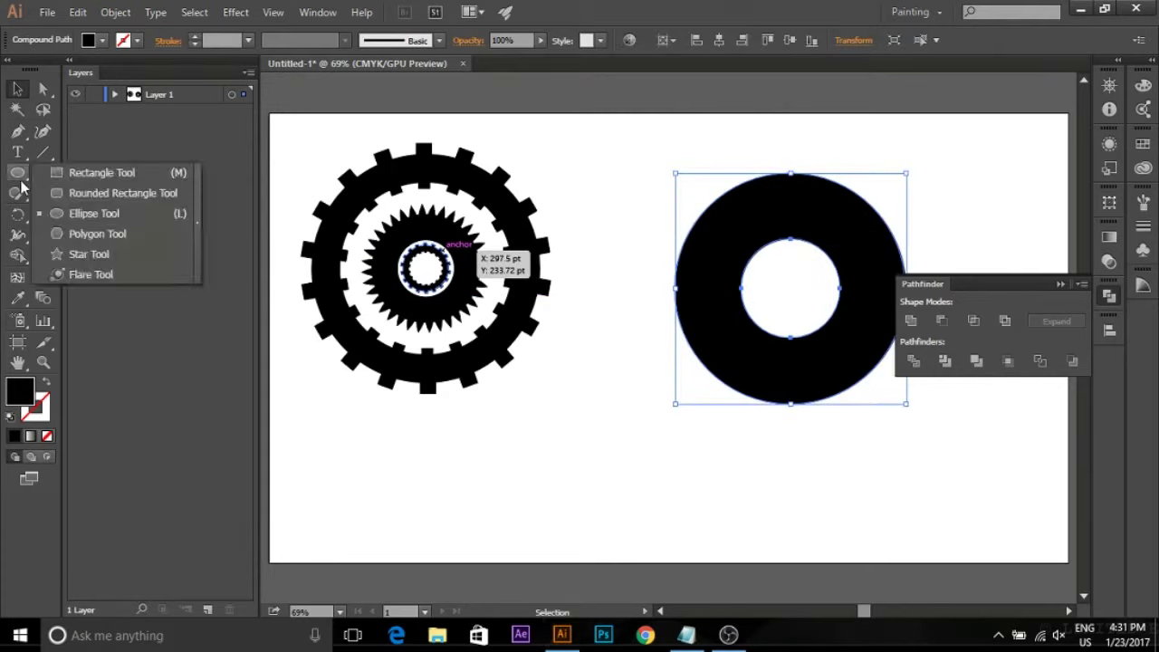
left_click(51, 178)
left_click_drag(581, 196, 609, 226)
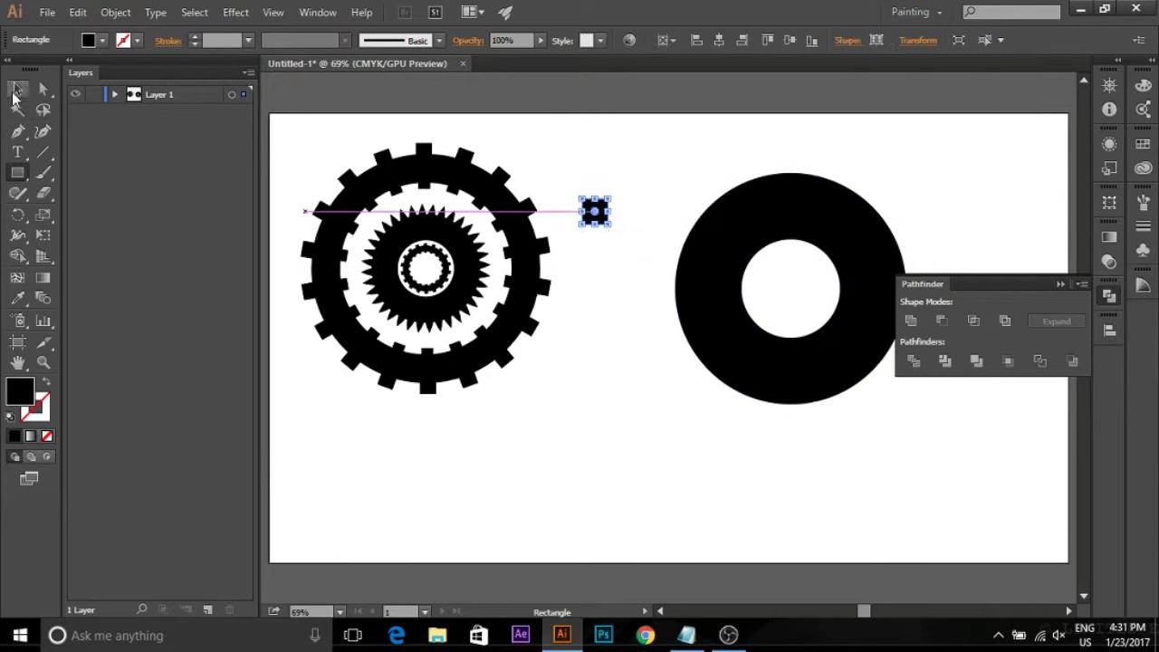
left_click(17, 88)
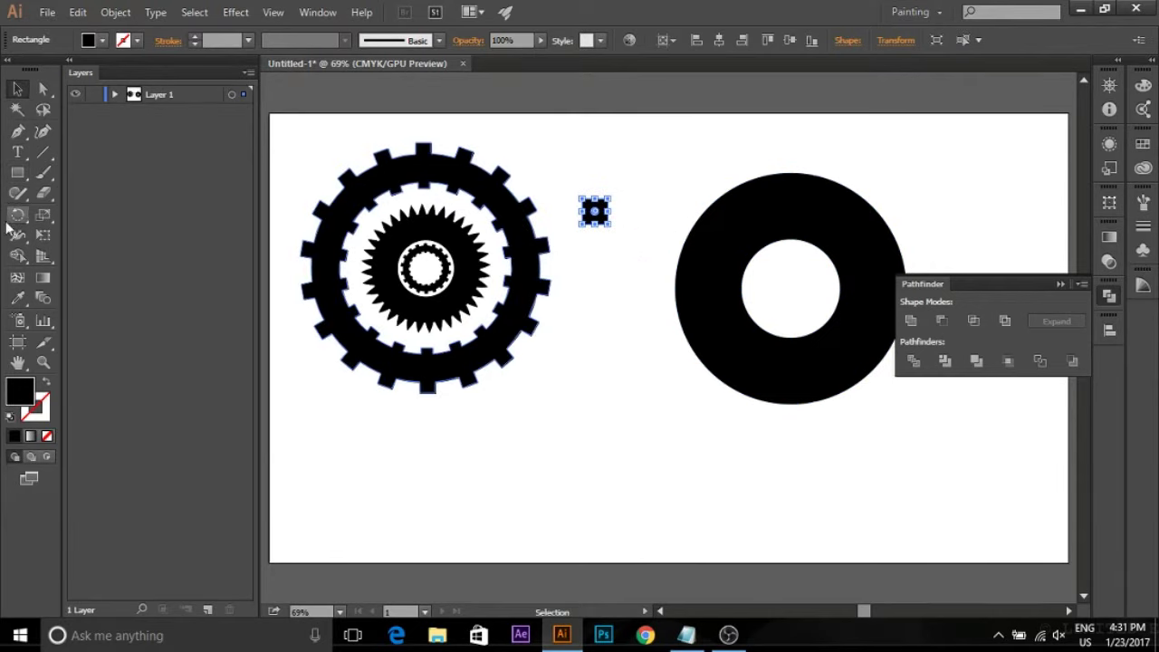
Try rotate-copying the square 10° about a point below it, then undo the stray copies.
left_click(17, 219)
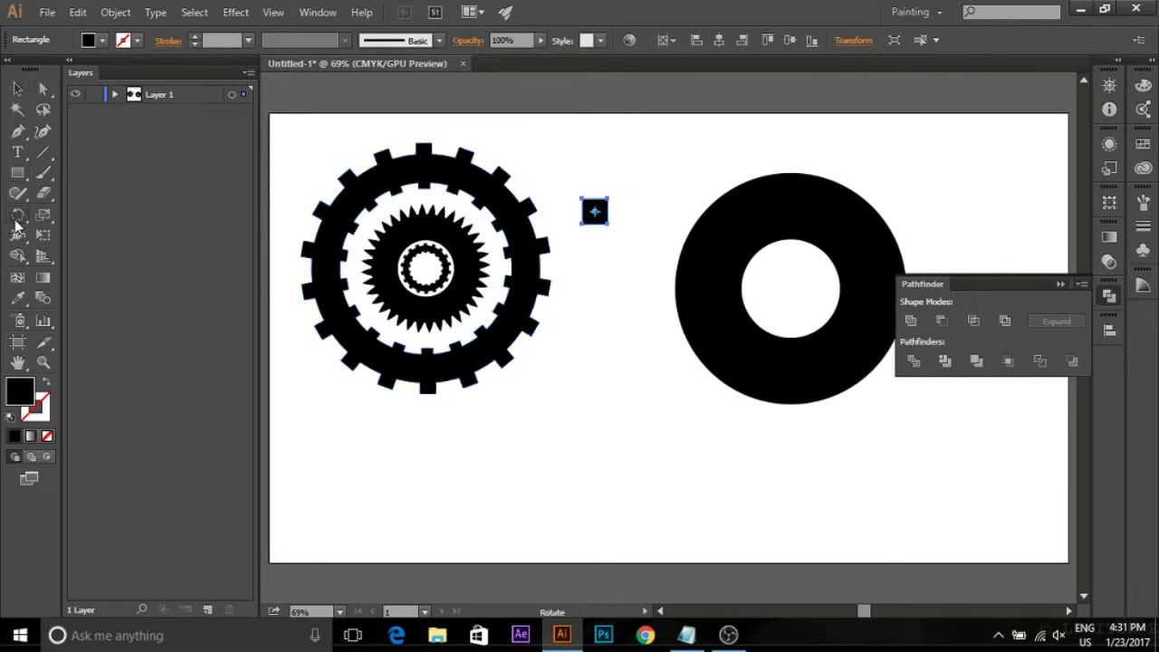
left_click(596, 357, "alt")
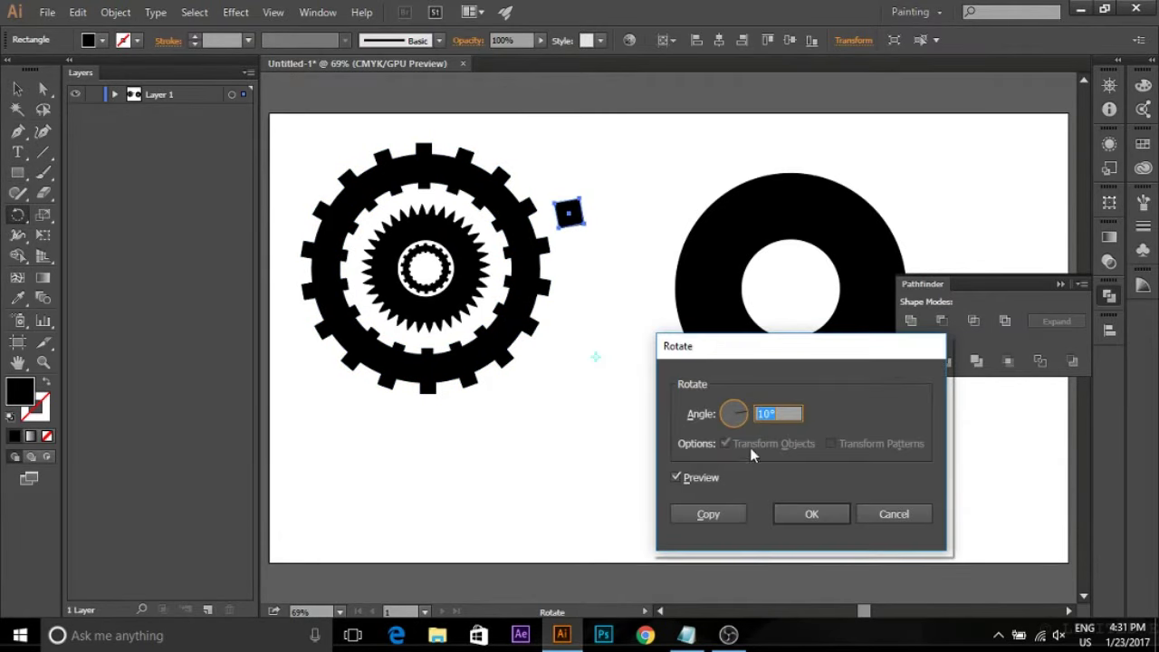
left_click(706, 514)
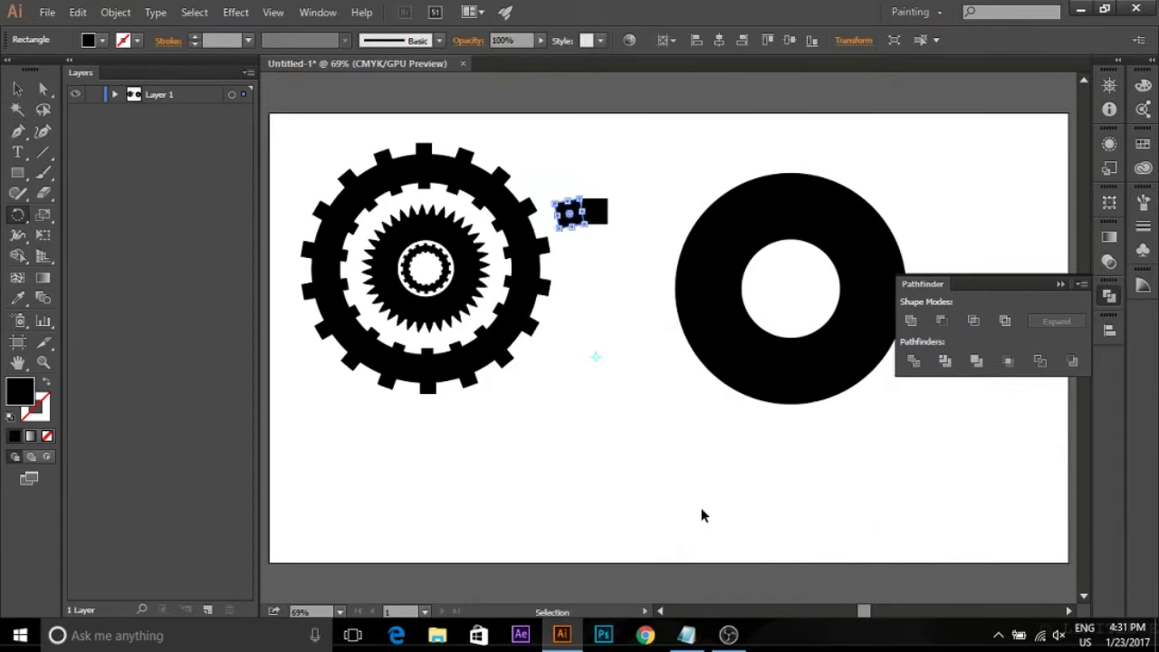
key("ctrl+d")
key("ctrl+d")
key("ctrl+d")
key("ctrl+d")
key("ctrl+d")
key("ctrl+d")
key("ctrl+d")
key("ctrl+d")
key("ctrl+d")
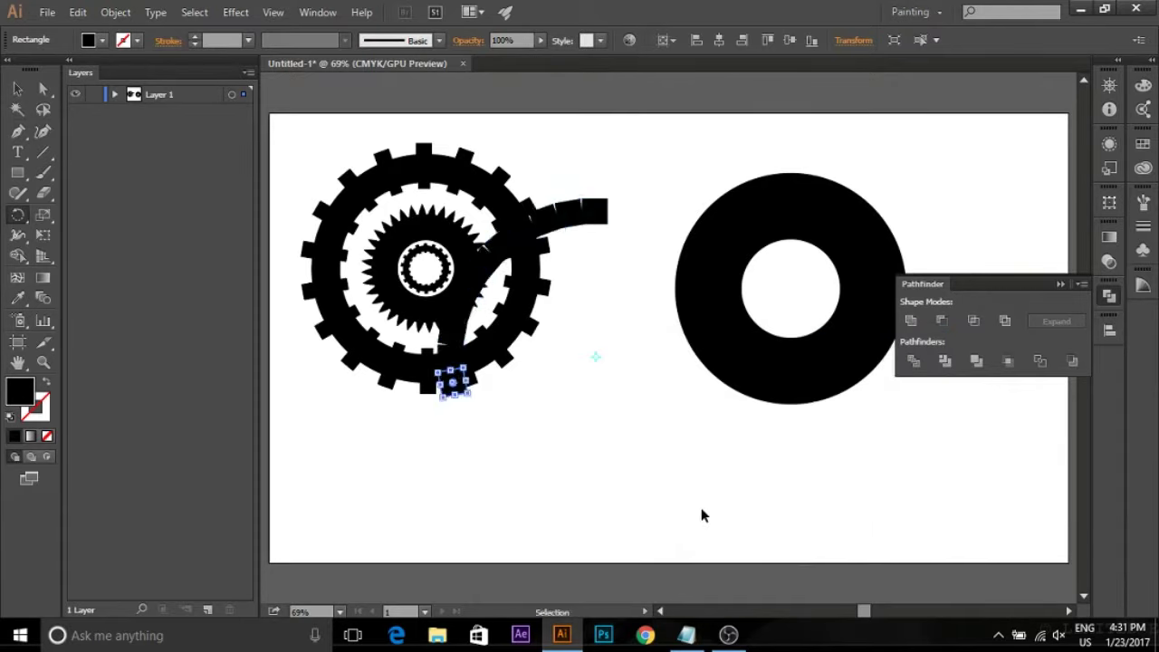
key("ctrl+d")
key("ctrl+d")
key("ctrl+d")
key("ctrl+d")
key("ctrl+d")
key("ctrl+d")
key("ctrl+d")
key("ctrl+d")
key("ctrl+d")
key("ctrl+d")
key("ctrl+d")
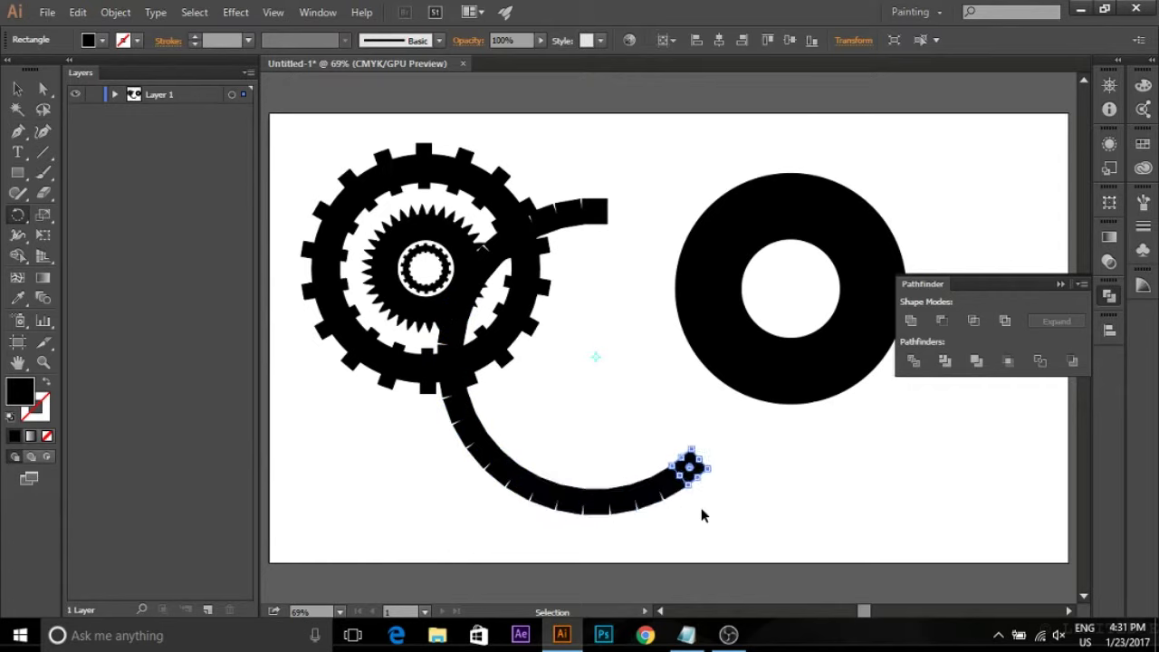
key("ctrl+z")
key("ctrl+z")
key("ctrl+z")
key("ctrl+z")
key("ctrl+z")
key("ctrl+z")
key("ctrl+z")
key("ctrl+z")
key("ctrl+z")
key("ctrl+z")
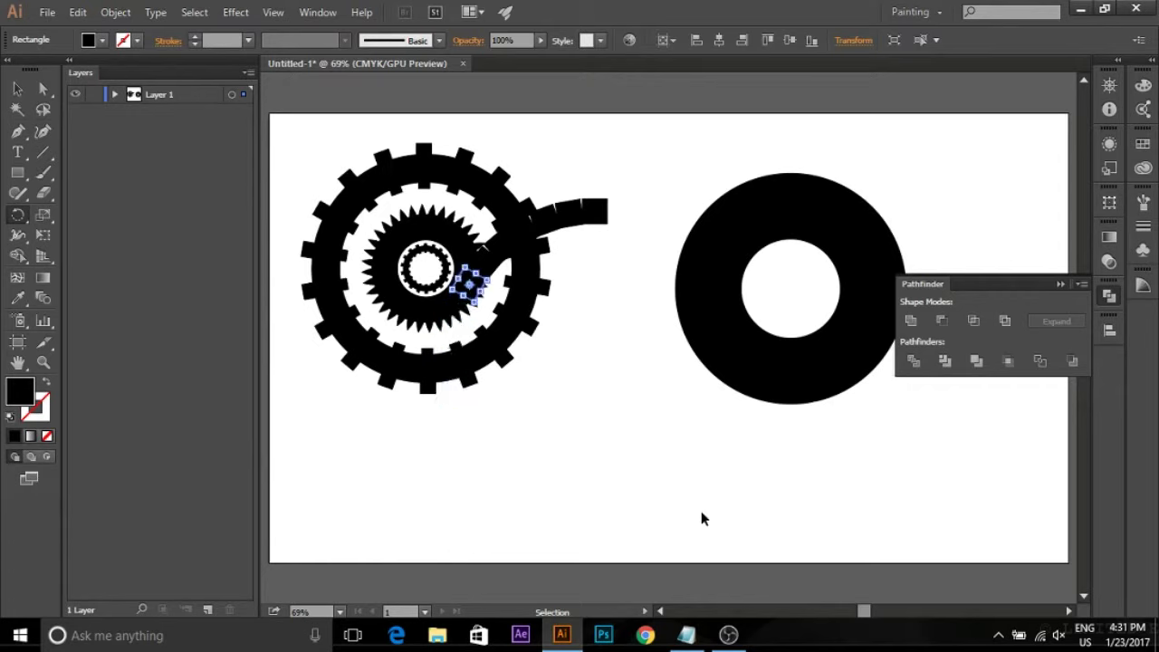
key("ctrl+z")
key("ctrl+z")
key("ctrl+z")
key("ctrl+z")
key("ctrl+z")
key("ctrl+z")
key("ctrl+z")
key("ctrl+z")
key("r")
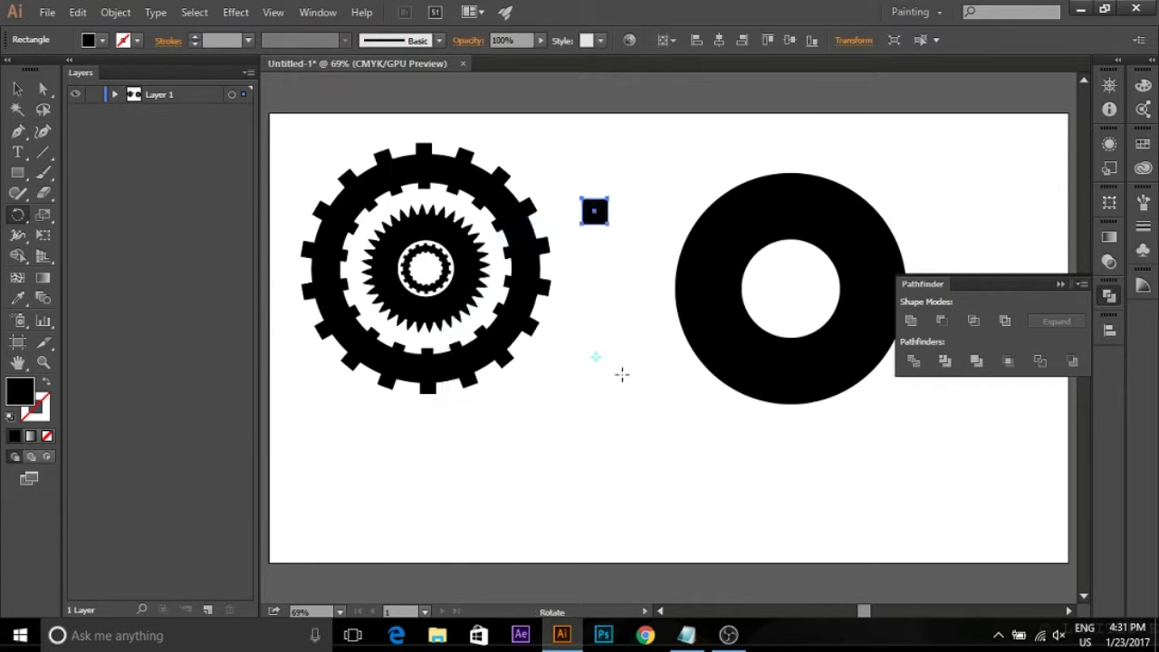
Rotate-copy the square 20° about a pivot below it, repeating with Ctrl+D around the centre.
left_click(593, 375, "alt")
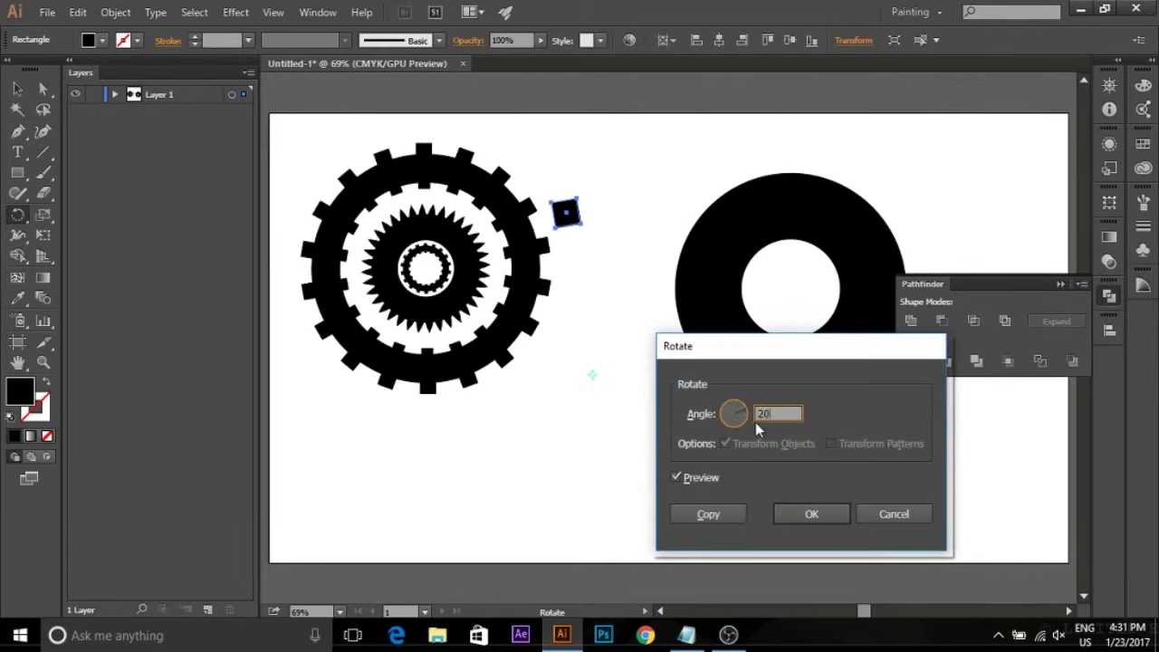
left_click(705, 516)
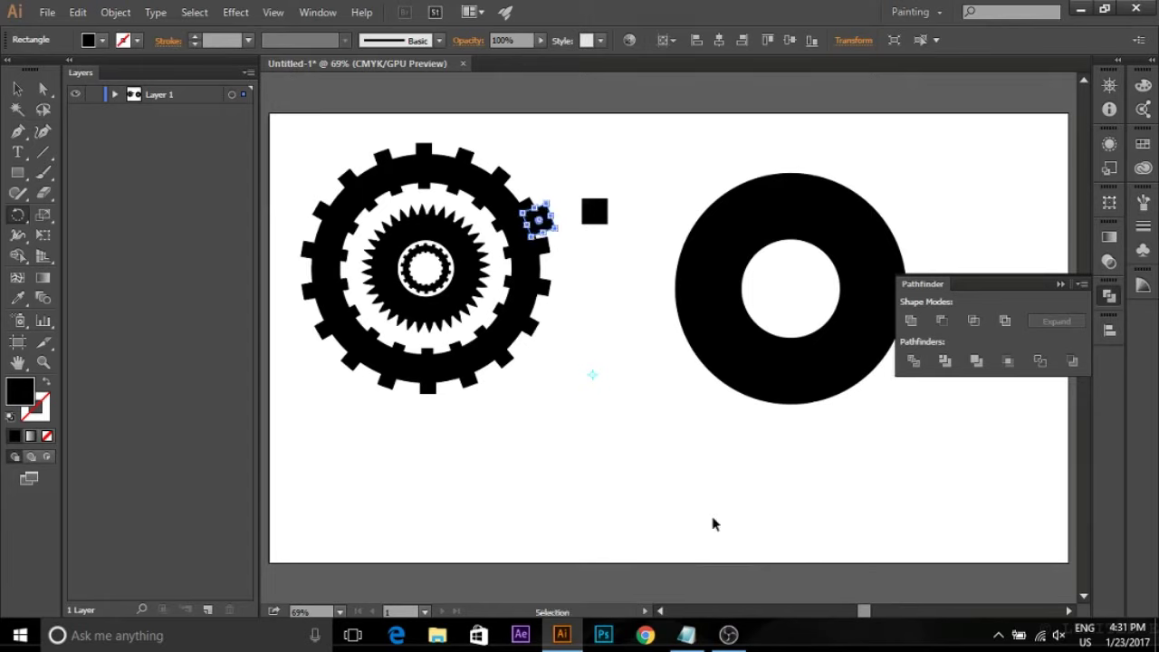
key("ctrl+d")
key("ctrl+d")
key("ctrl+d")
key("ctrl+d")
key("ctrl+d")
key("ctrl+d")
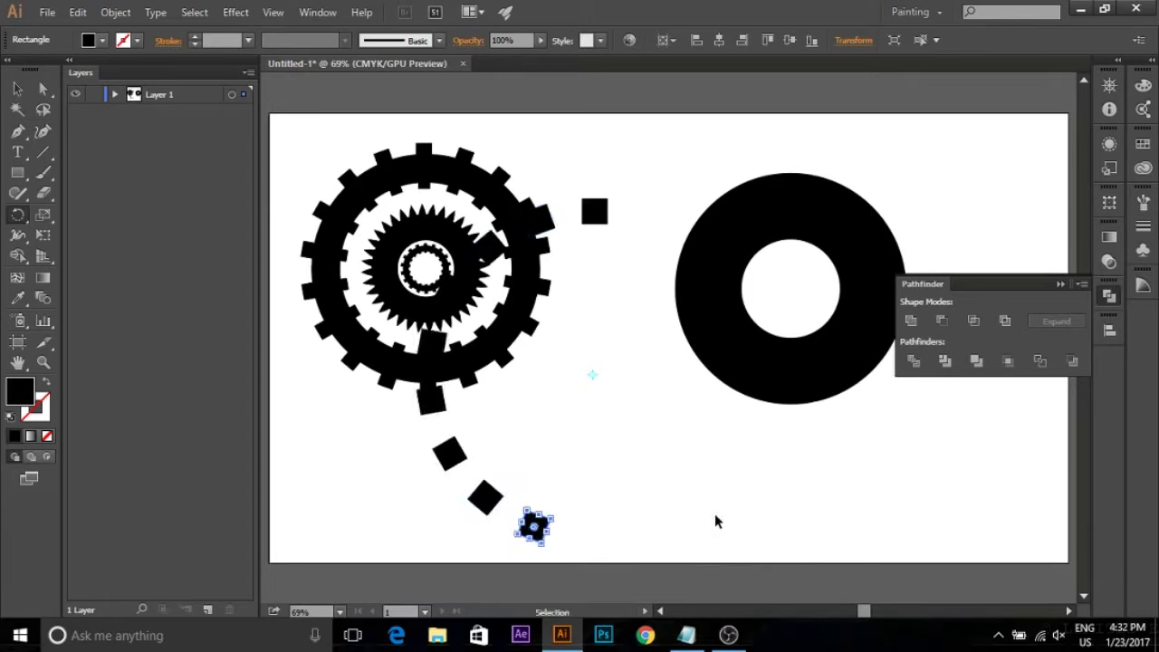
key("ctrl+d")
key("ctrl+d")
key("ctrl+d")
key("ctrl+d")
key("ctrl+d")
key("ctrl+d")
key("ctrl+d")
key("ctrl+d")
key("ctrl+d")
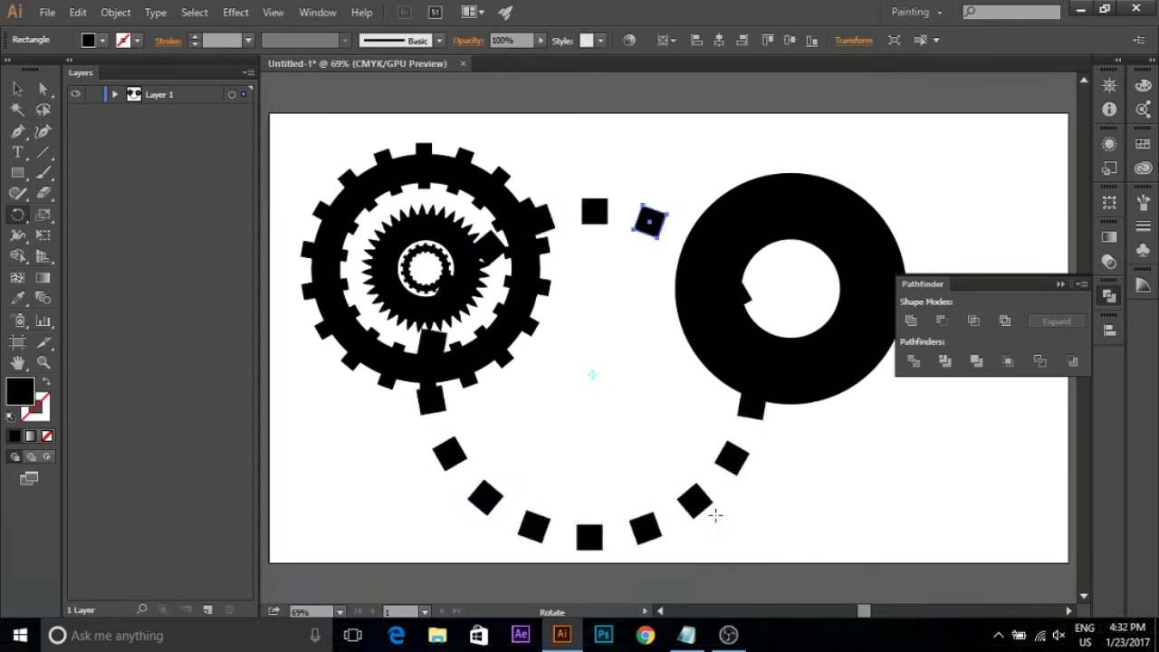
left_click(26, 90)
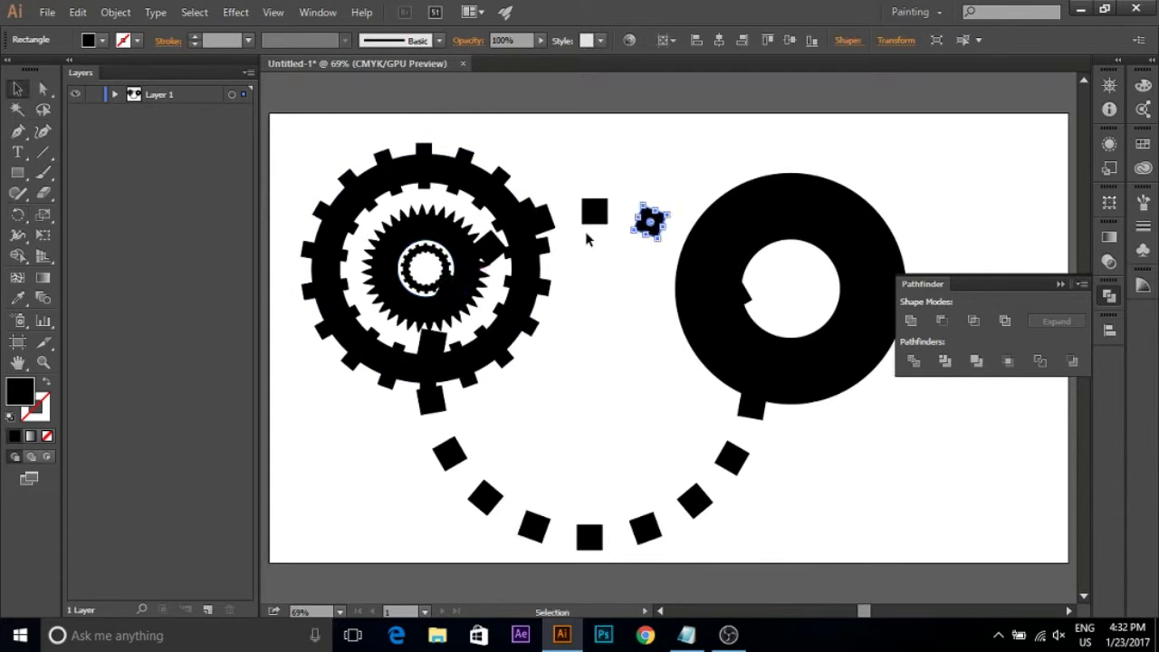
left_click(633, 165)
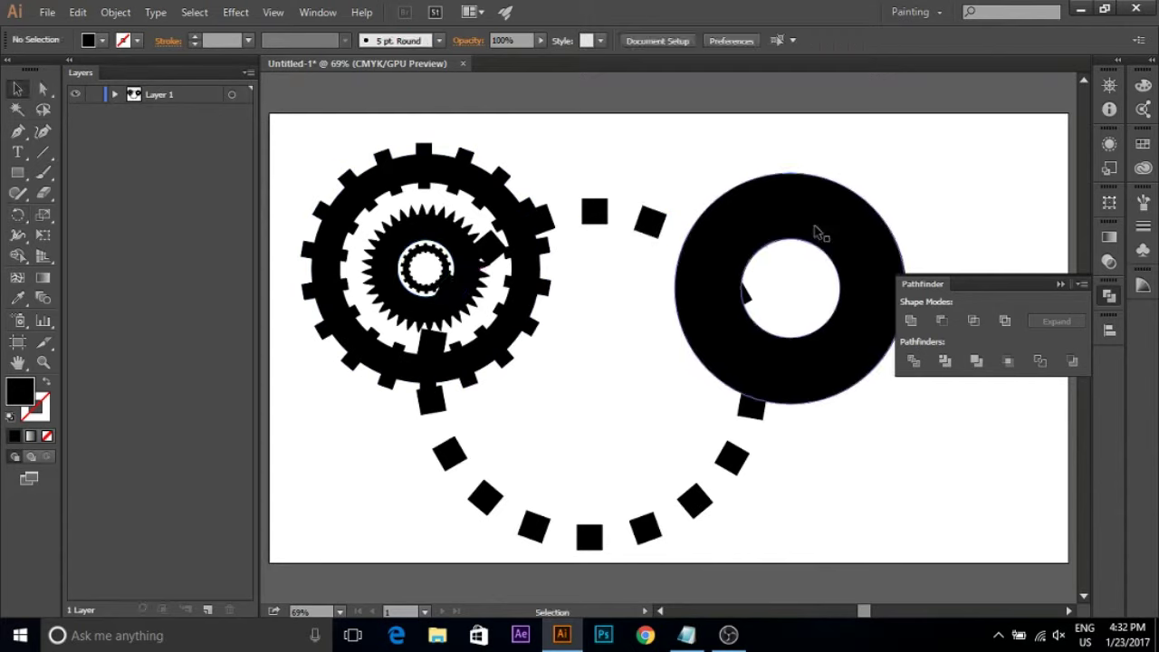
Move the donut and layered gear aside and unite the ring of squares into one shape.
left_click_drag(815, 233, 1018, 233)
left_click_drag(527, 186, 276, 165)
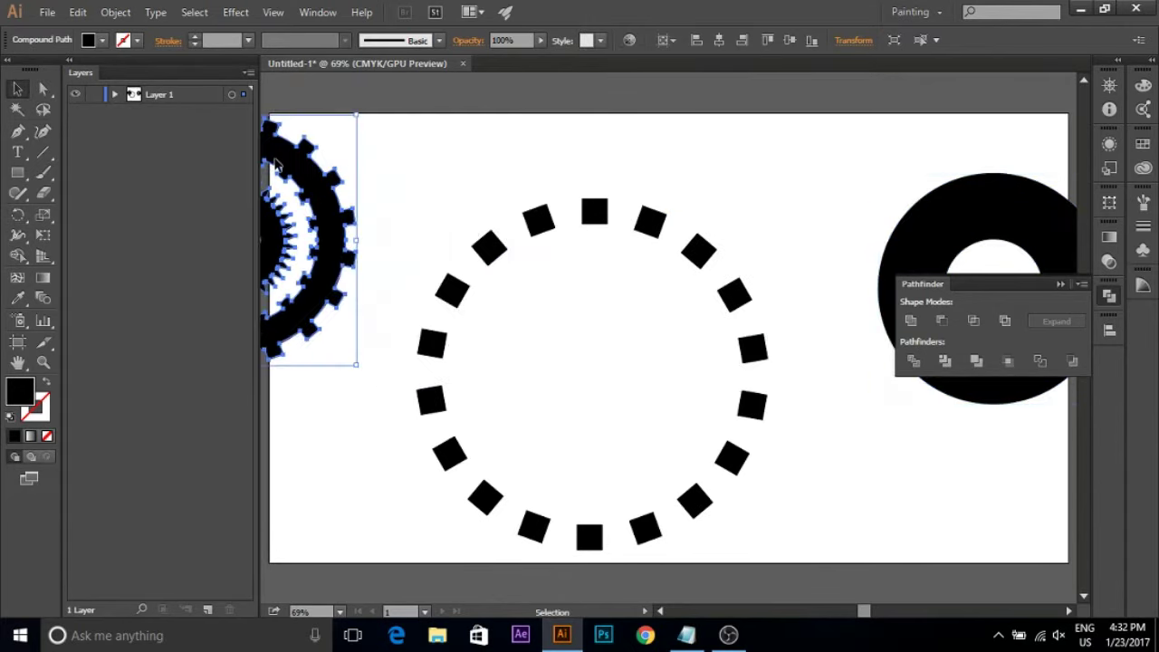
left_click_drag(404, 190, 786, 559)
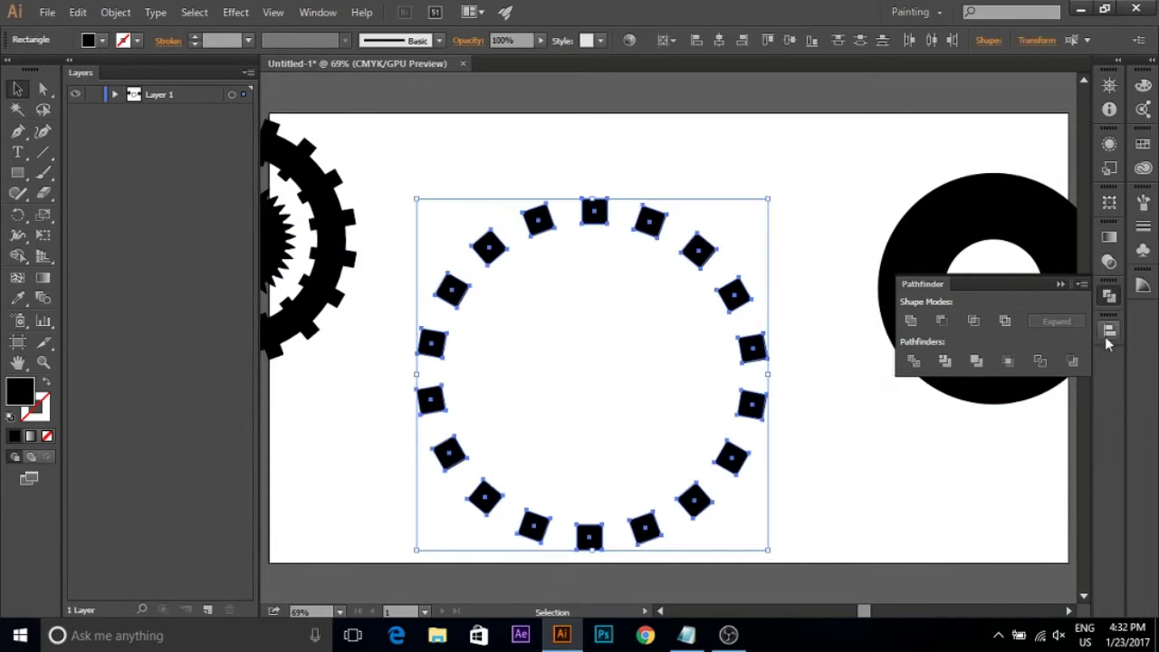
left_click(910, 319)
left_click(841, 241)
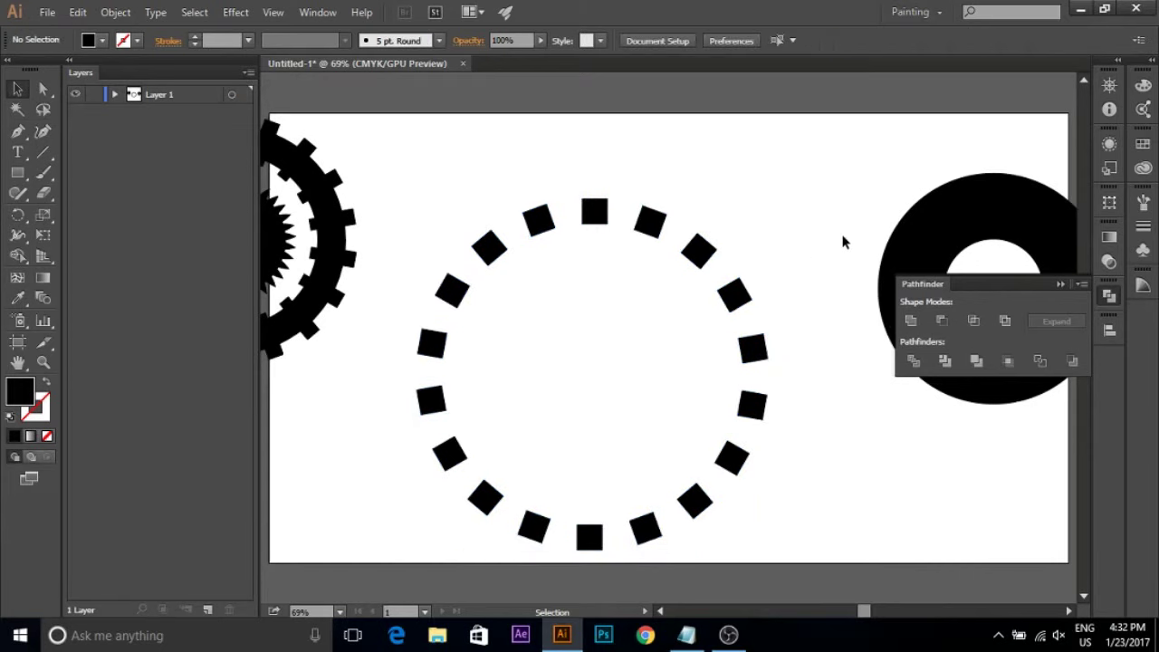
Shrink the square ring onto the donut's rim and unite them into one toothed gear.
left_click_drag(883, 252, 530, 329)
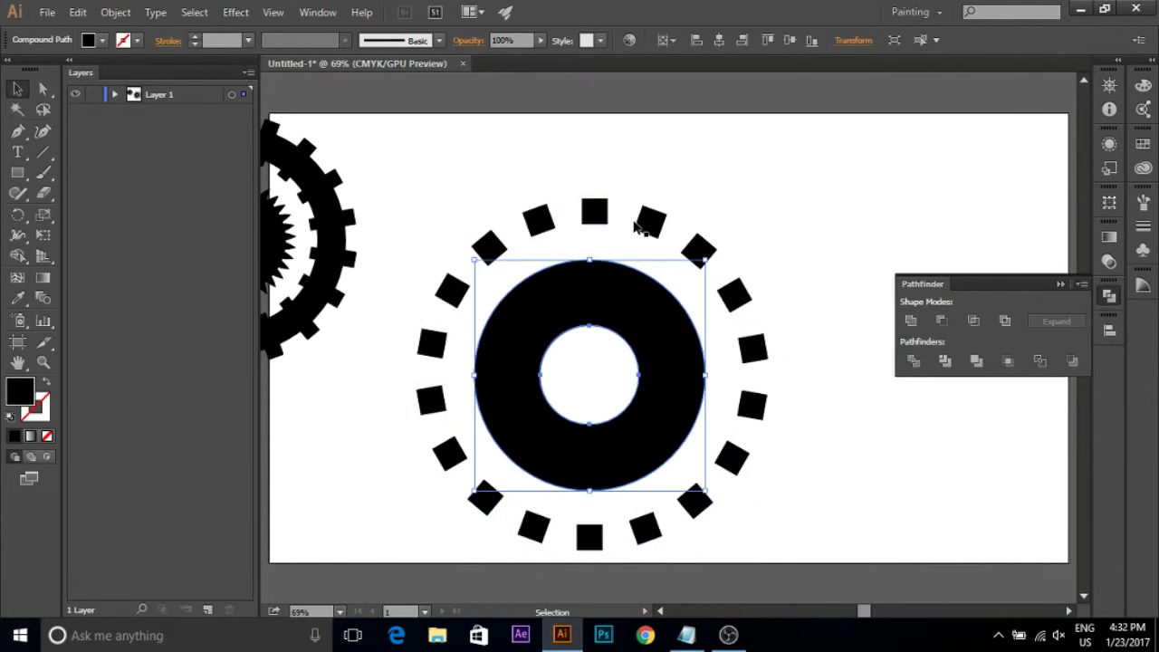
left_click(667, 229)
left_click_drag(770, 199, 646, 336)
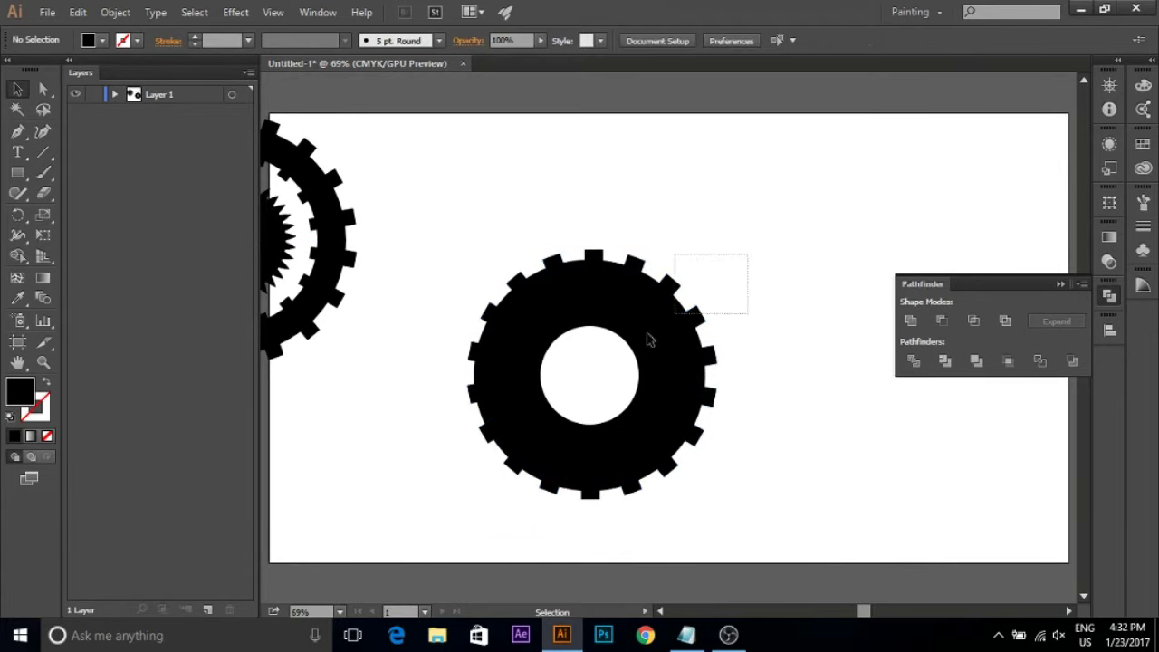
left_click(912, 321)
left_click(776, 315)
left_click_drag(626, 334, 656, 306)
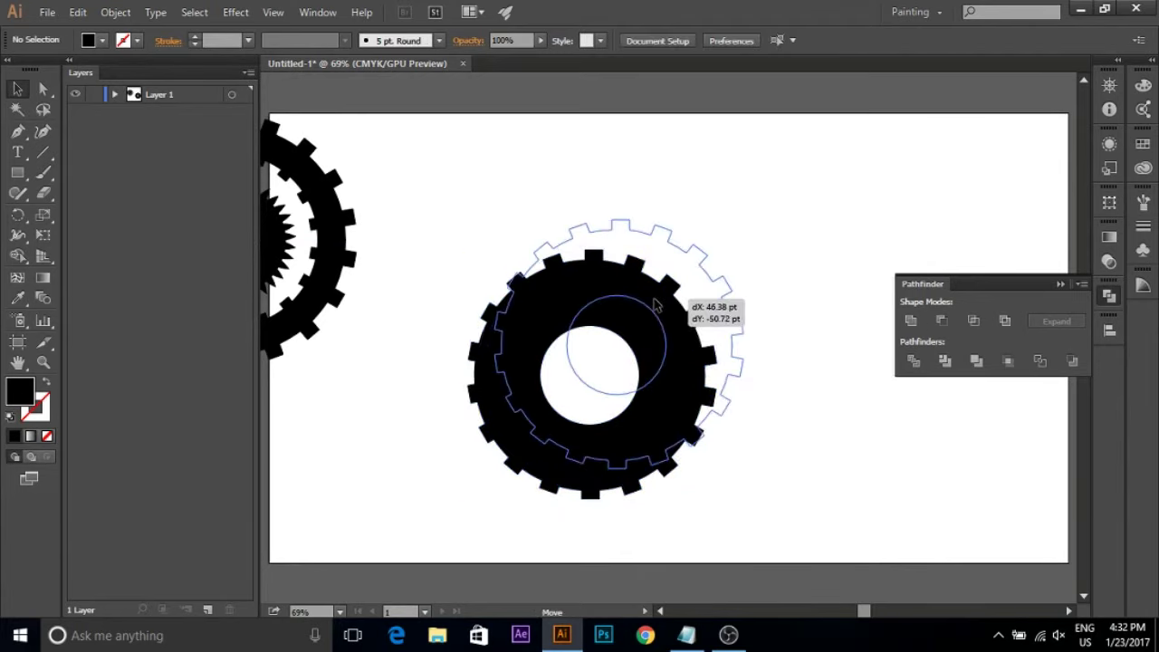
Move the two gears closer together and shrink the toothed gear around its centre.
left_click_drag(353, 207, 495, 225)
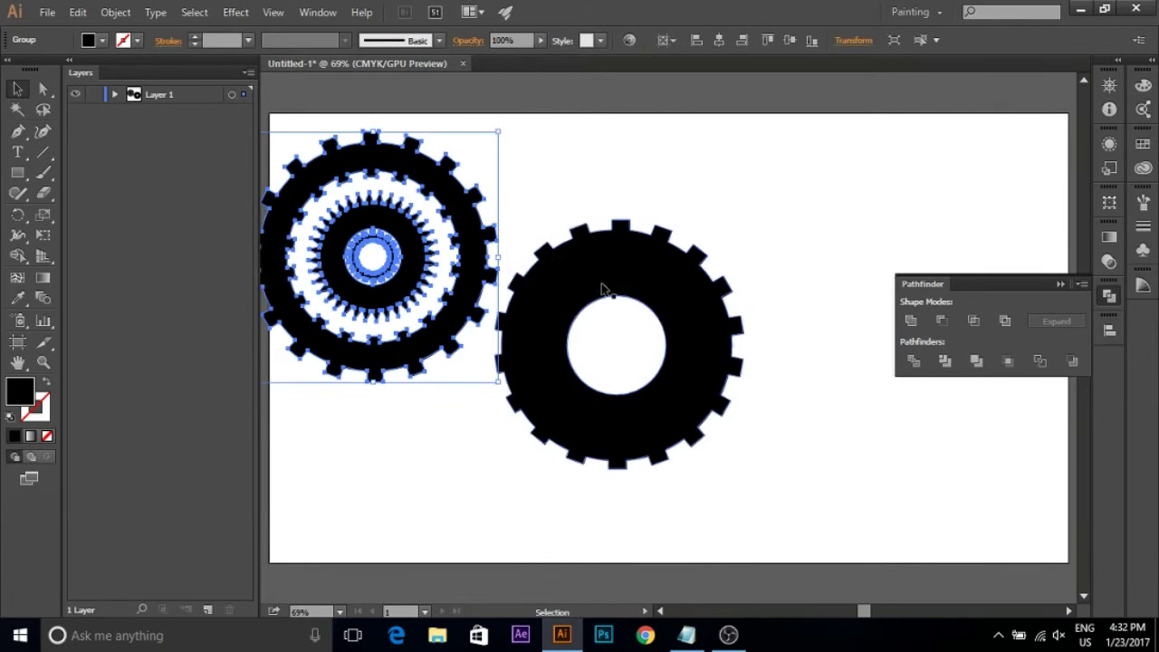
left_click_drag(601, 288, 579, 306)
left_click_drag(721, 237, 666, 291)
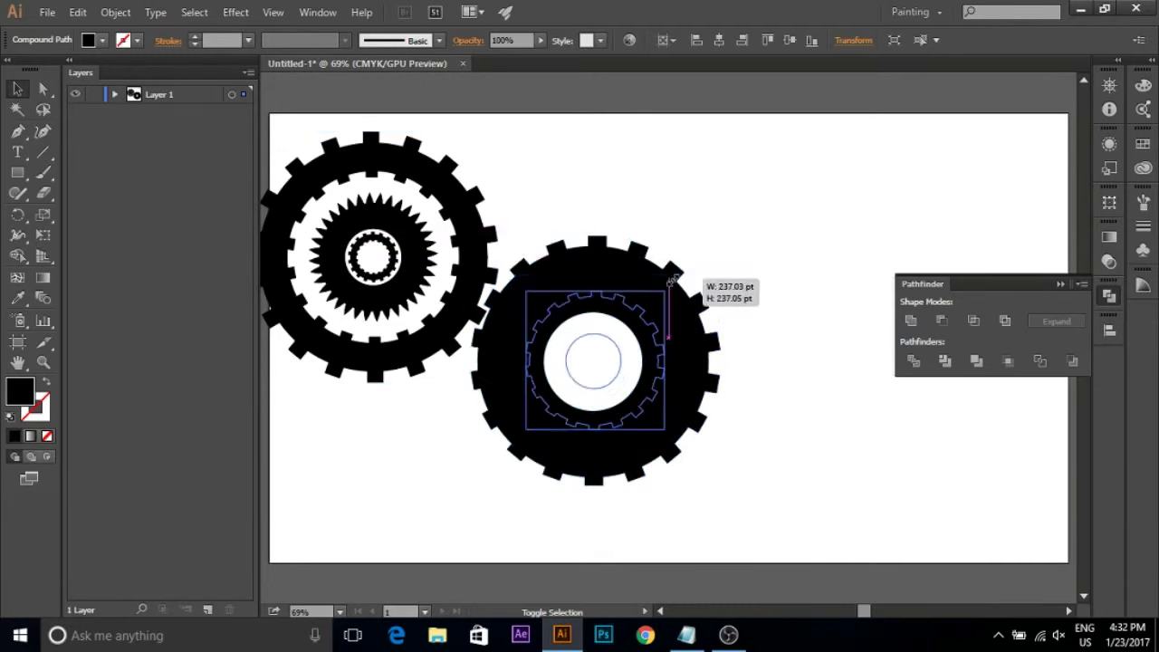
left_click_drag(630, 351, 584, 332)
mouse_move(621, 271)
left_mouse_down()
mouse_move(659, 263)
mouse_move(636, 273)
left_mouse_up()
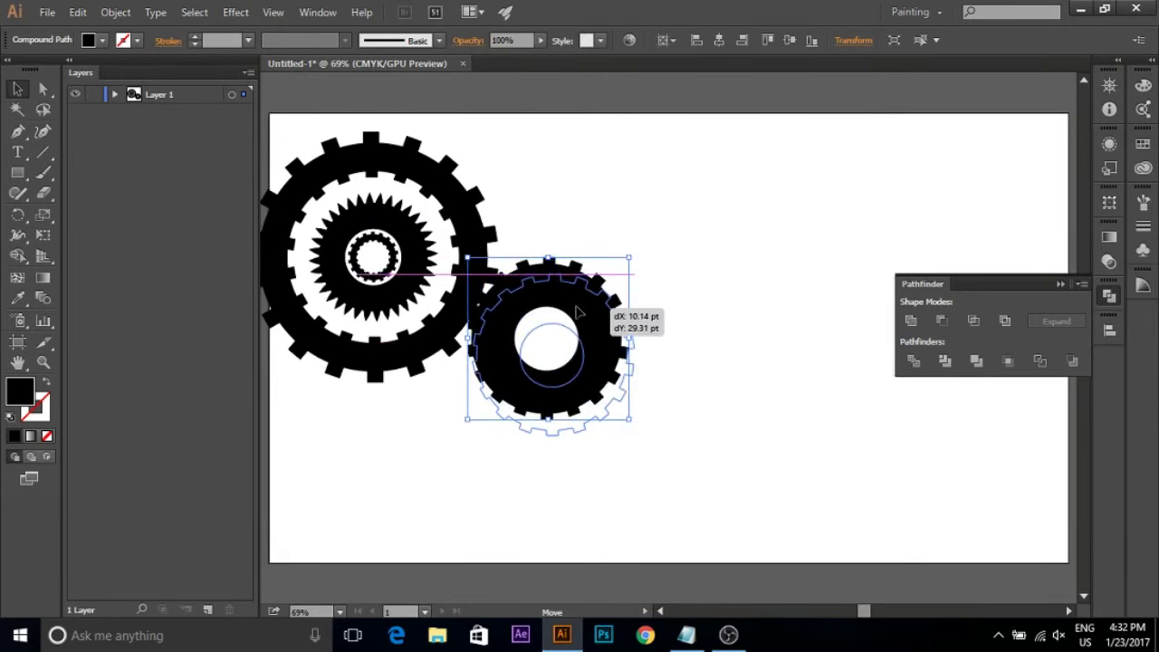
Nudge the small toothed gear so its teeth mesh into the large layered gear.
left_click_drag(576, 319, 585, 312)
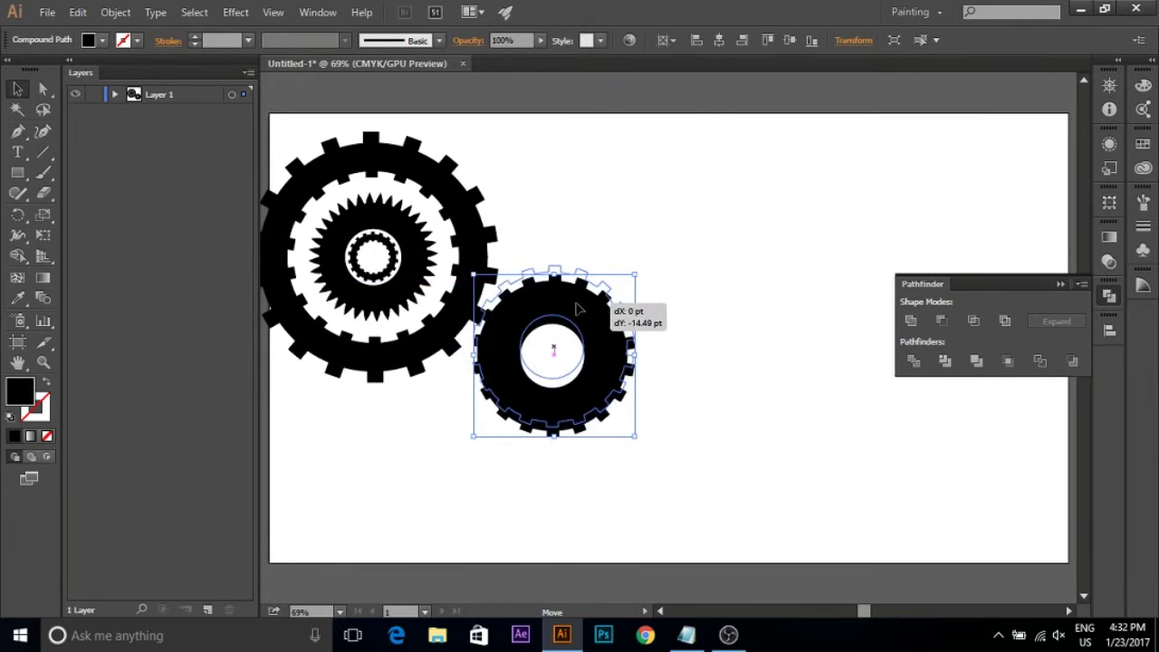
left_click_drag(586, 313, 582, 313)
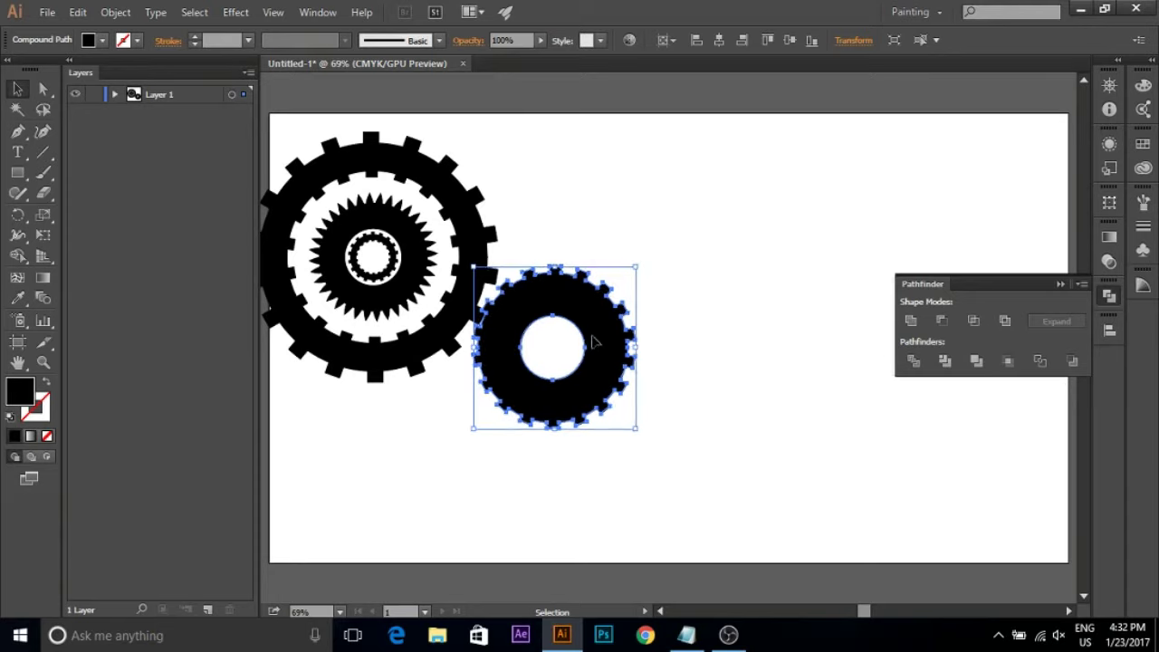
left_click(683, 335)
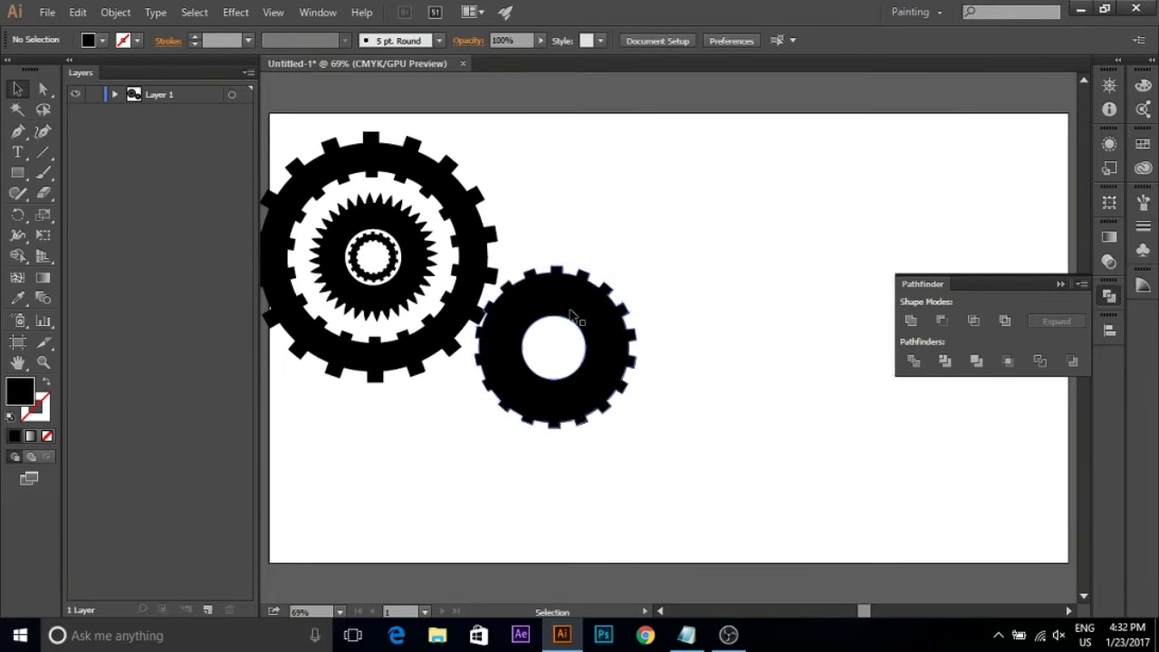
left_click(576, 316)
left_click(692, 330)
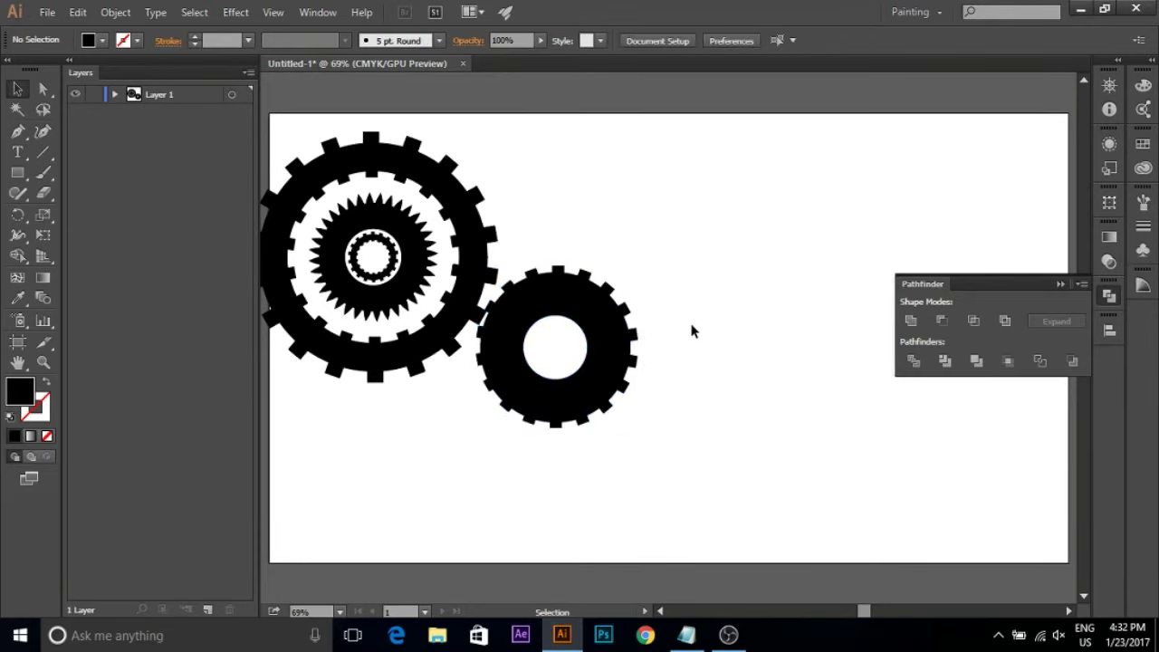
left_click(616, 308)
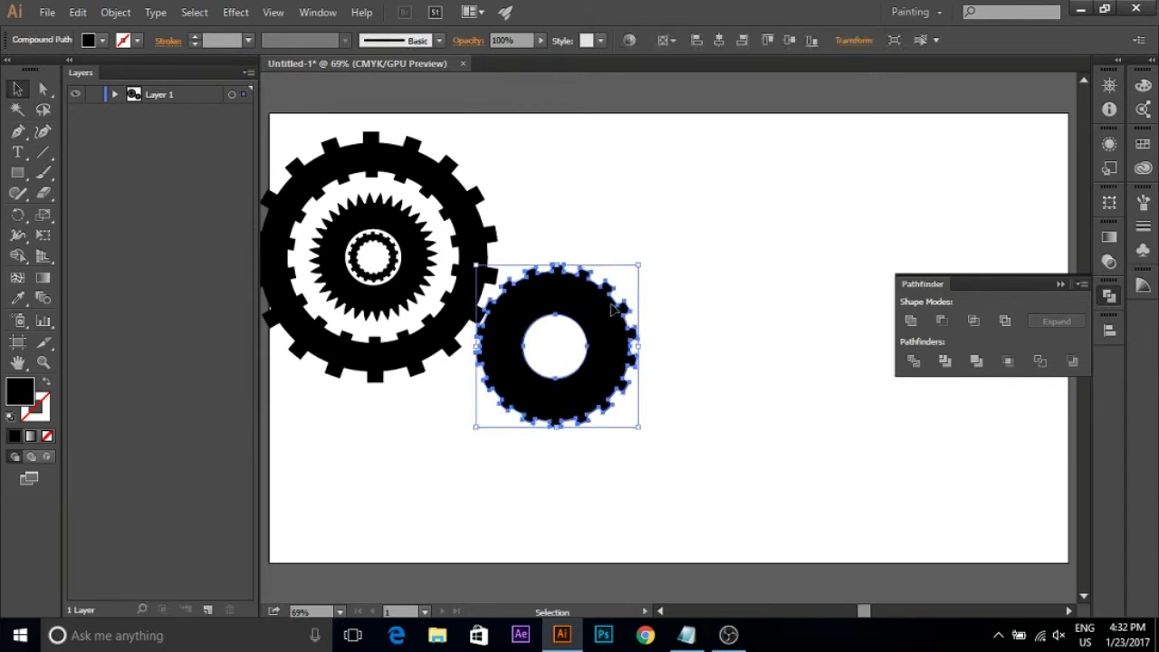
left_click(702, 328)
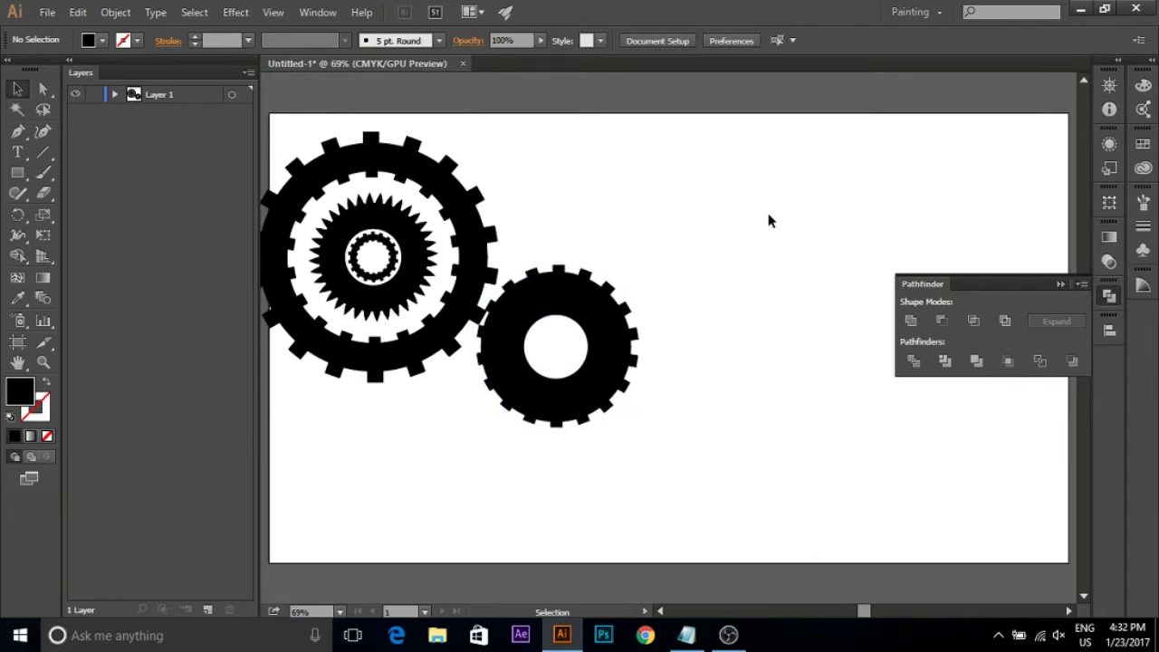
Marquee-select both gears and move them together toward the artboard centre.
left_click_drag(768, 217, 355, 356)
left_click_drag(527, 328, 716, 352)
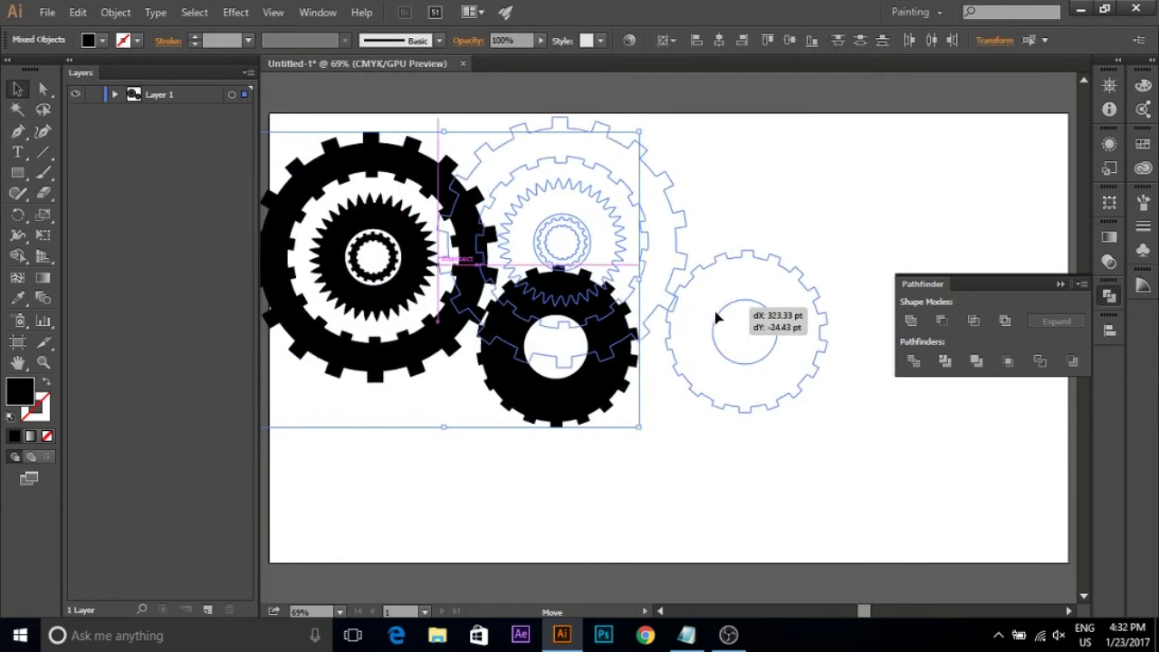
left_click(864, 494)
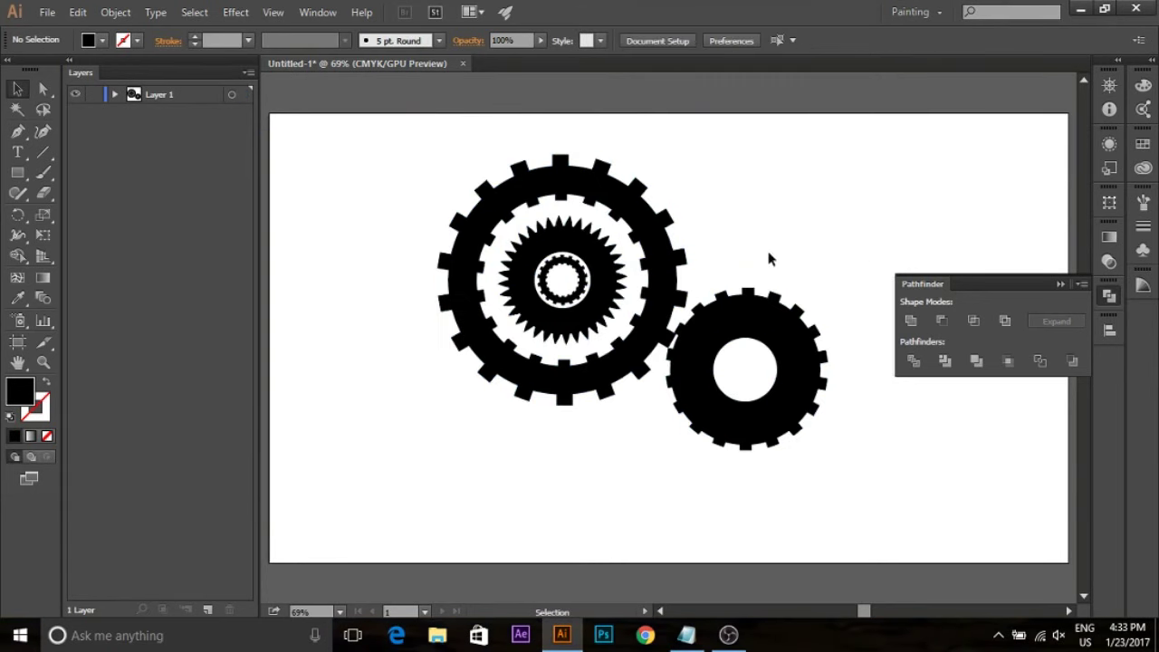